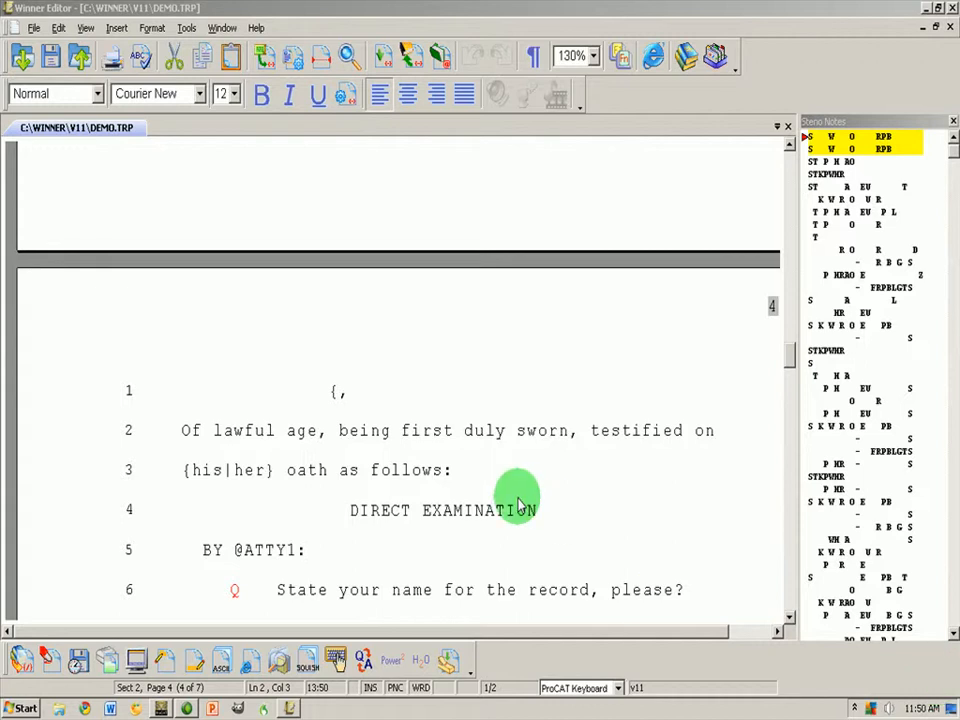
# Open Preferences with Ctrl+M to show the Keyboard Macros playback strings for Alt 1–3
pyautogui.hotkey('ctrl', 'm')
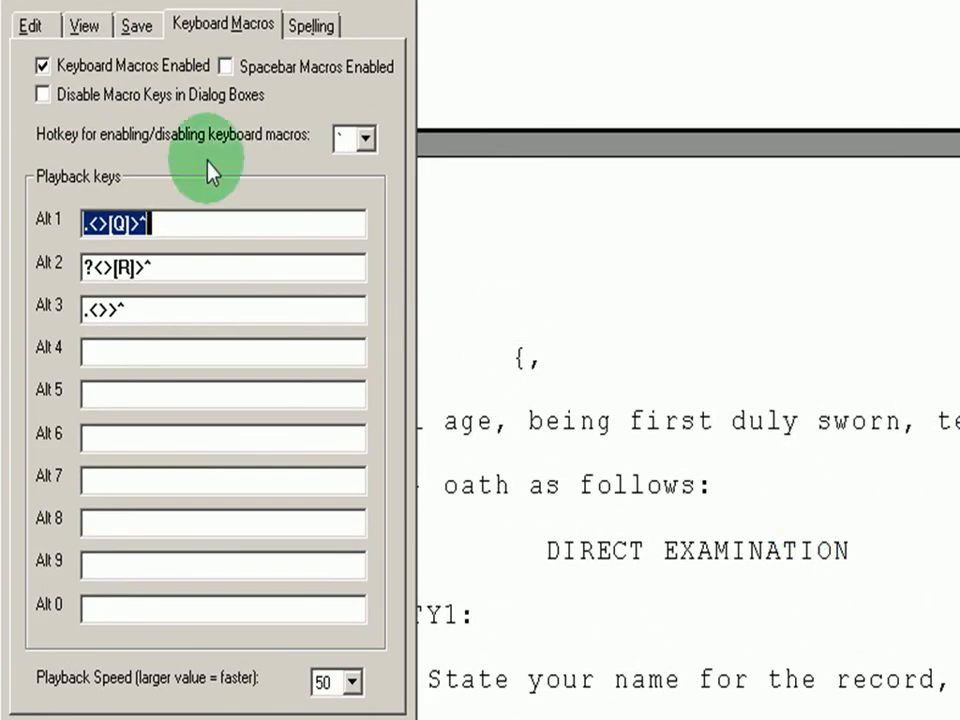
# Review the Edit options, cancel Preferences, and test a word jump on line 2 from 'age' to 'first'
pyautogui.click(30, 26)
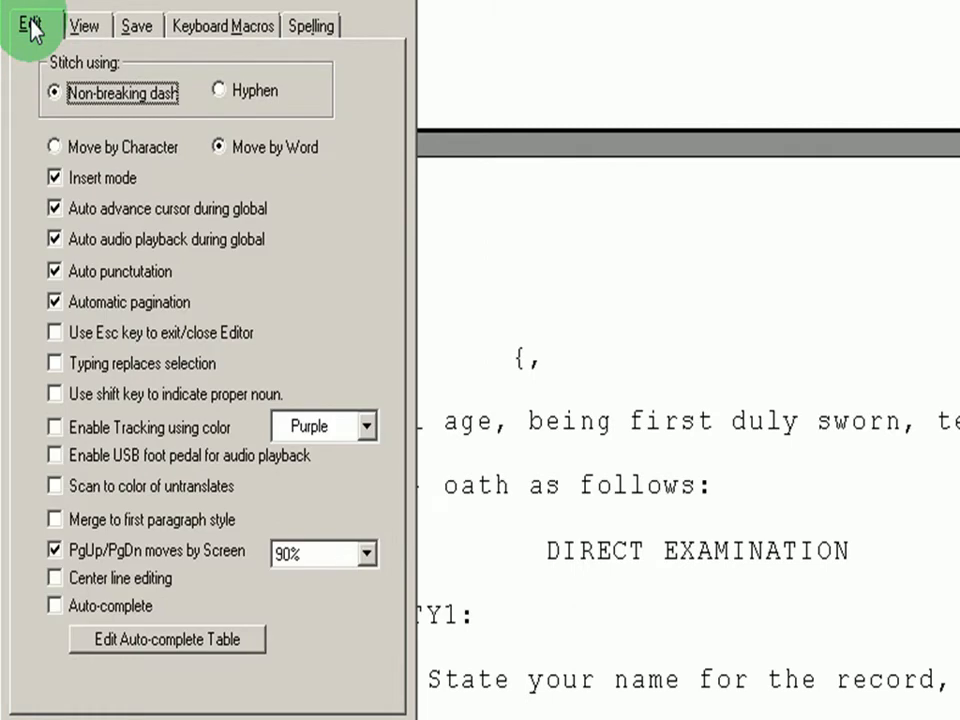
pyautogui.moveTo(72, 0); pyautogui.dragTo(68, 0)
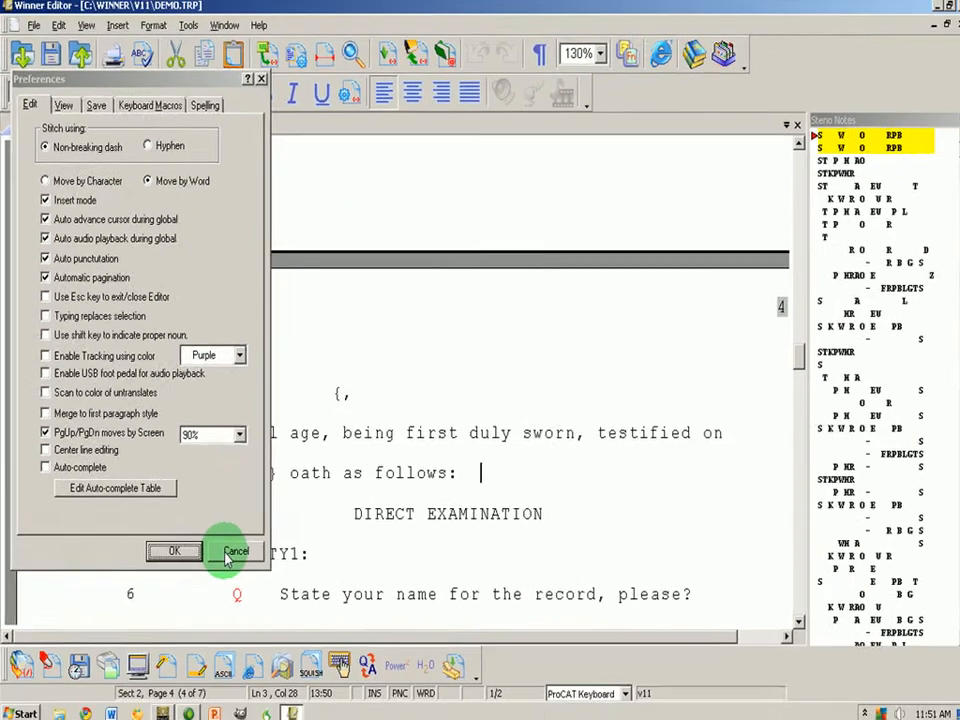
pyautogui.click(228, 553)
pyautogui.click(329, 438)
pyautogui.hotkey('ctrl', 'Right')
pyautogui.hotkey('ctrl', 'Right')
pyautogui.hotkey('ctrl', 'Right')
pyautogui.hotkey('ctrl', 'Right')
pyautogui.hotkey('ctrl', 'Right')
pyautogui.hotkey('ctrl', 'Right')
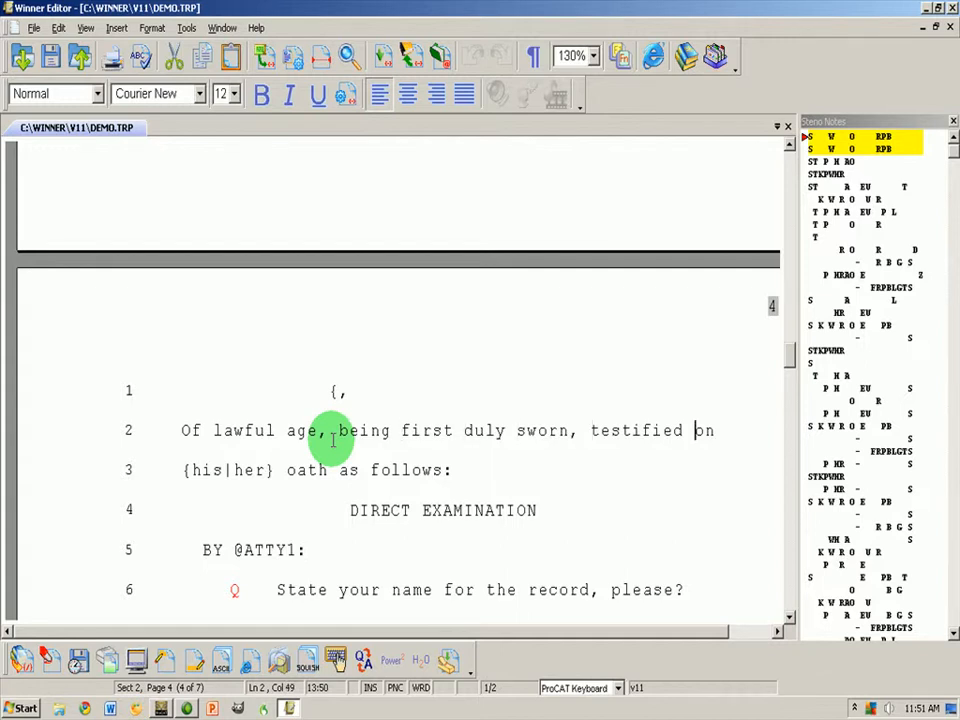
# Test word and character caret moves around 'being' on line 2, then reopen Preferences
pyautogui.hotkey('ctrl', 'Left')
pyautogui.hotkey('ctrl', 'Left')
pyautogui.hotkey('ctrl', 'Left')
pyautogui.hotkey('ctrl', 'Left')
pyautogui.hotkey('ctrl', 'Left')
pyautogui.hotkey('ctrl', 'Left')
pyautogui.hotkey('ctrl', 'Left')
pyautogui.hotkey('ctrl', 'Left')
pyautogui.hotkey('ctrl', 'Right')
pyautogui.hotkey('ctrl', 'Right')
pyautogui.hotkey('ctrl', 'Right')
pyautogui.hotkey('ctrl', 'Right')
pyautogui.hotkey('ctrl', 'Right')
pyautogui.hotkey('ctrl', 'Right')
pyautogui.hotkey('ctrl', 'Left')
pyautogui.hotkey('ctrl', 'Left')
pyautogui.hotkey('ctrl', 'Left')
pyautogui.hotkey('ctrl', 'Left')
pyautogui.hotkey('ctrl', 'Right')
pyautogui.hotkey('ctrl', 'Right')
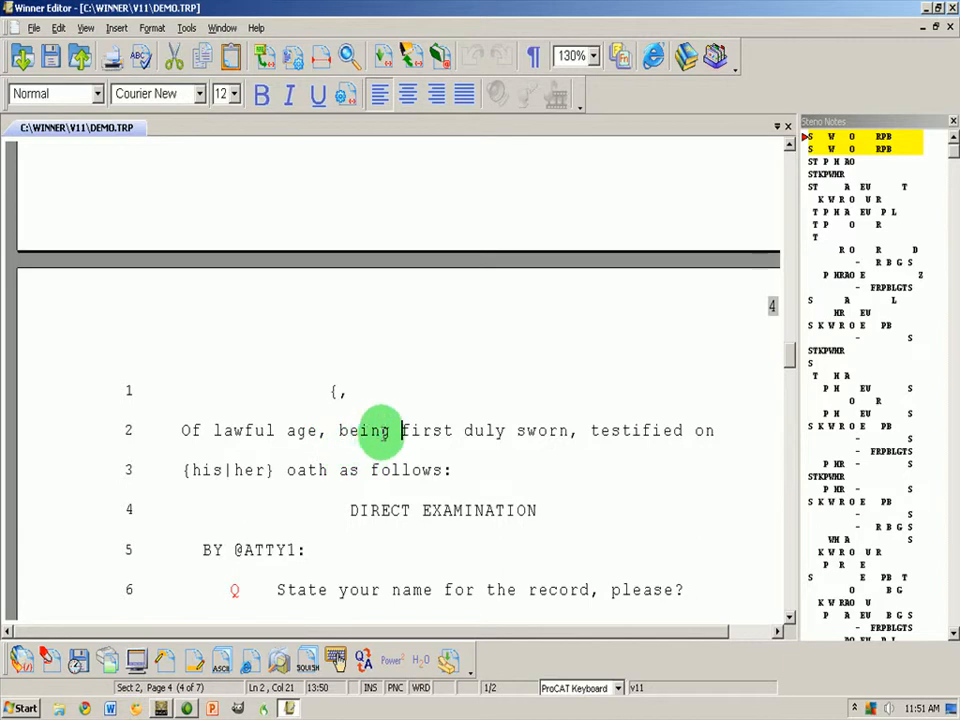
pyautogui.hotkey('ctrl', 'Left')
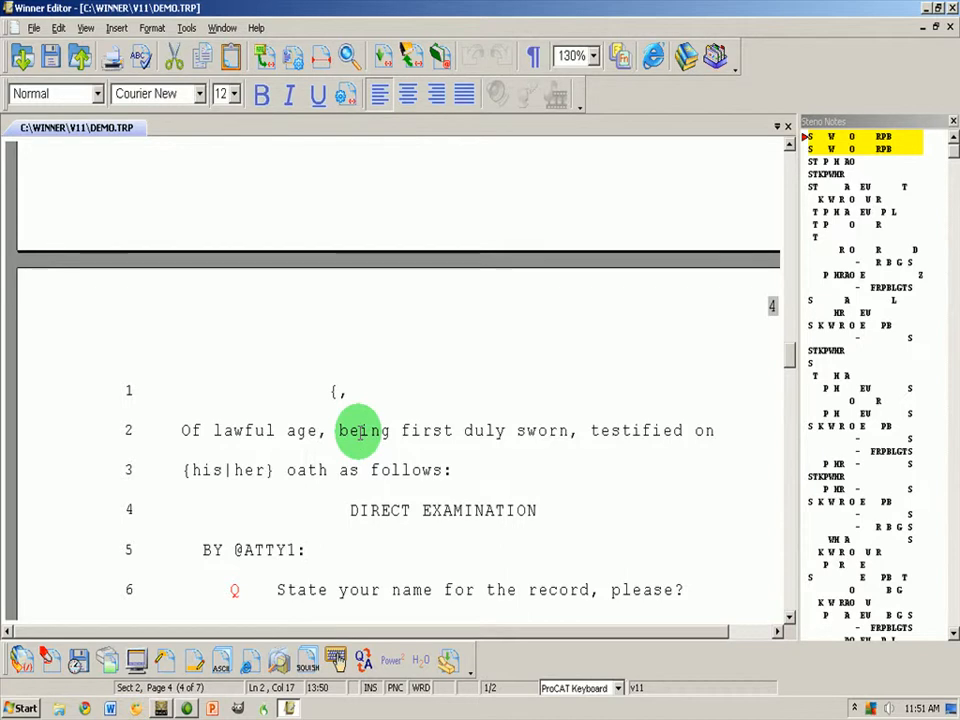
pyautogui.press('Left')
pyautogui.press('Right')
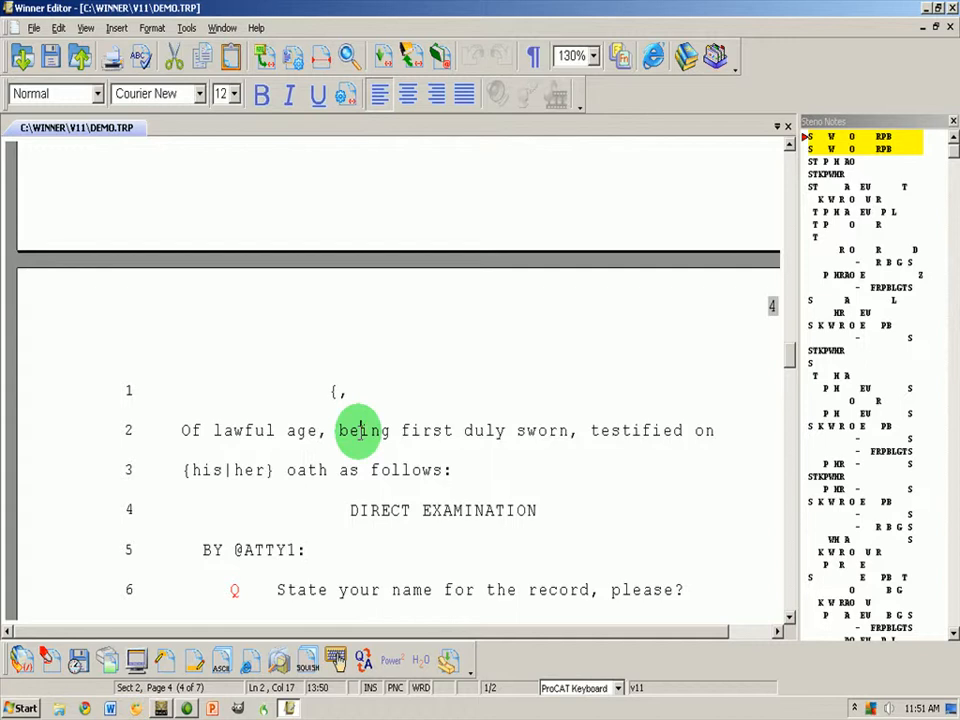
pyautogui.hotkey('alt', 'p')
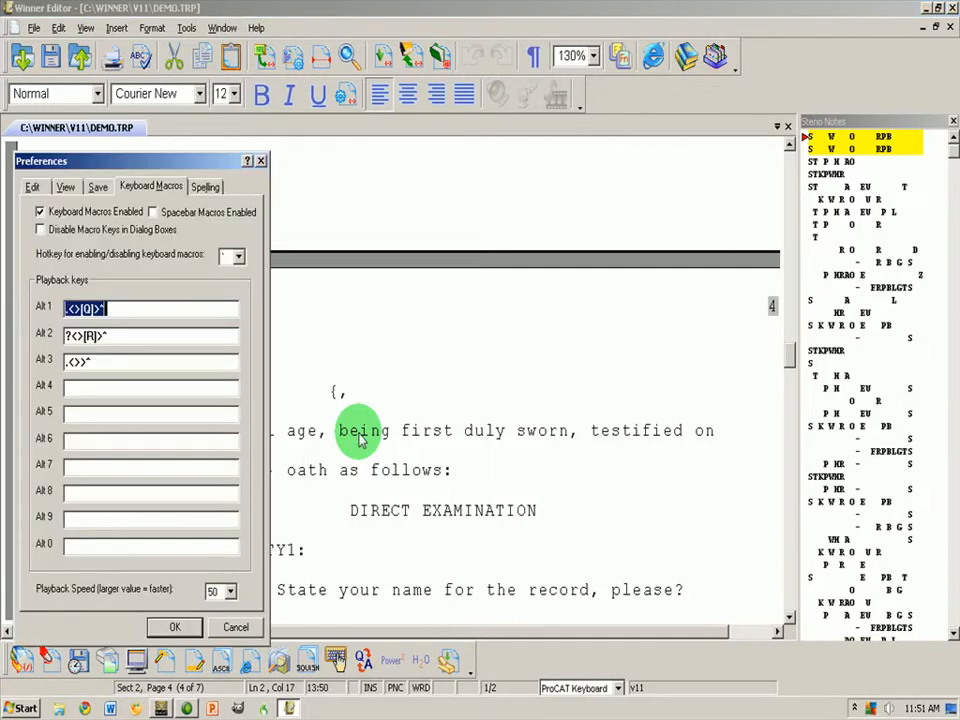
# Set the caret to Move by Character in the Edit preferences
pyautogui.click(36, 189)
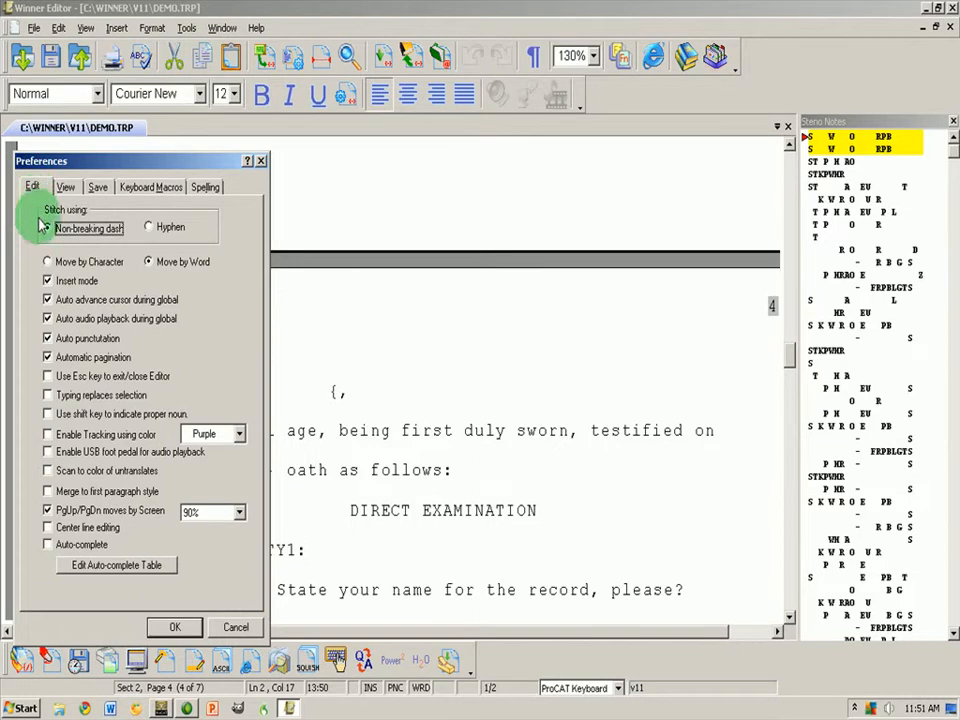
pyautogui.click(47, 262)
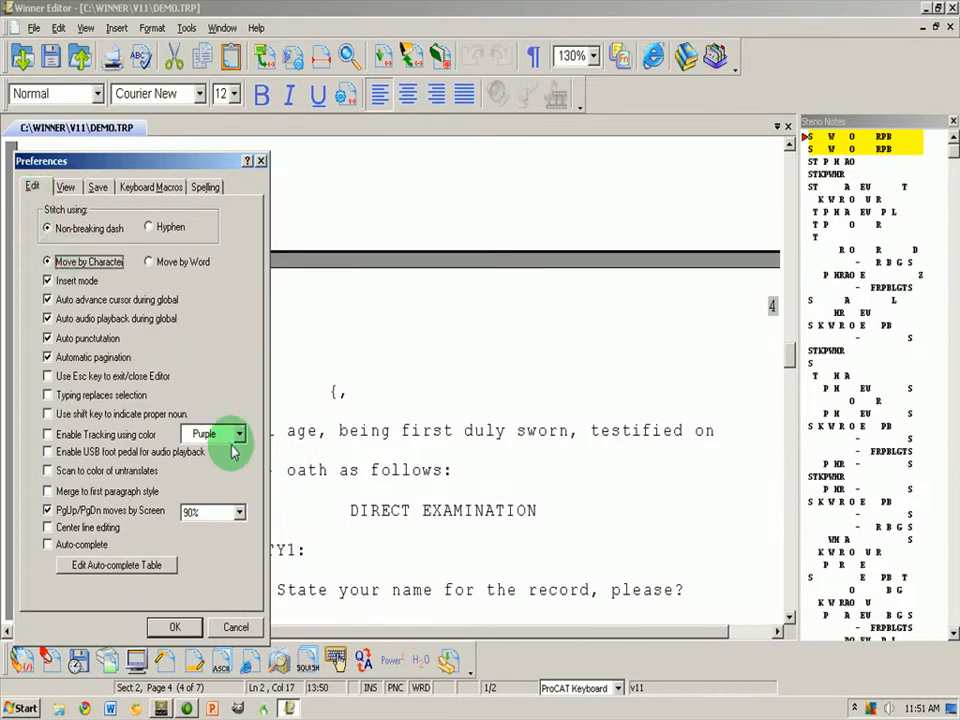
pyautogui.click(187, 627)
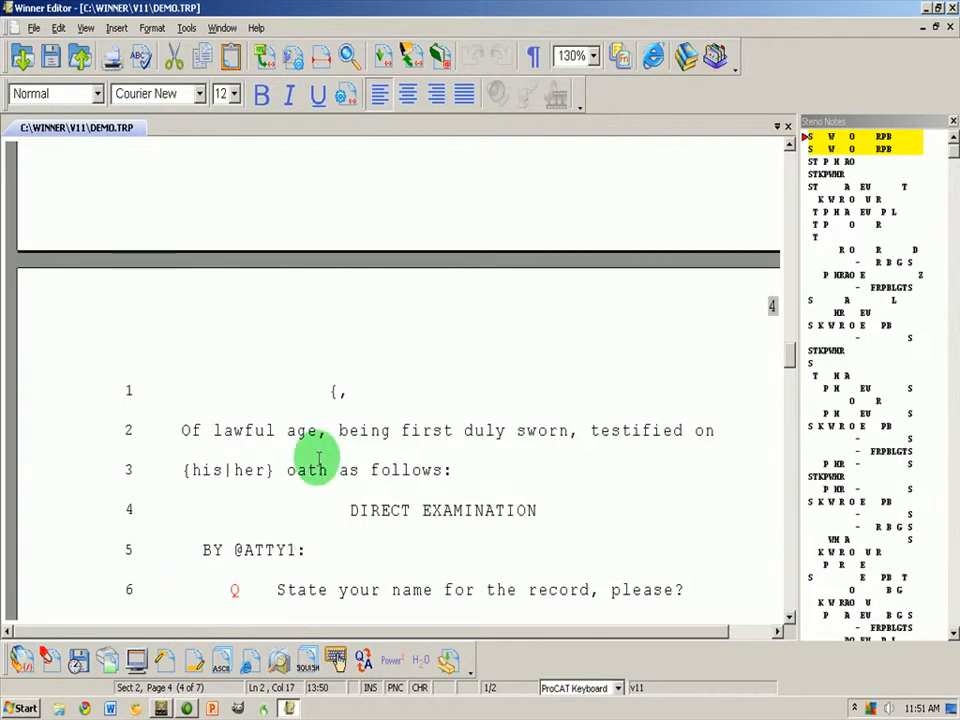
# Test character and Ctrl+arrow caret movement along line 2, ending before 'sworn'
pyautogui.press('Right')
pyautogui.press('Right')
pyautogui.press('Right')
pyautogui.press('Right')
pyautogui.press('Right')
pyautogui.press('Right')
pyautogui.press('Right')
pyautogui.press('Right')
pyautogui.press('Right')
pyautogui.press('Right')
pyautogui.press('Right')
pyautogui.press('Right')
pyautogui.press('Right')
pyautogui.press('Right')
pyautogui.press('Right')
pyautogui.press('Right')
pyautogui.press('Right')
pyautogui.press('Right')
pyautogui.press('Right')
pyautogui.press('Right')
pyautogui.hotkey('ctrl', 'Left')
pyautogui.hotkey('ctrl', 'Left')
pyautogui.hotkey('ctrl', 'Left')
pyautogui.hotkey('ctrl', 'Left')
pyautogui.hotkey('ctrl', 'Right')
pyautogui.hotkey('ctrl', 'Right')
pyautogui.hotkey('ctrl', 'Right')
pyautogui.hotkey('ctrl', 'Right')
pyautogui.hotkey('ctrl', 'Right')
pyautogui.hotkey('ctrl', 'Left')
pyautogui.hotkey('ctrl', 'Left')
pyautogui.hotkey('ctrl', 'Left')
pyautogui.hotkey('ctrl', 'Left')
pyautogui.hotkey('ctrl', 'Left')
pyautogui.hotkey('ctrl', 'Right')
pyautogui.hotkey('ctrl', 'Right')
pyautogui.hotkey('ctrl', 'Right')
pyautogui.hotkey('ctrl', 'Right')
pyautogui.hotkey('ctrl', 'Left')
pyautogui.hotkey('ctrl', 'Left')
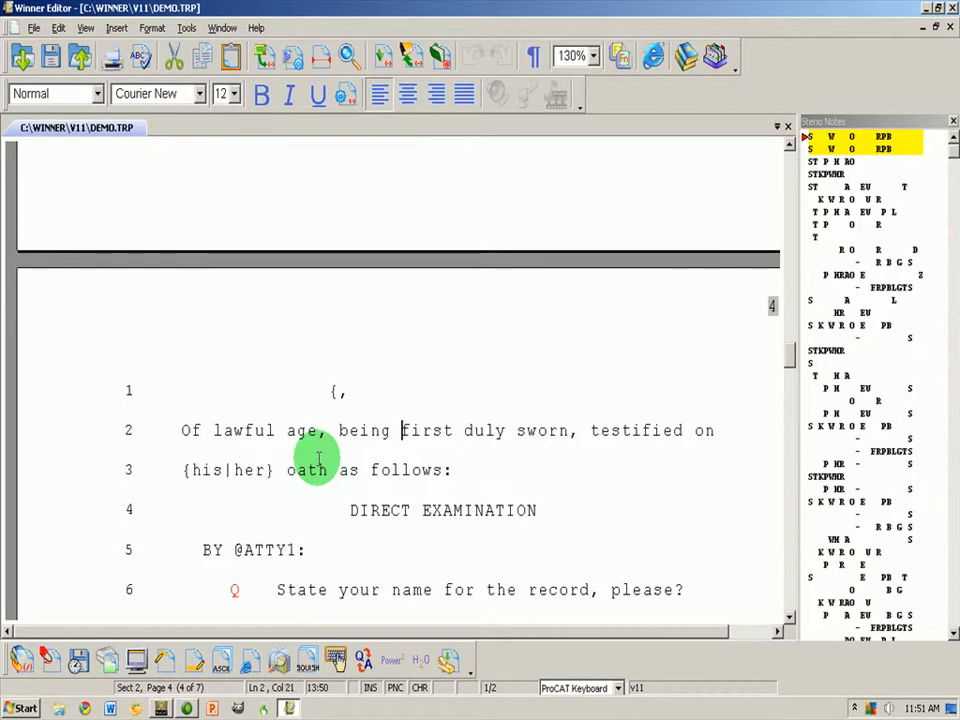
# Switch caret movement back to Move by Word through the CHR indicator's preferences
pyautogui.doubleClick(420, 688)
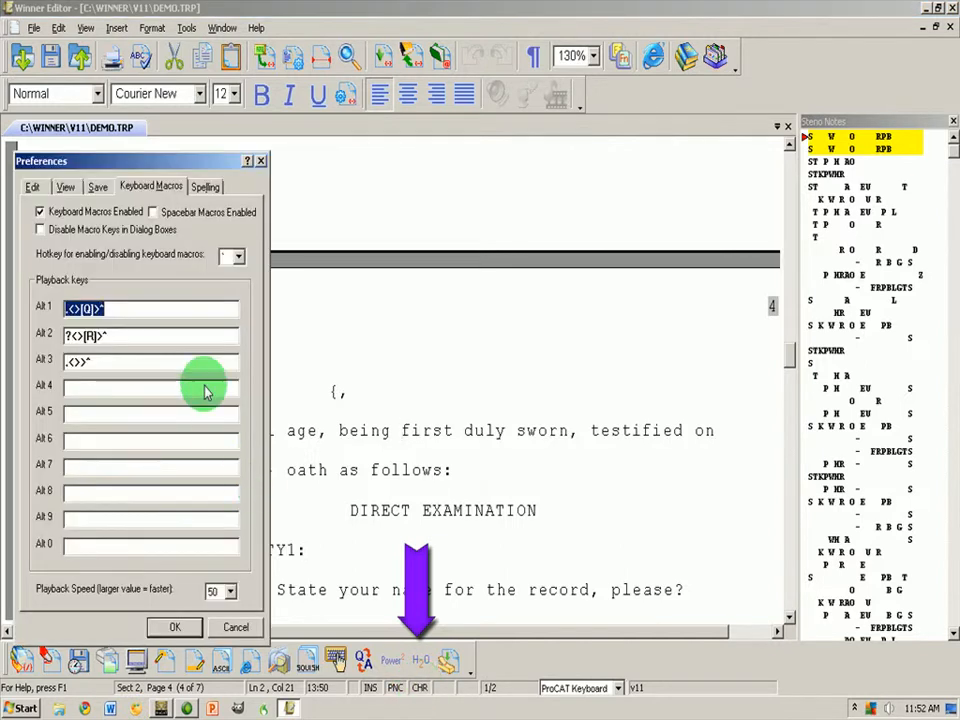
pyautogui.click(32, 186)
pyautogui.click(150, 264)
pyautogui.click(175, 627)
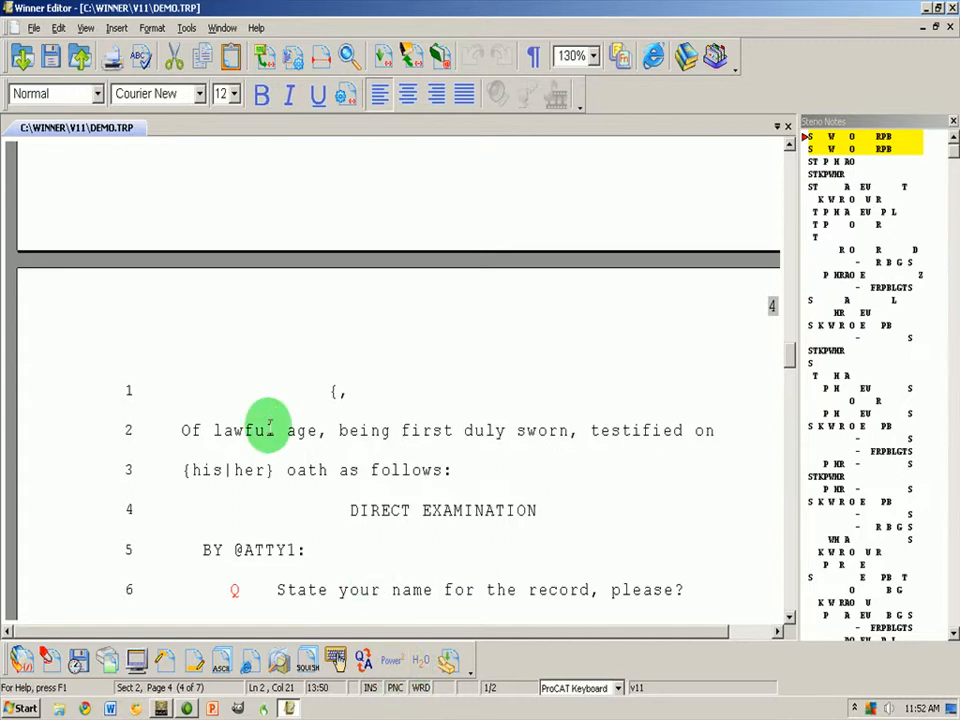
# Reopen the Edit preferences and close them keeping the current settings
pyautogui.hotkey('alt', 'p')
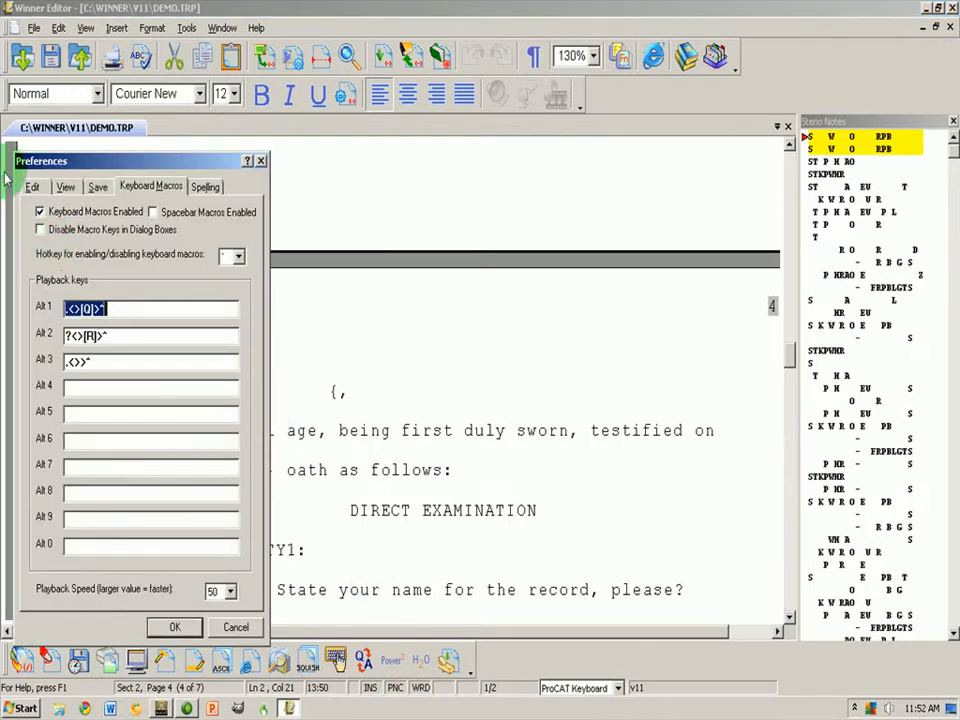
pyautogui.click(32, 187)
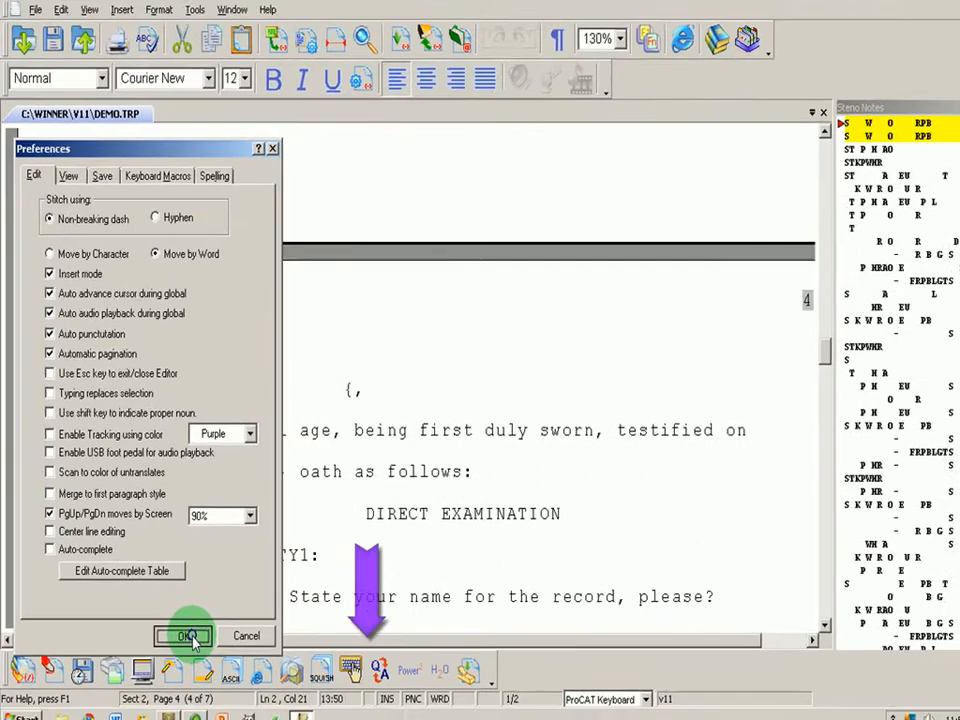
pyautogui.click(252, 708)
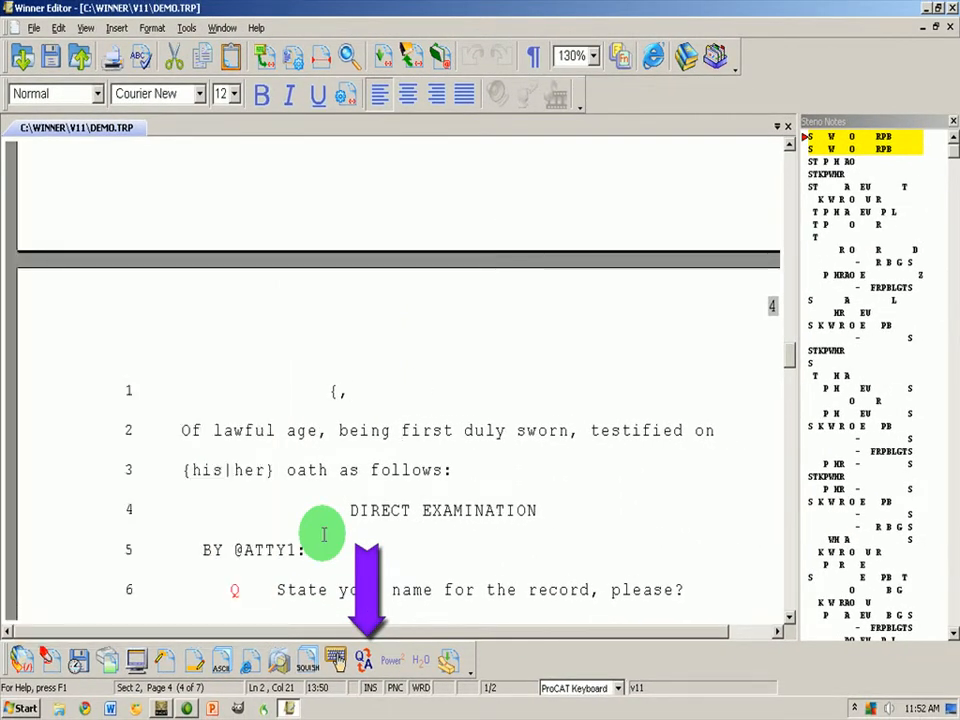
# Insert 'ok i'm typing' on line 2, then turn off Insert mode in Edit preferences
pyautogui.write('ok ')
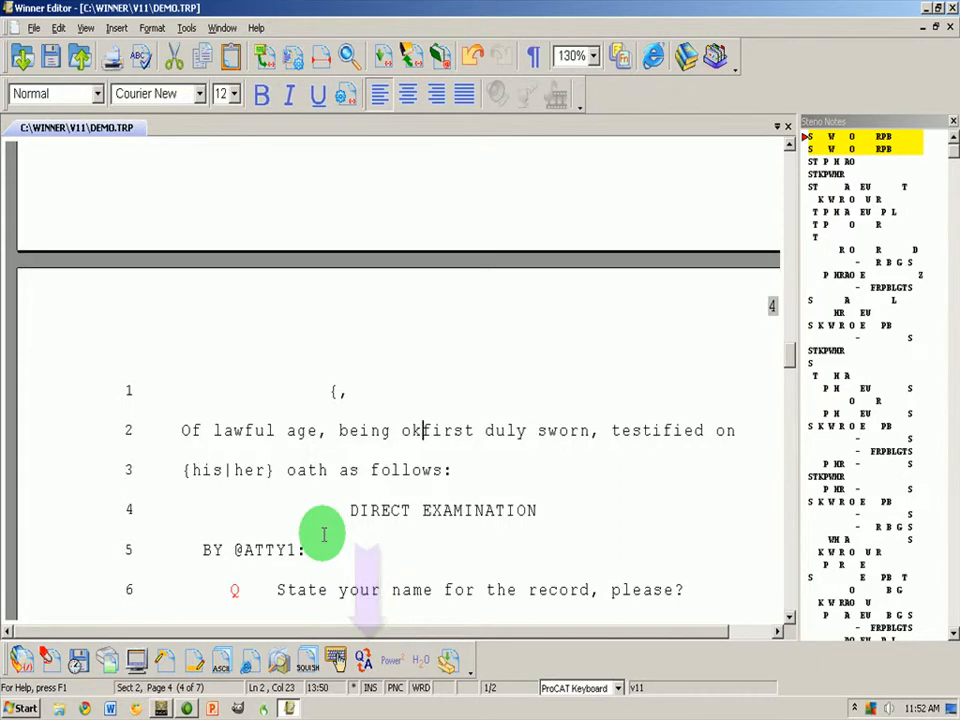
pyautogui.write("i'm typi")
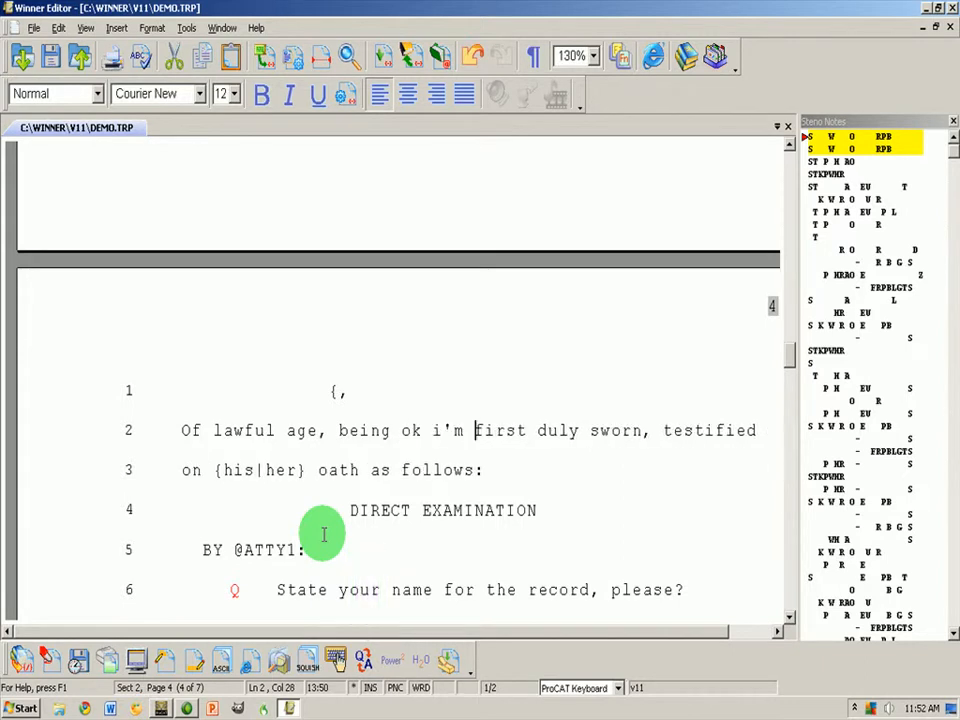
pyautogui.write('ng')
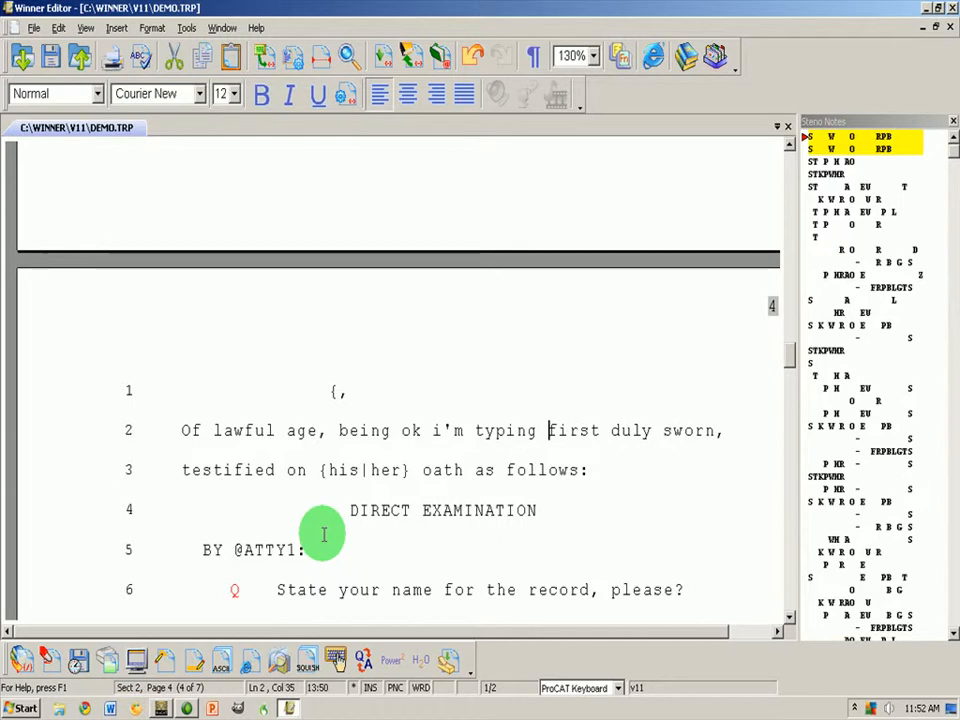
pyautogui.click(334, 660)
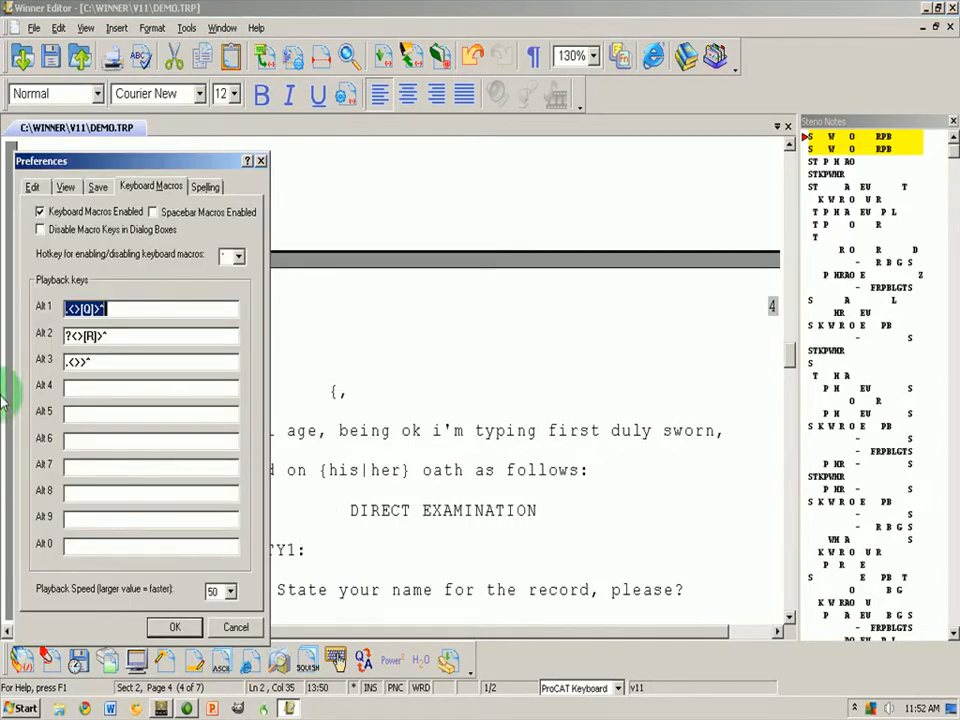
pyautogui.click(30, 186)
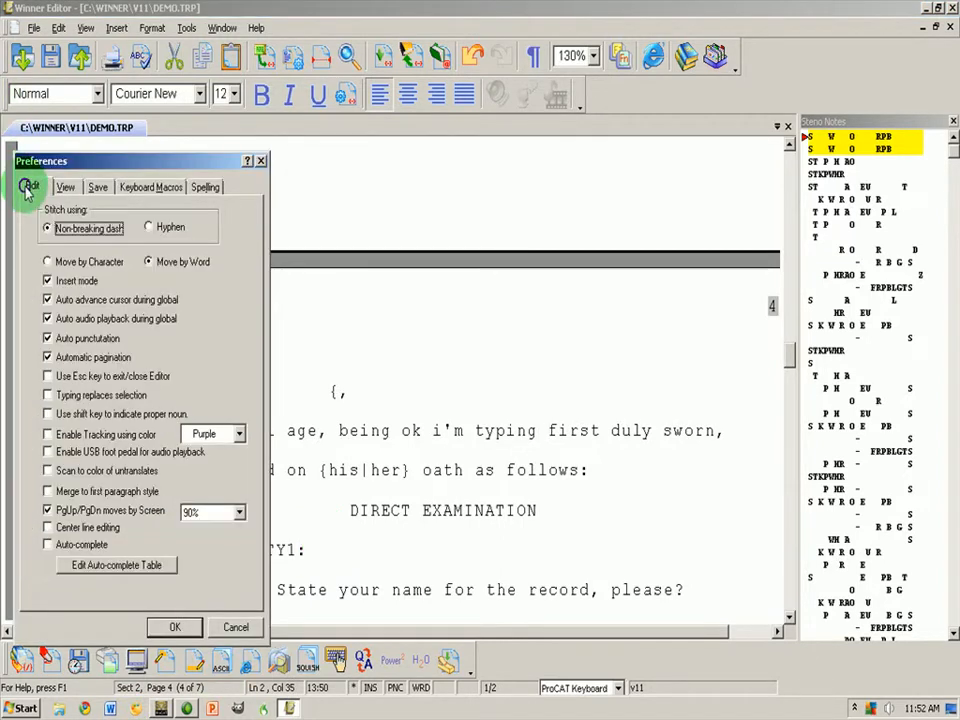
pyautogui.click(50, 283)
pyautogui.click(177, 627)
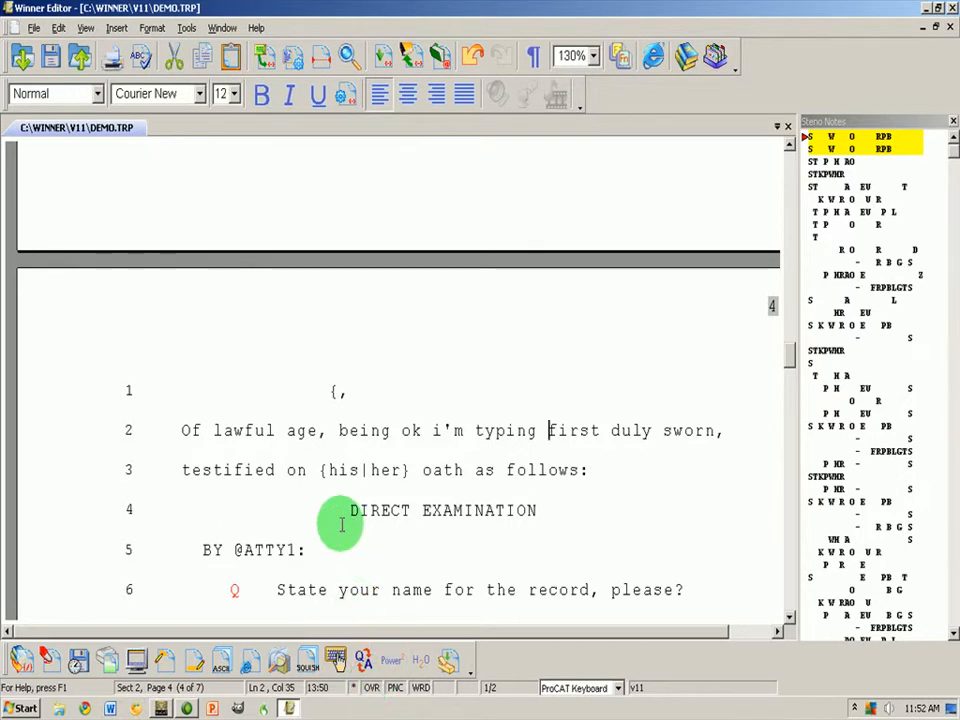
# Type 'overwrite' over 'first duly' and switch back to insert mode
pyautogui.write('overwrite')
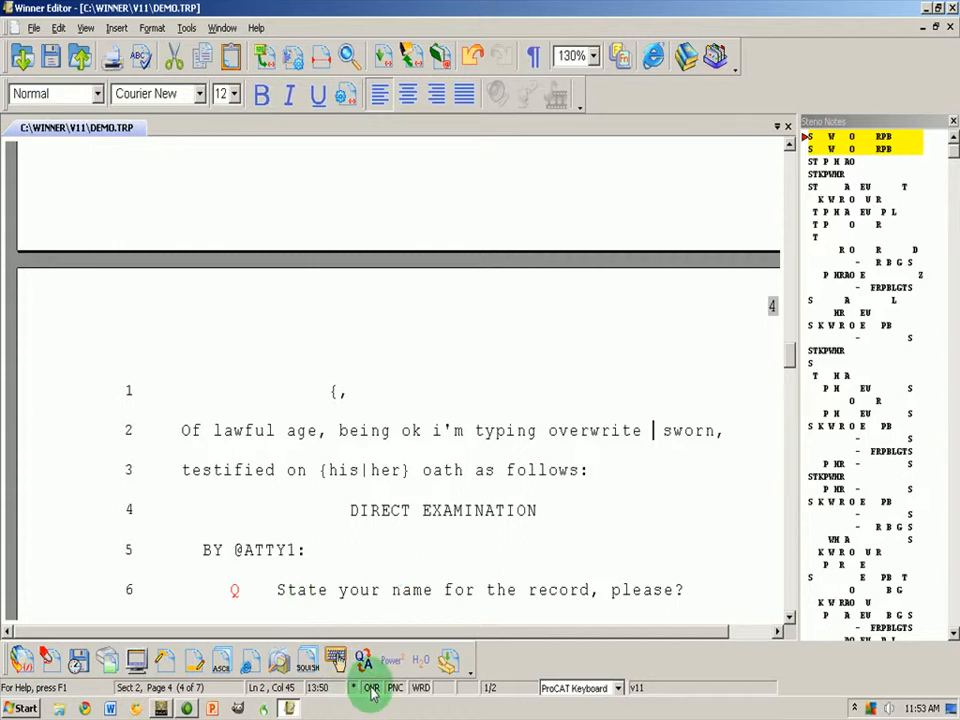
pyautogui.press('Insert')
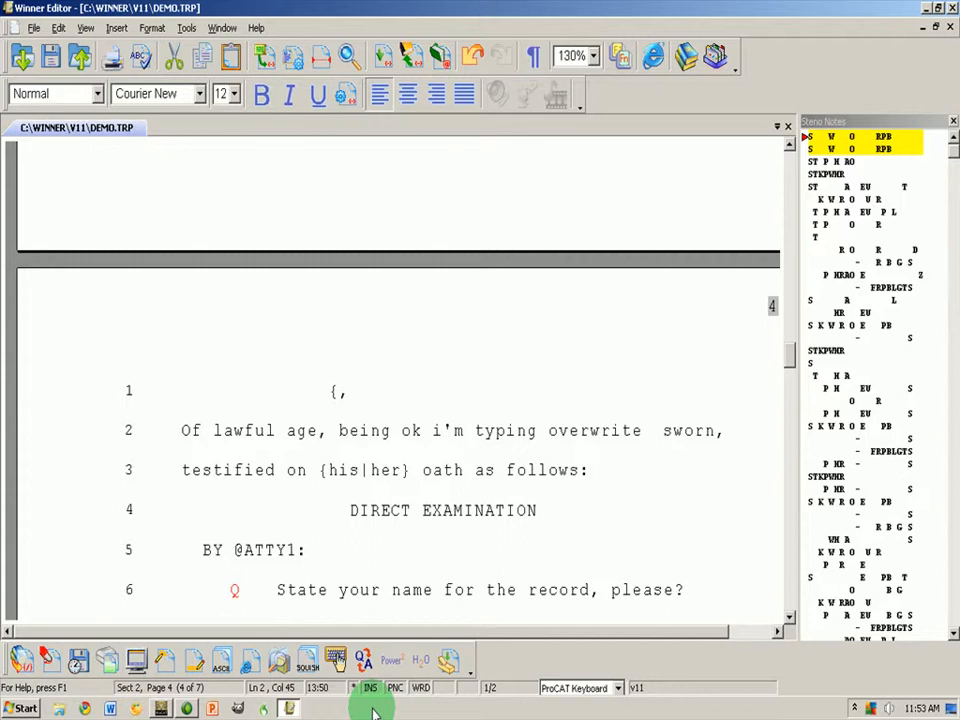
pyautogui.press('Insert')
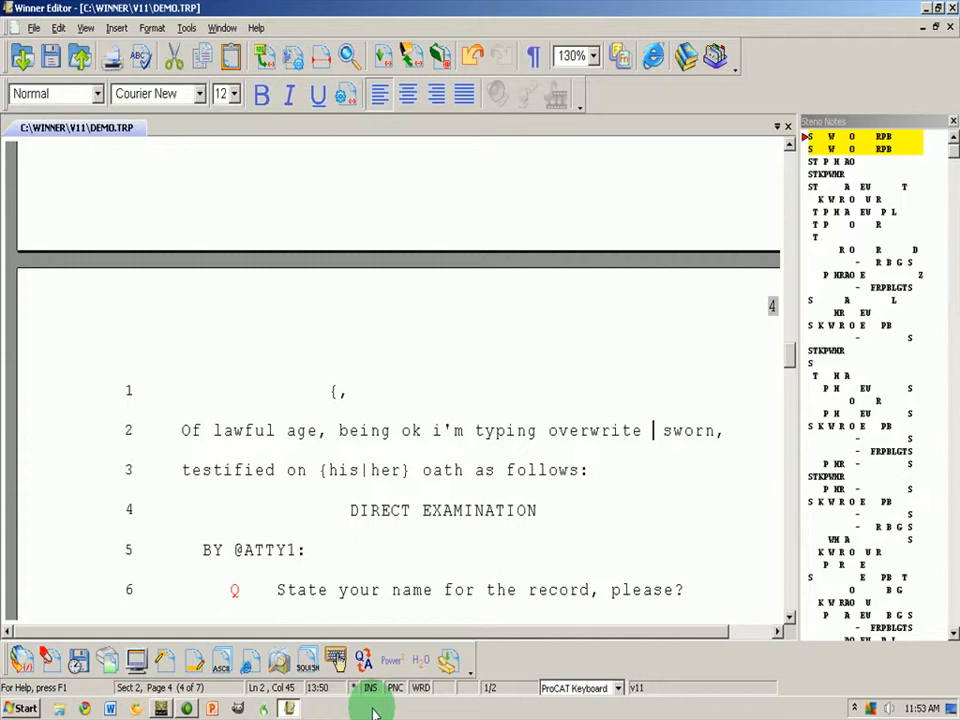
pyautogui.click(288, 640)
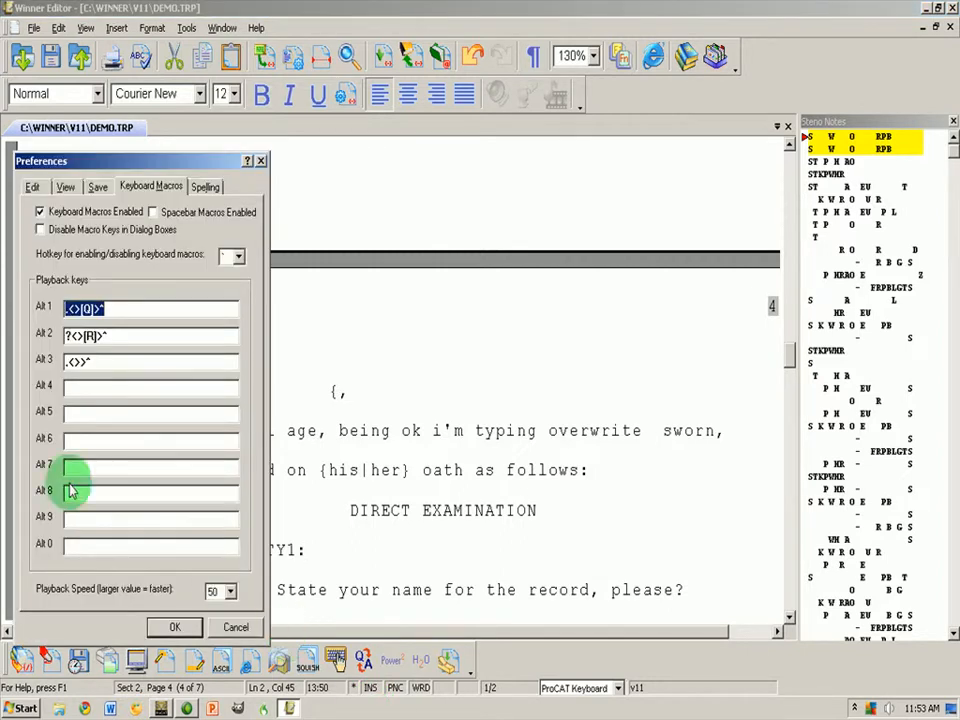
pyautogui.click(33, 187)
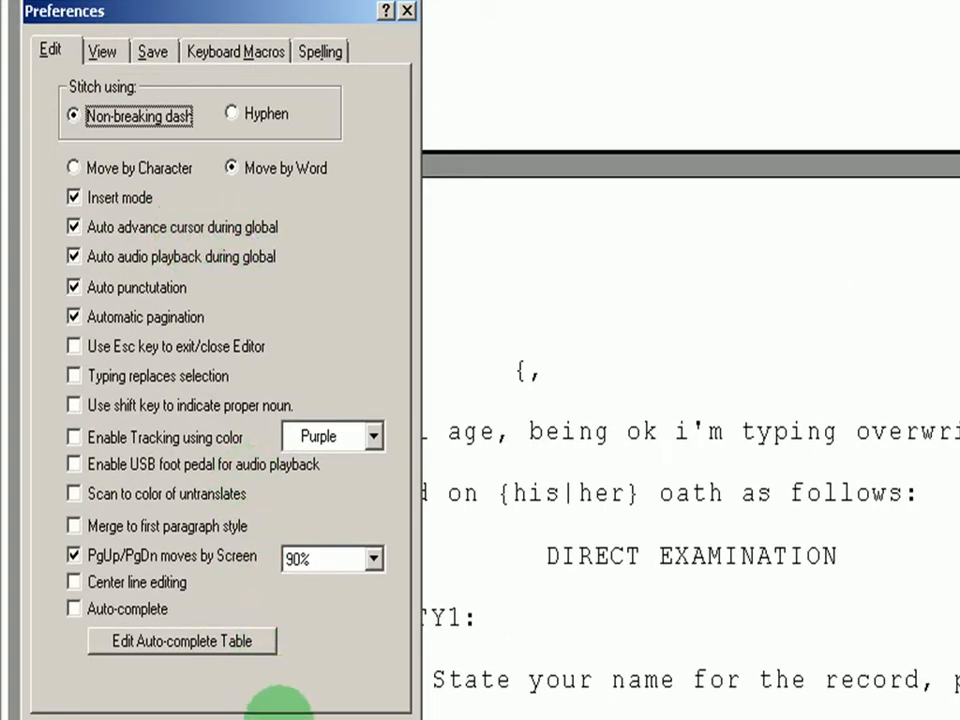
pyautogui.click(274, 704)
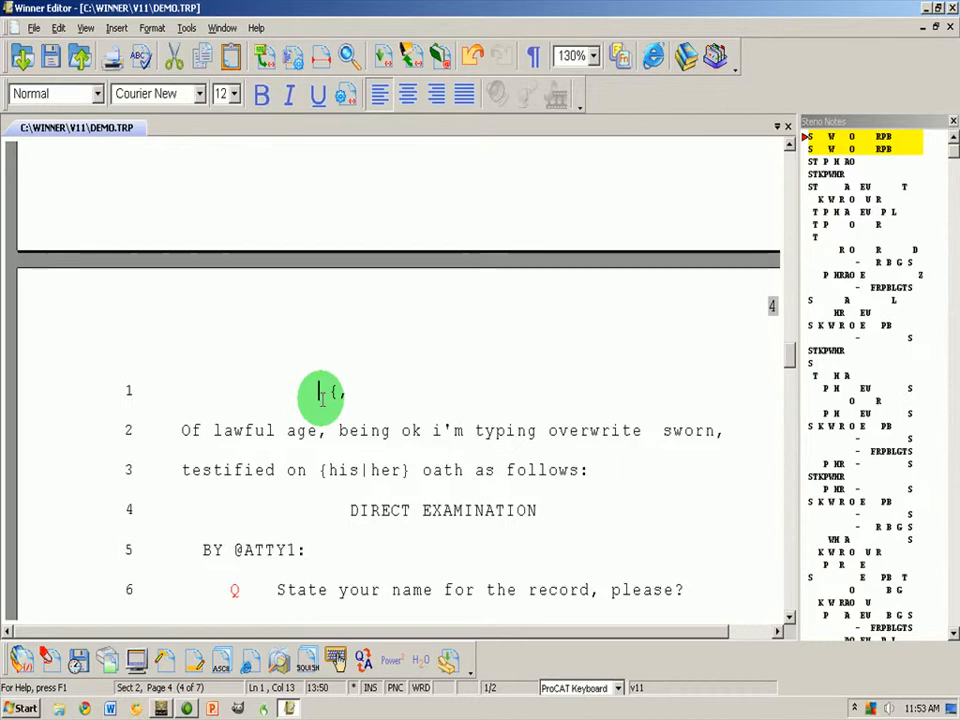
# Enter the witness's name before the comma on line 1, delete the brace, and resolve {his|her} to 'his'
pyautogui.click(331, 391)
pyautogui.doubleClick(331, 391)
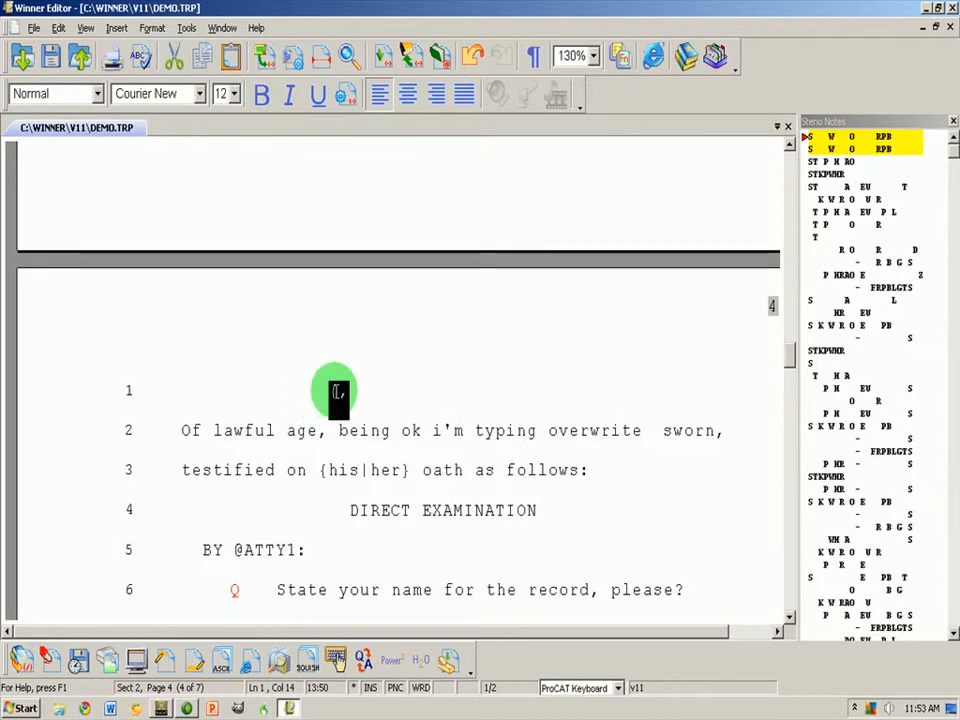
pyautogui.click(330, 391)
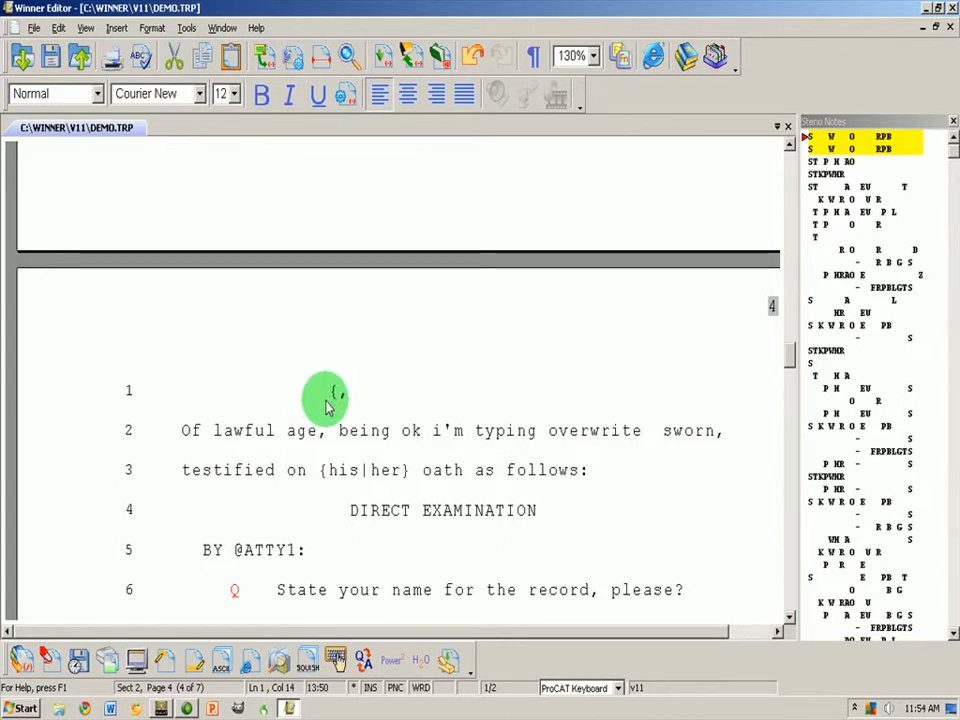
pyautogui.click(242, 553)
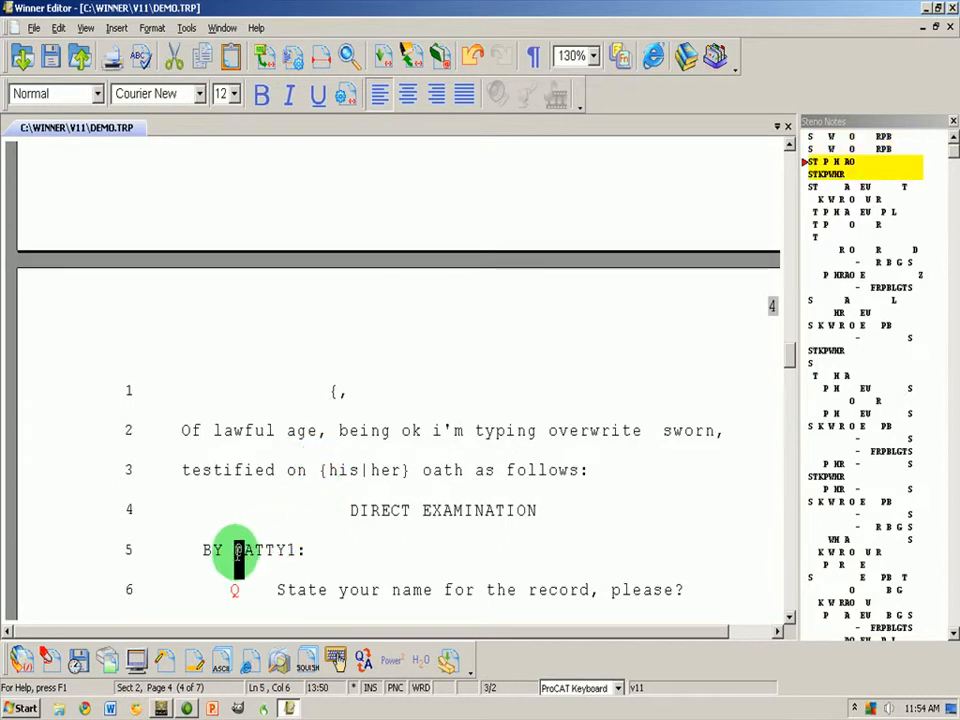
pyautogui.click(325, 393)
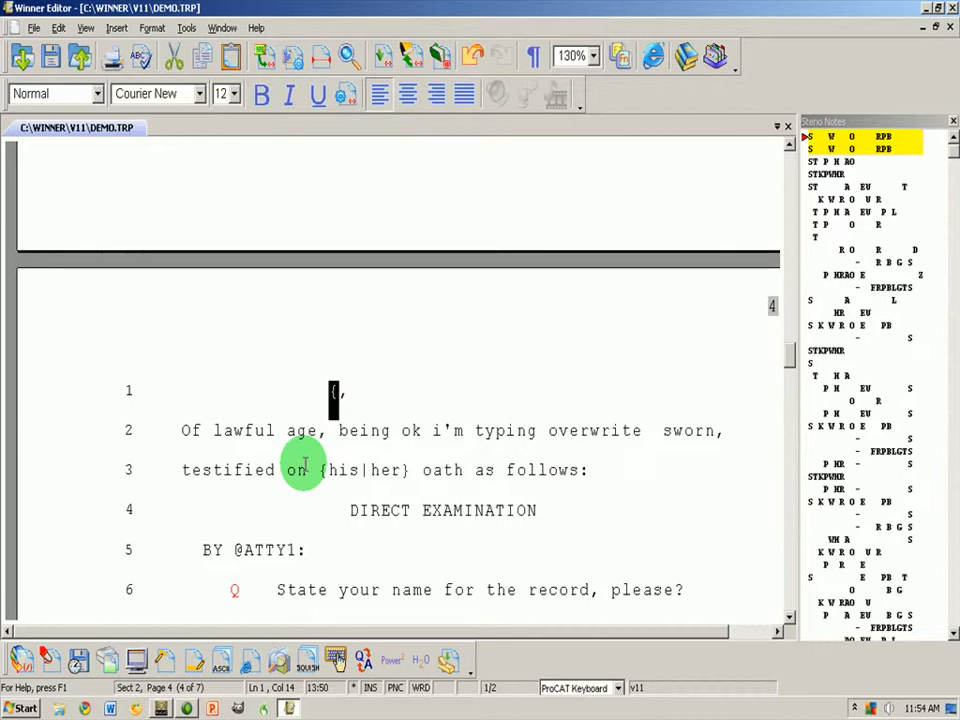
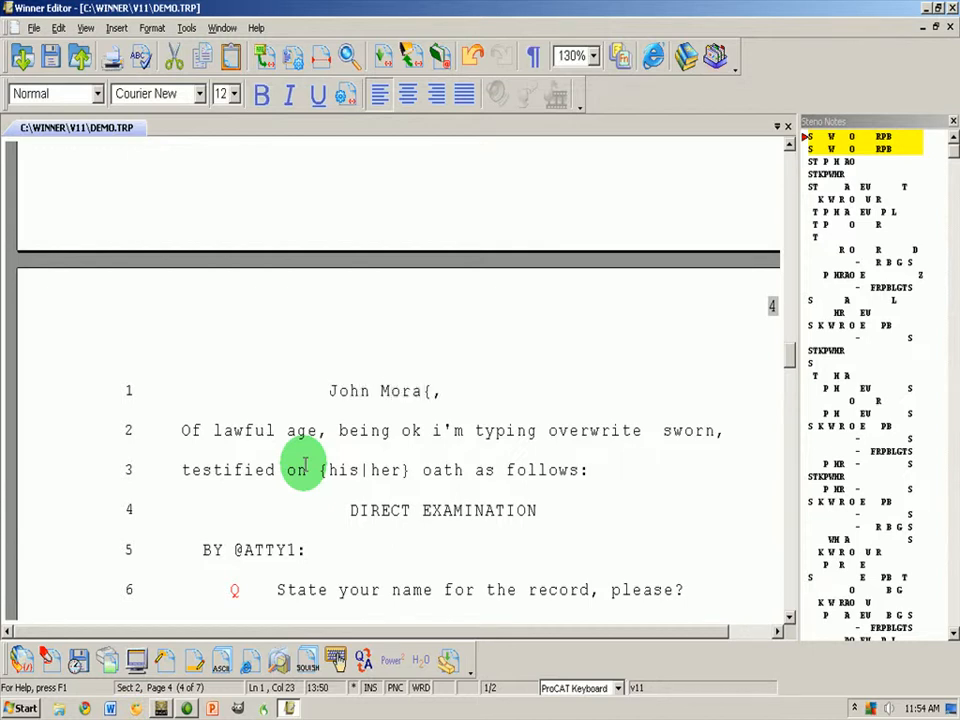
pyautogui.press('Delete')
pyautogui.press('F4')
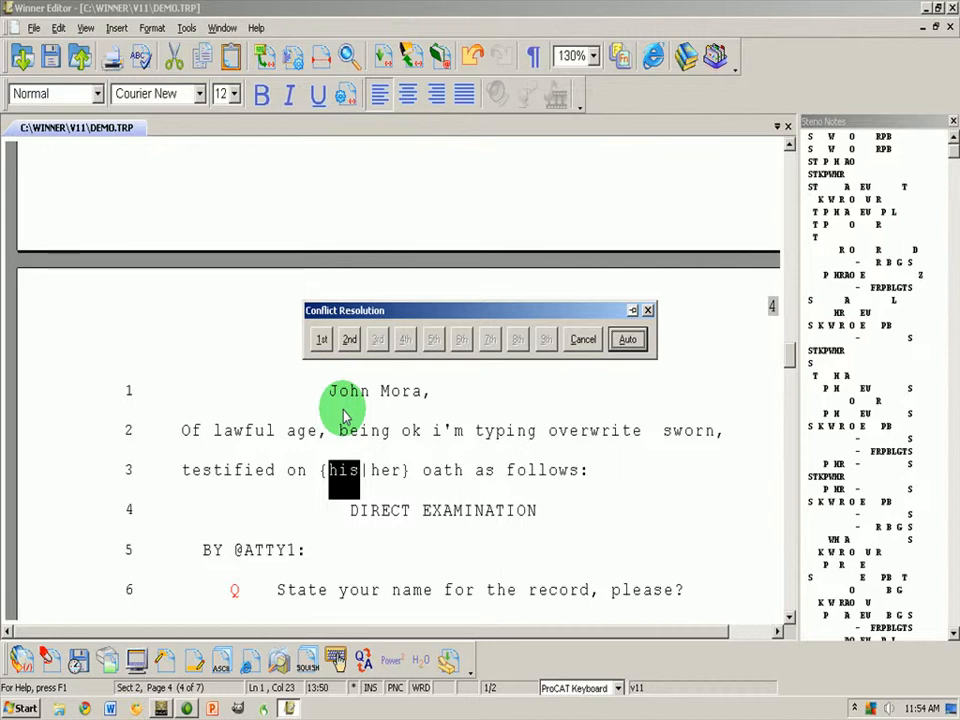
pyautogui.press('1')
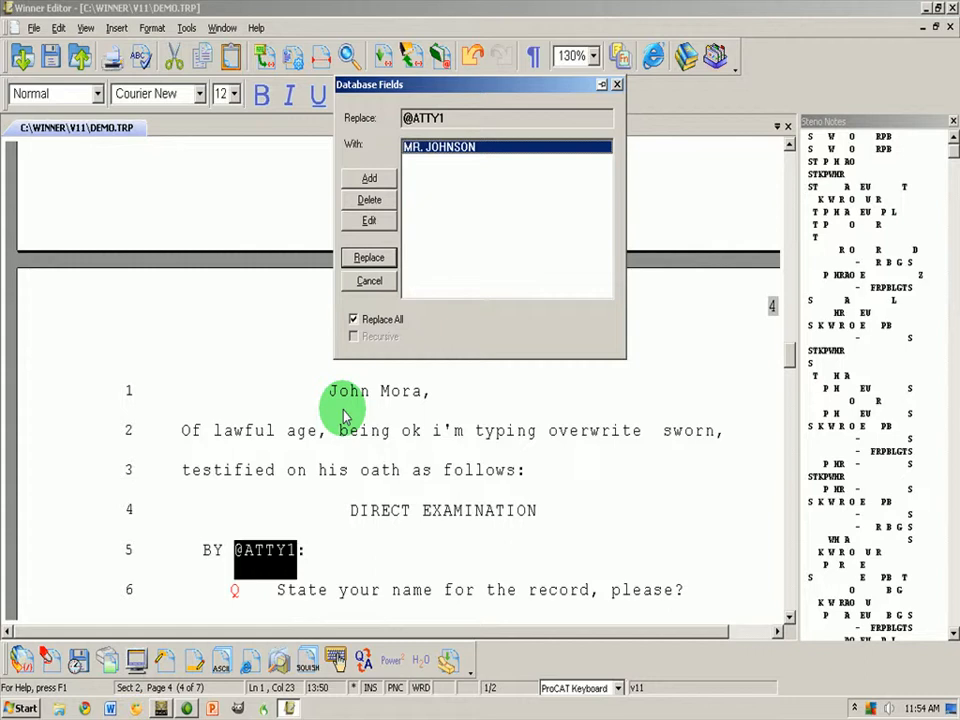
pyautogui.click(369, 178)
pyautogui.click(497, 262)
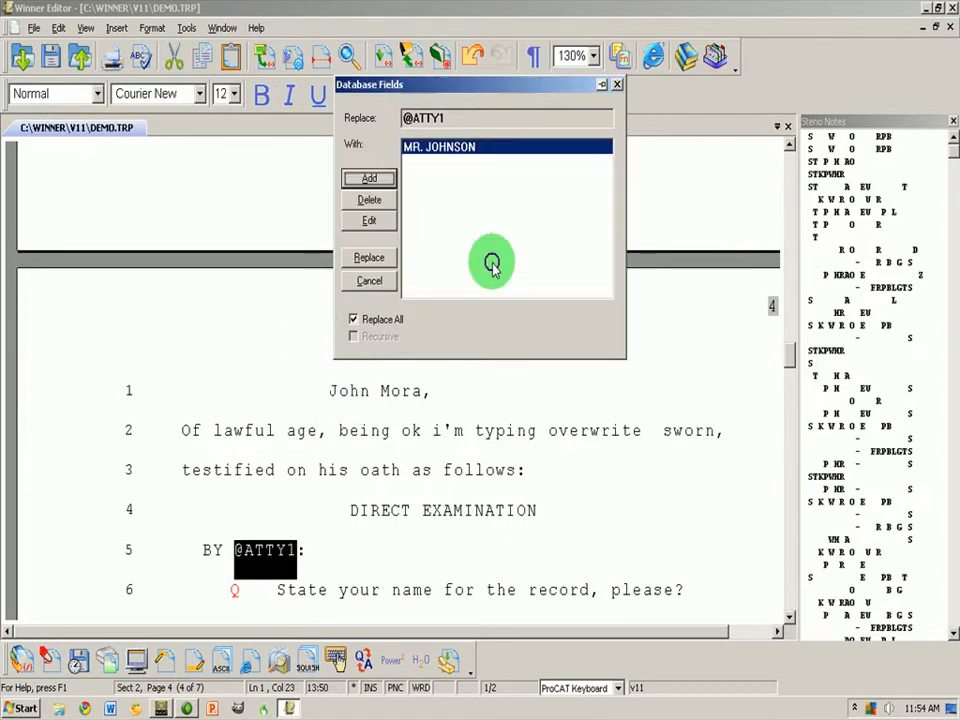
pyautogui.click(369, 258)
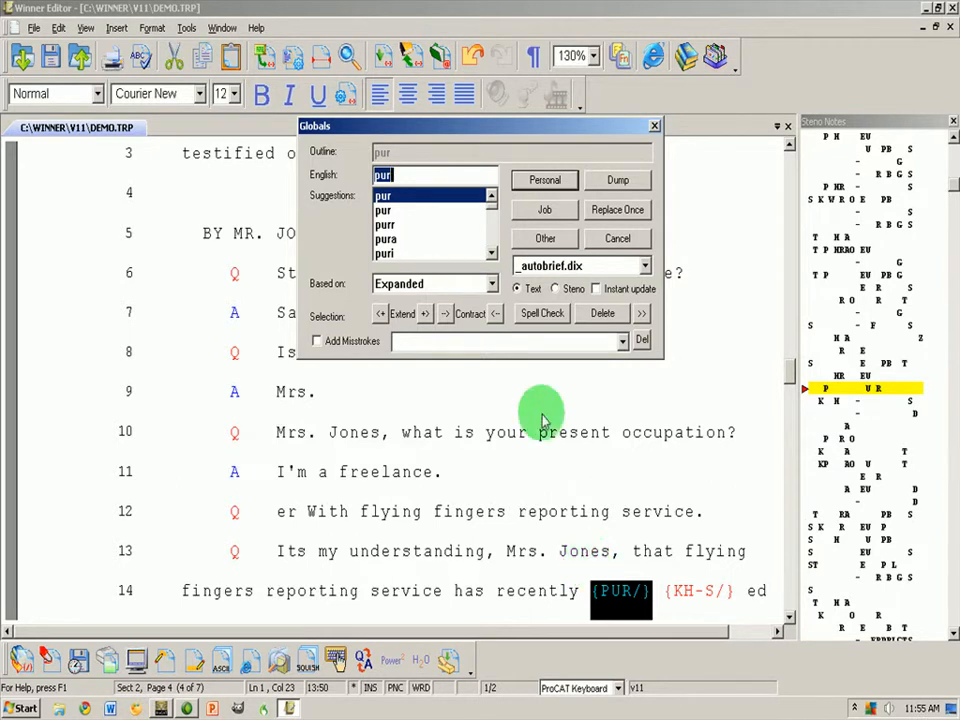
# Close the {PUR/} Globals dialog unchanged, review the Edit preferences, and close them with OK
pyautogui.click(592, 238)
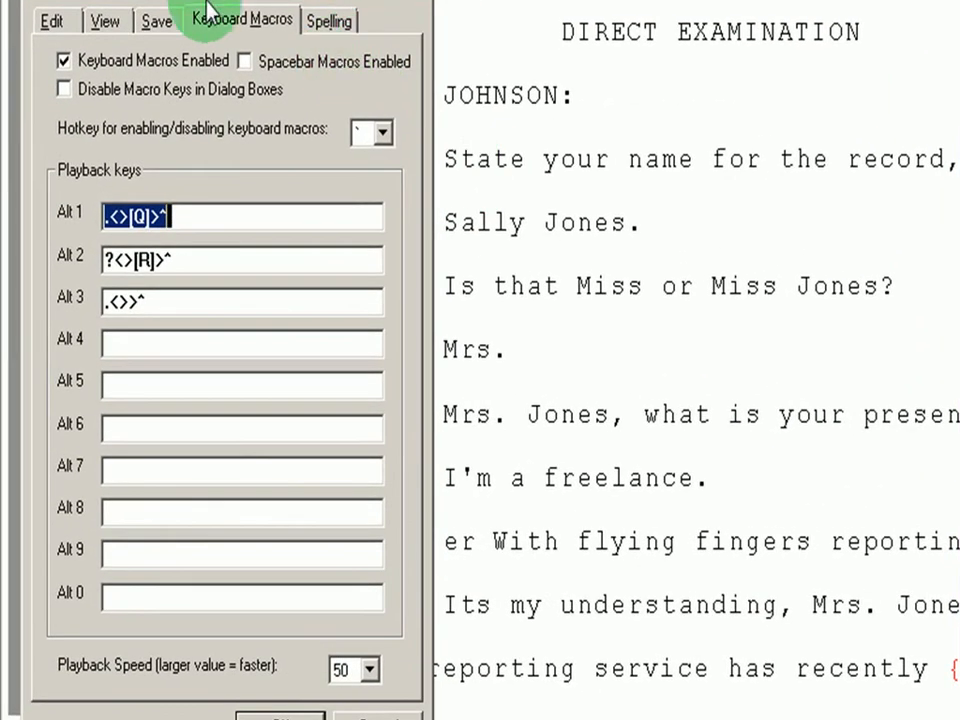
pyautogui.click(43, 22)
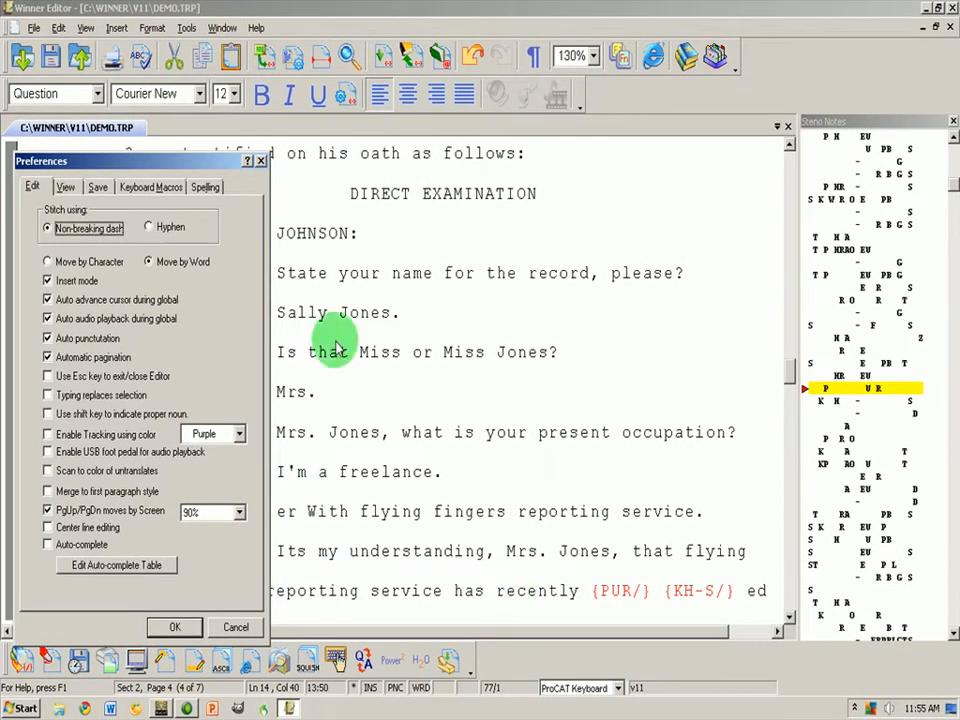
pyautogui.click(175, 624)
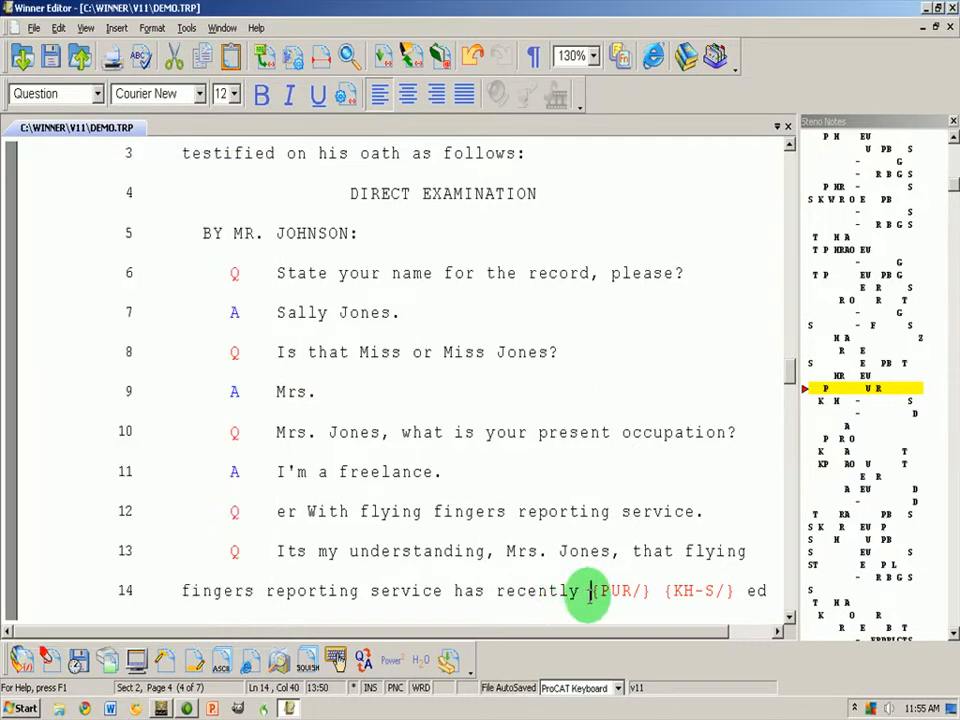
# Open then cancel a global for {PUR/} on line 14, and reopen Preferences
pyautogui.doubleClick(592, 591)
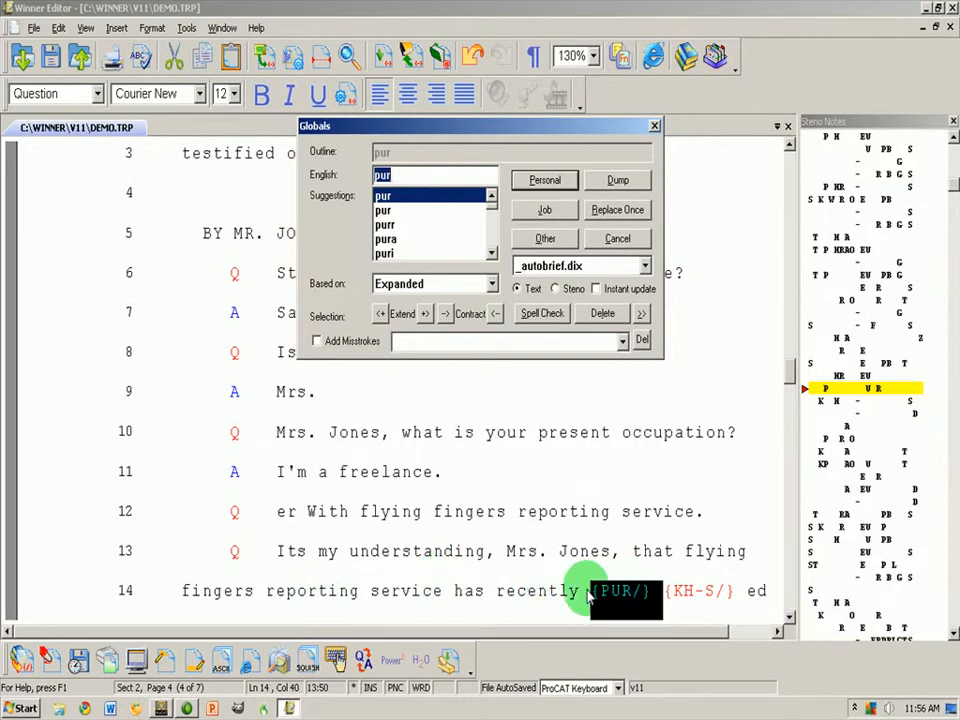
pyautogui.click(610, 238)
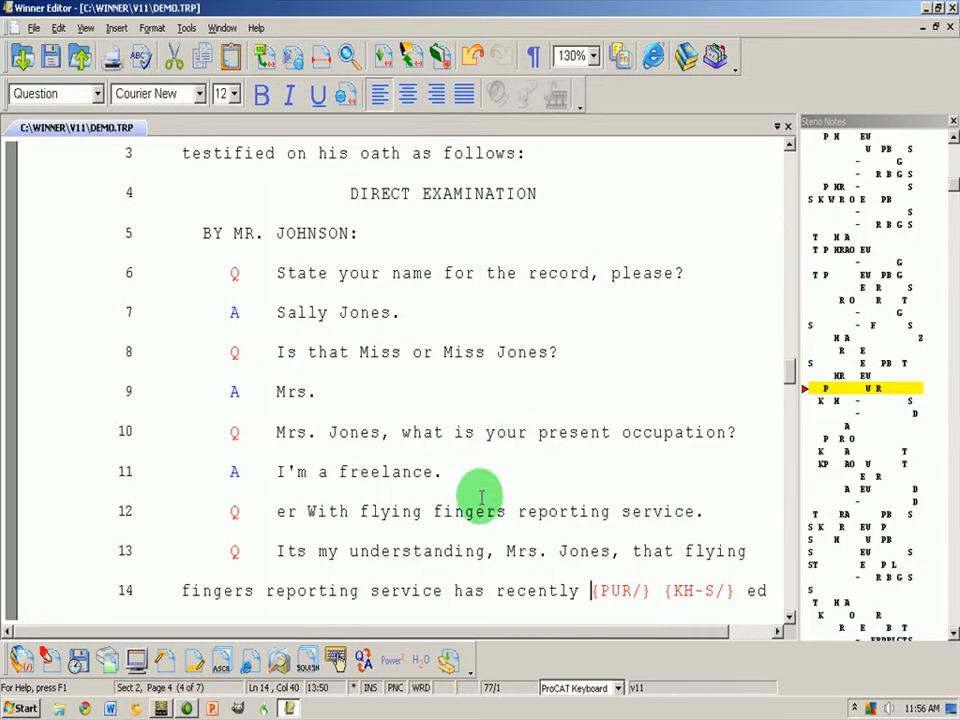
pyautogui.hotkey('alt', 'p')
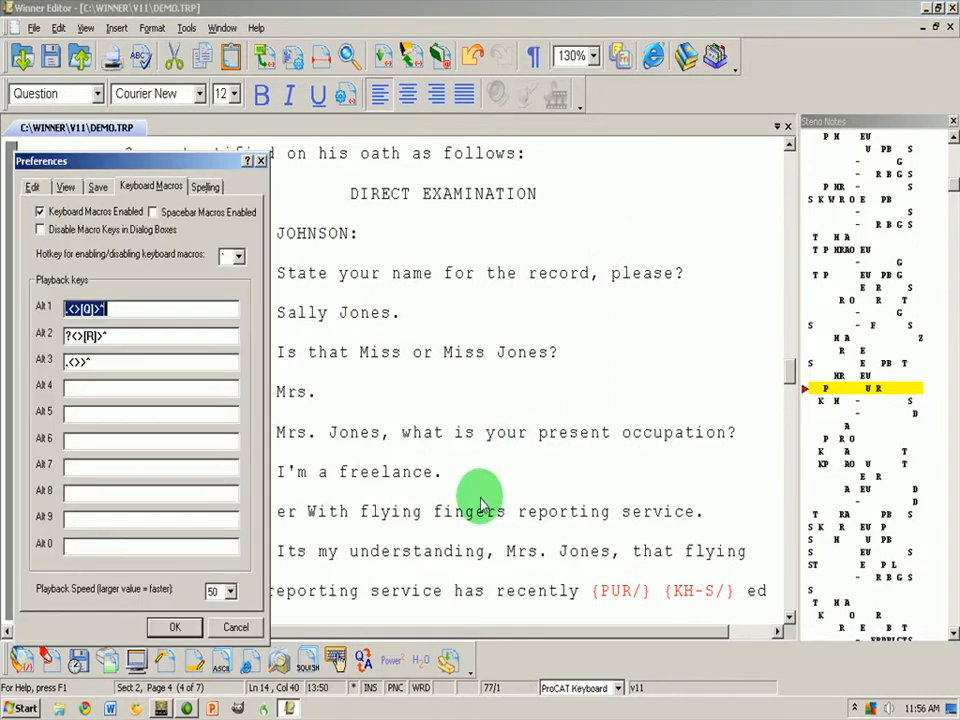
# Review the Edit-tab options, with Insert mode and Move by Word on, and accept Preferences
pyautogui.click(33, 188)
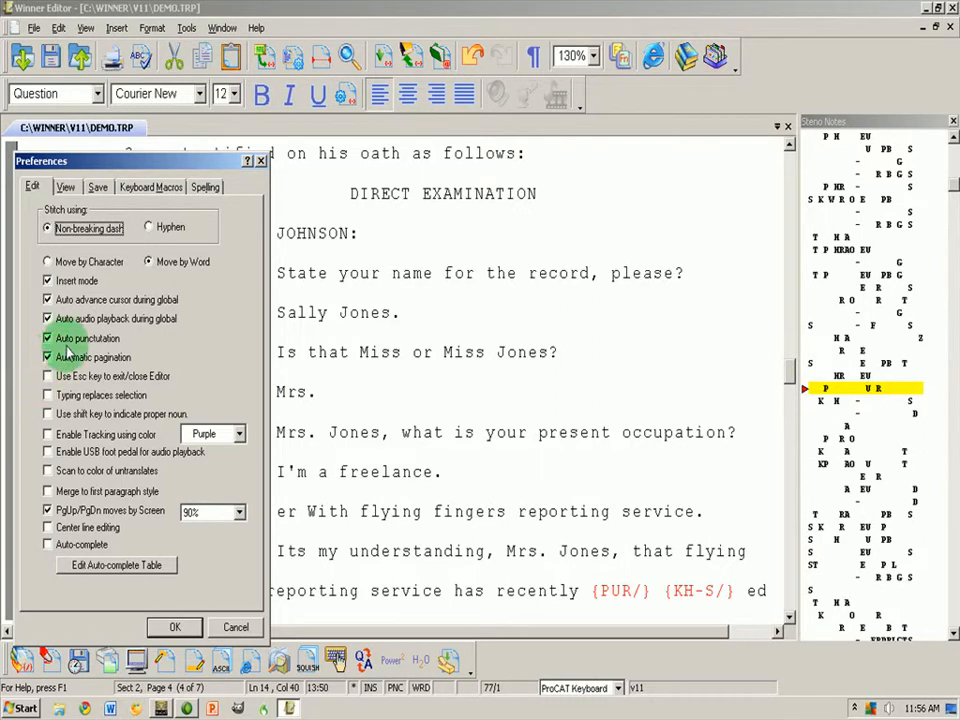
pyautogui.click(175, 627)
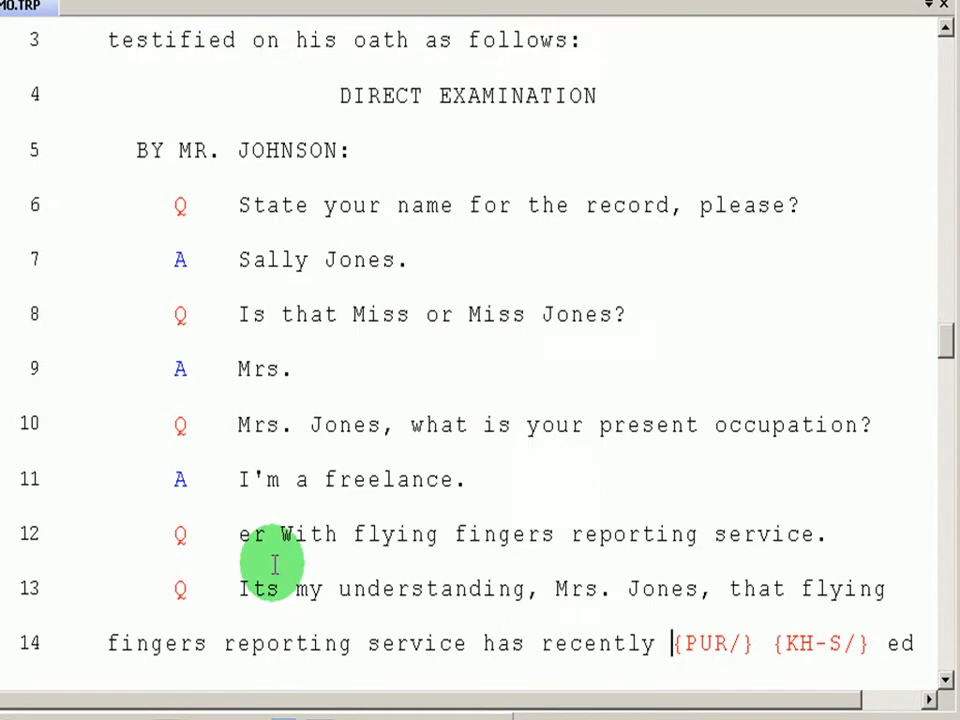
# Replace the comma after the name on line 10 with a period, auto-capitalising 'What'
pyautogui.click(400, 426)
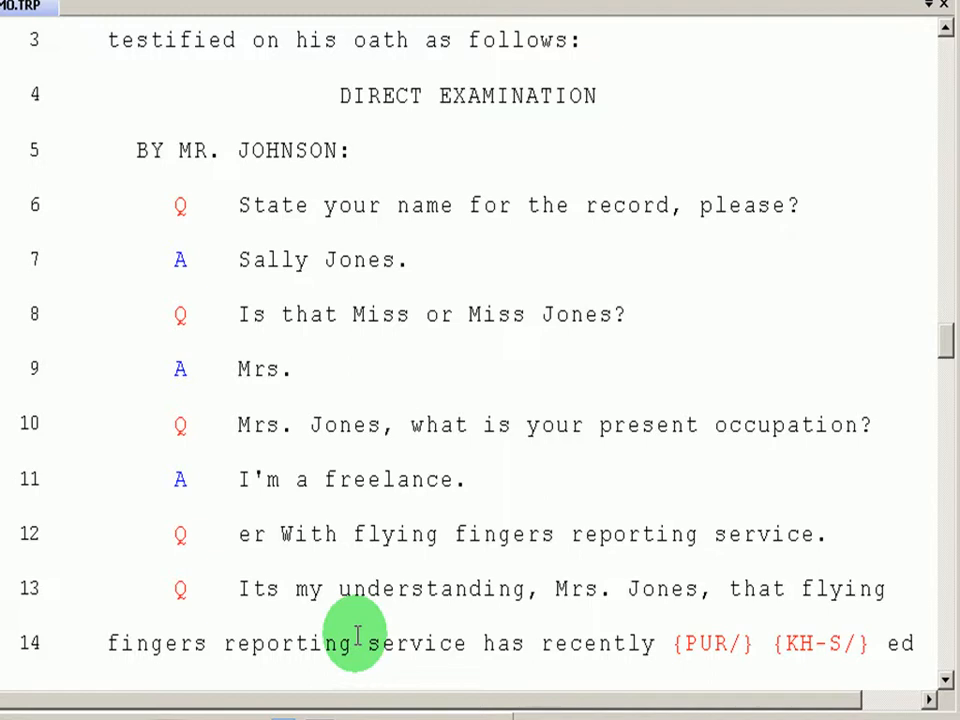
pyautogui.press('BackSpace')
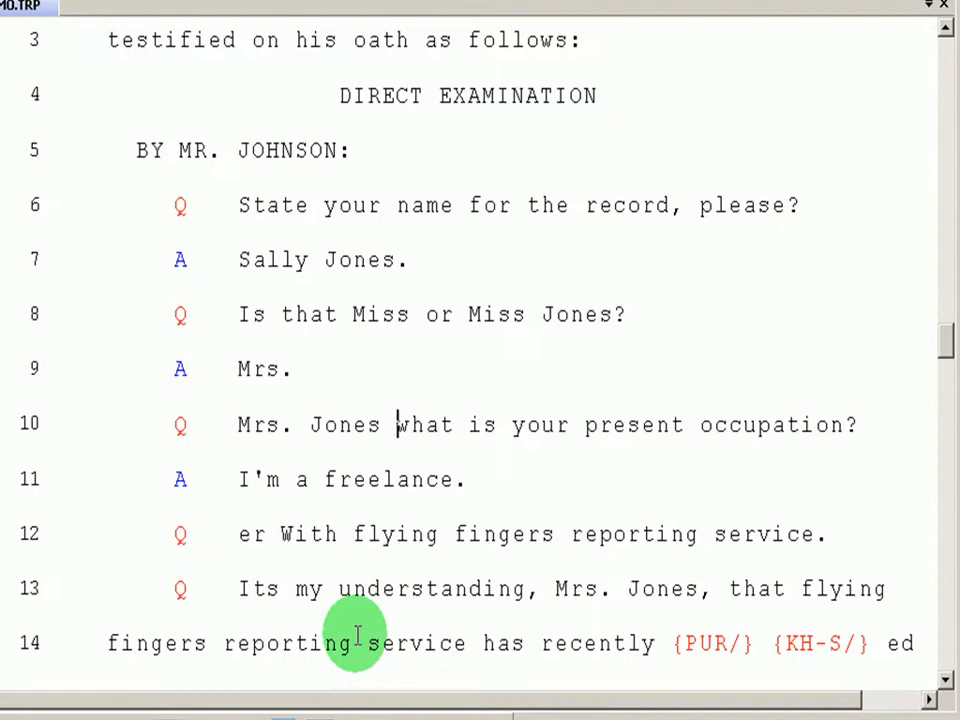
pyautogui.write(',')
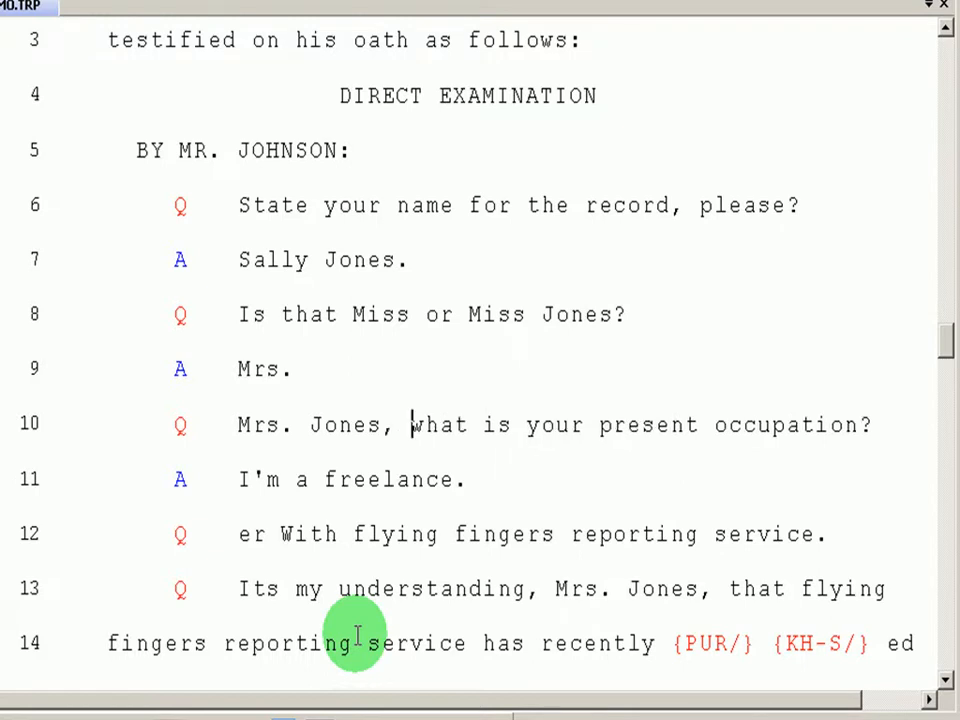
pyautogui.press('BackSpace')
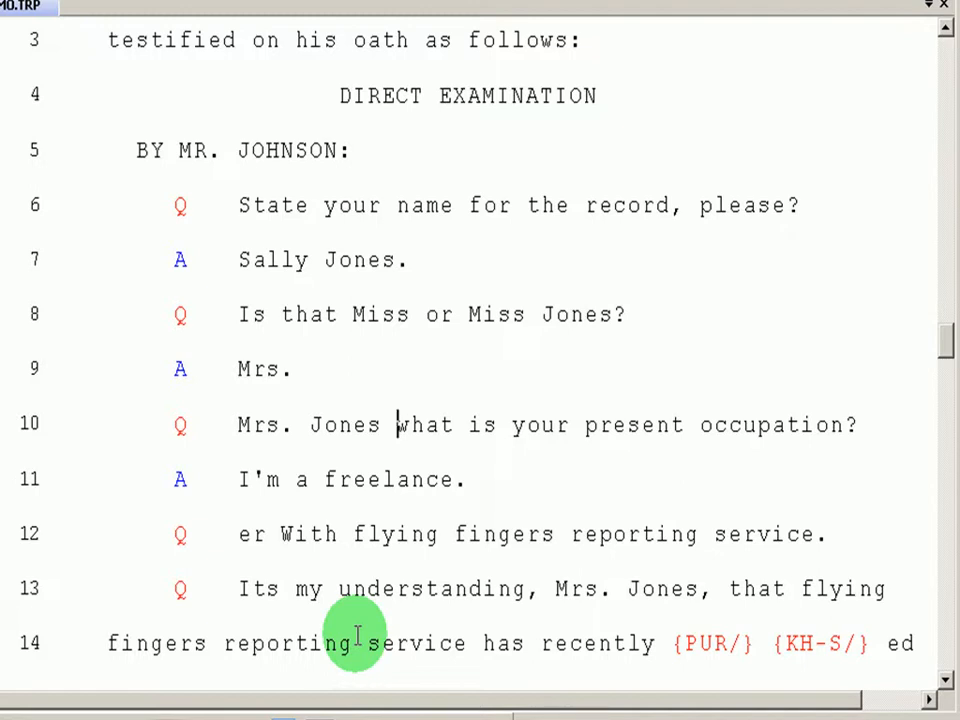
pyautogui.write('.')
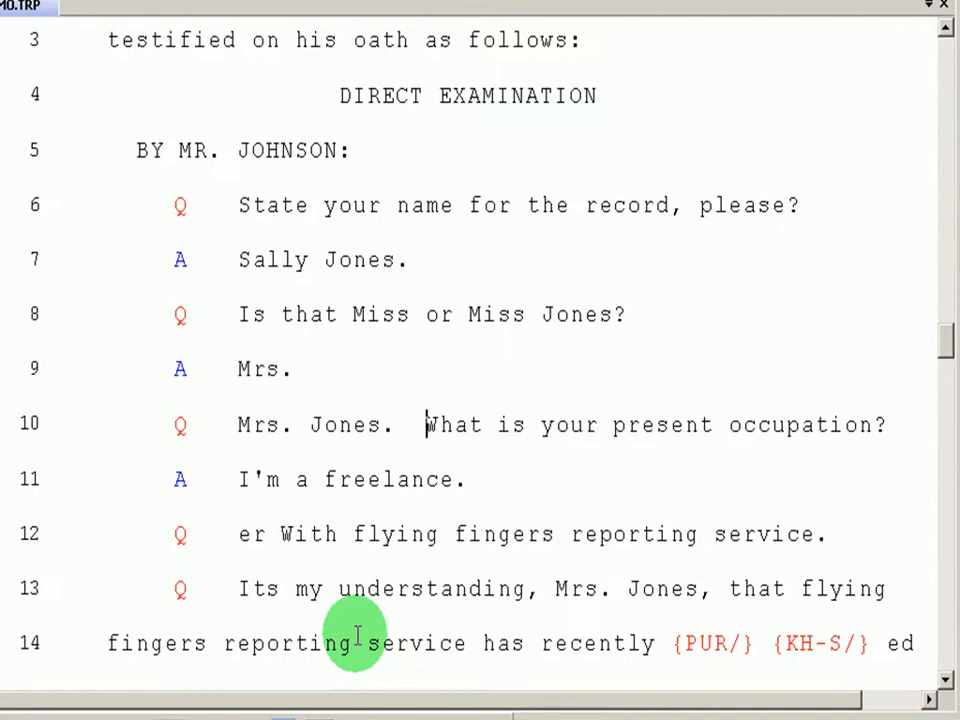
pyautogui.press('BackSpace')
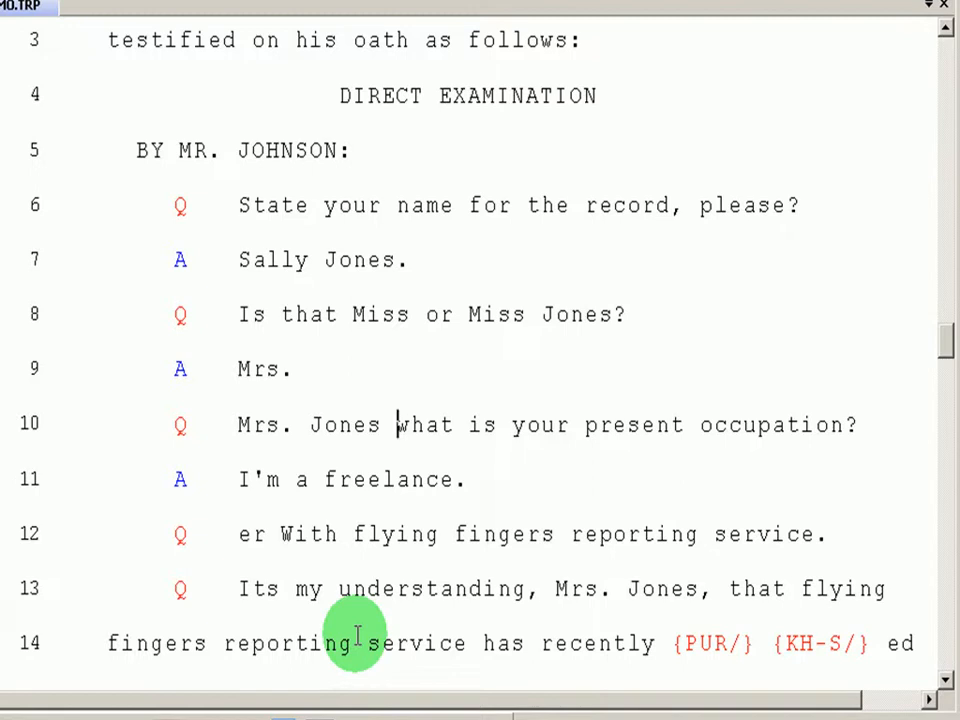
pyautogui.write(',')
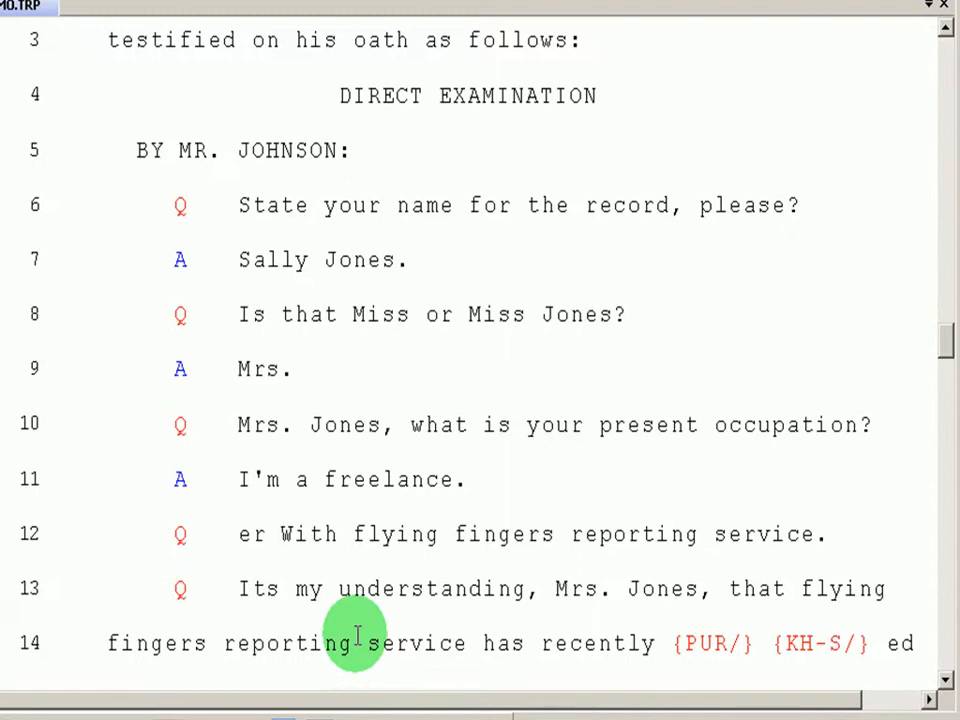
pyautogui.write('.')
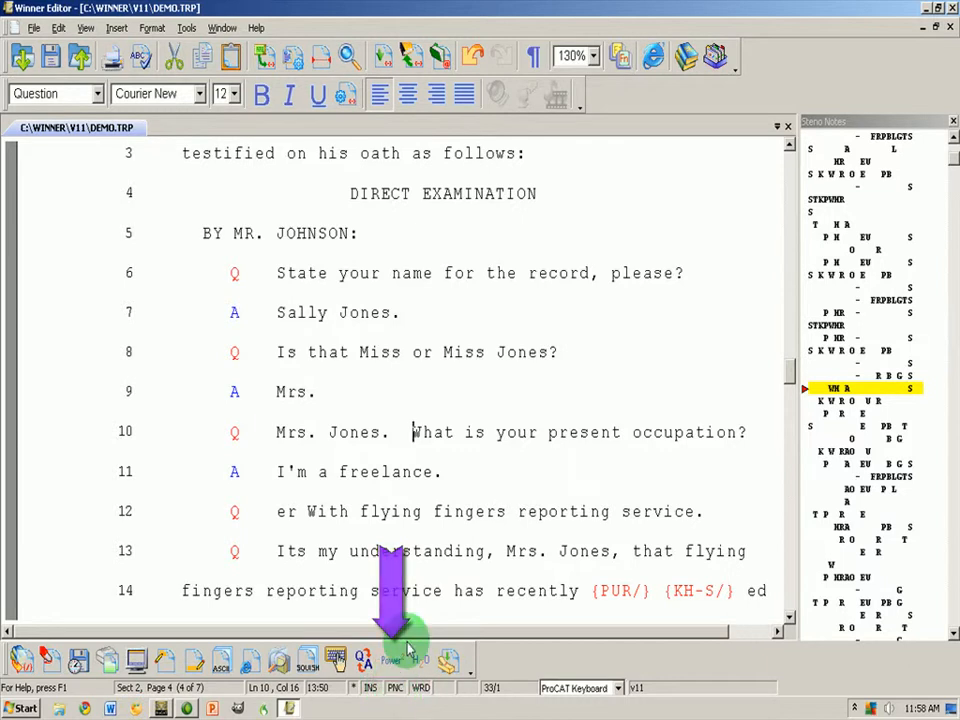
# Try adding a comma after 'flying' on line 12, then remove it again
pyautogui.click(432, 511)
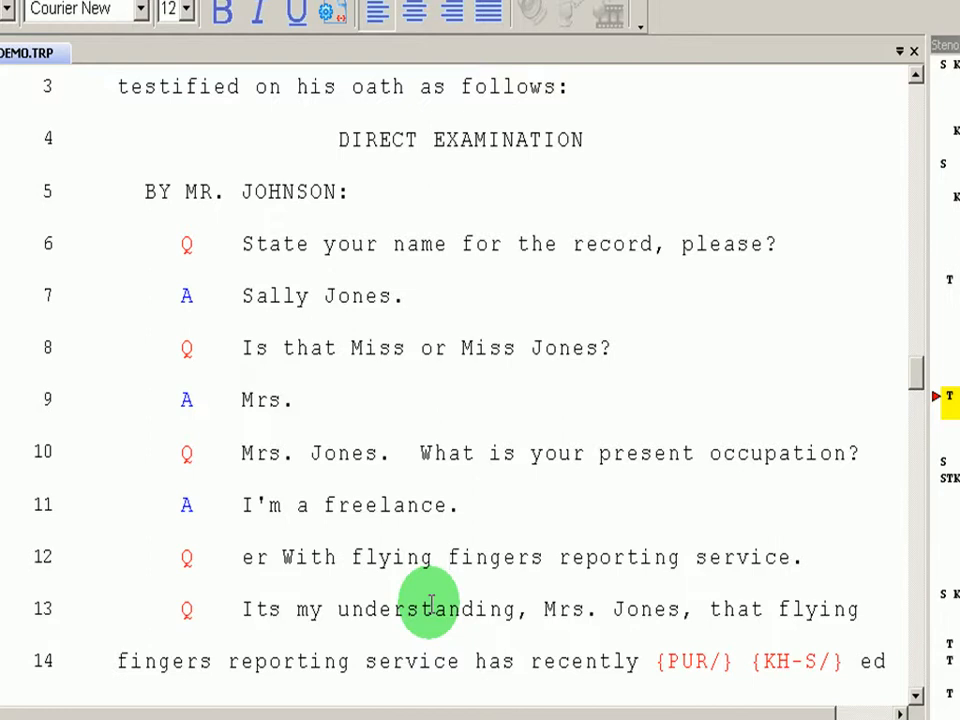
pyautogui.write(',')
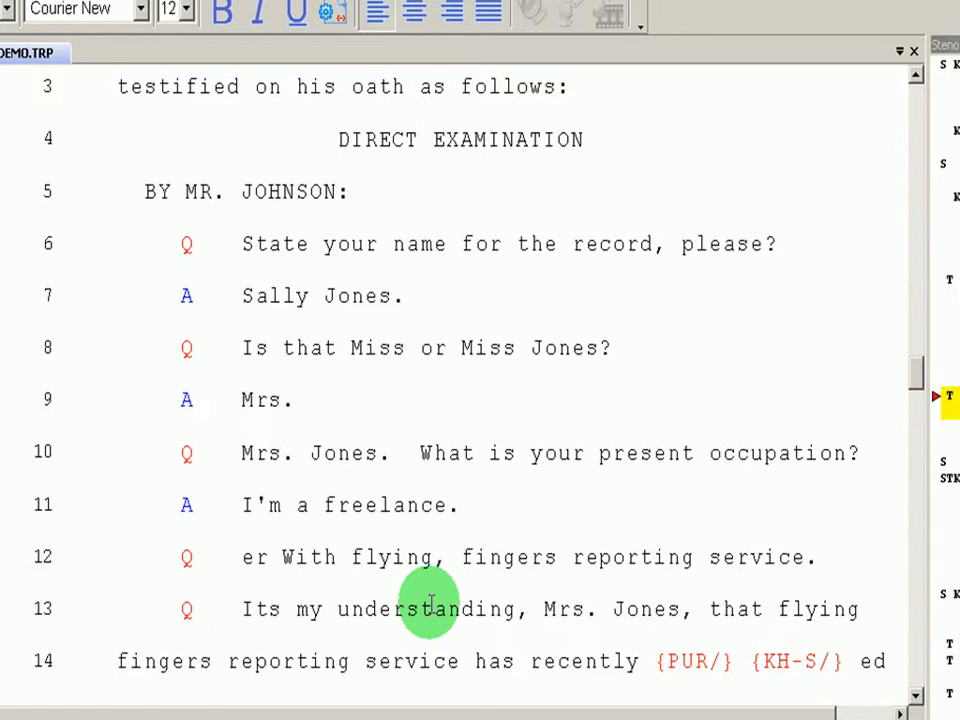
pyautogui.press('BackSpace')
pyautogui.write(',')
pyautogui.press('BackSpace')
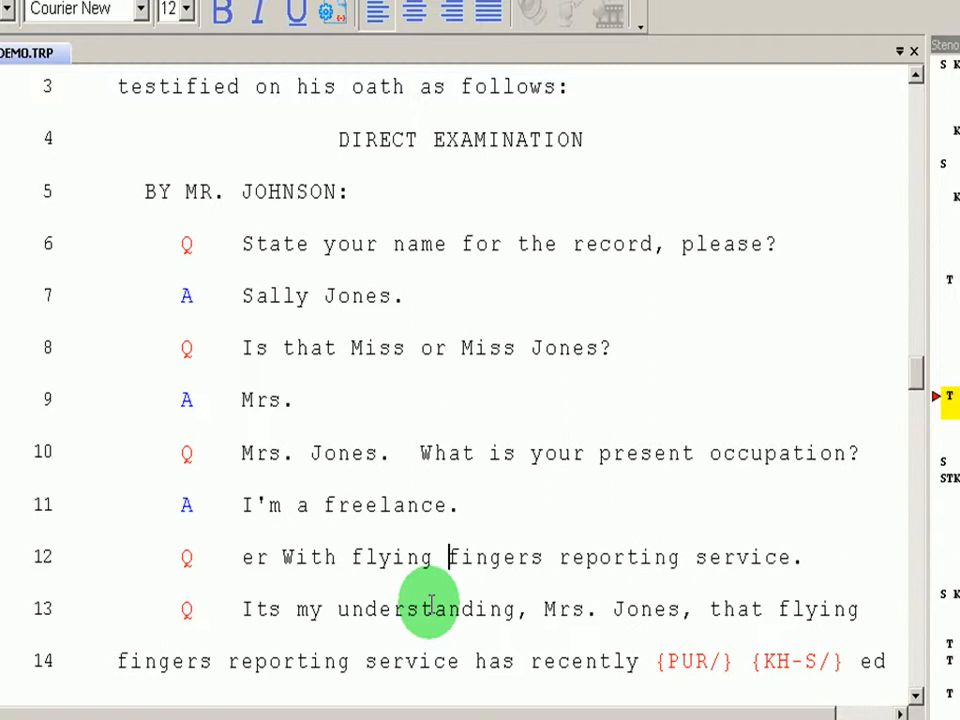
pyautogui.hotkey('ctrl', 'p')
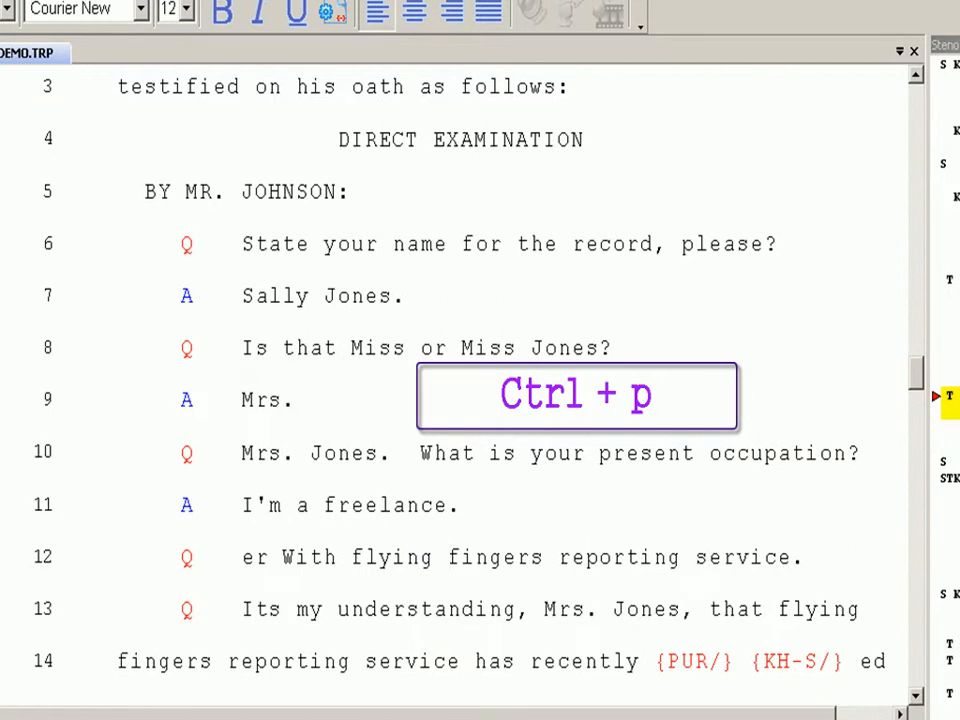
# Insert '...' with no surrounding spaces so line 12 reads 'flying...fingers'
pyautogui.click(377, 662)
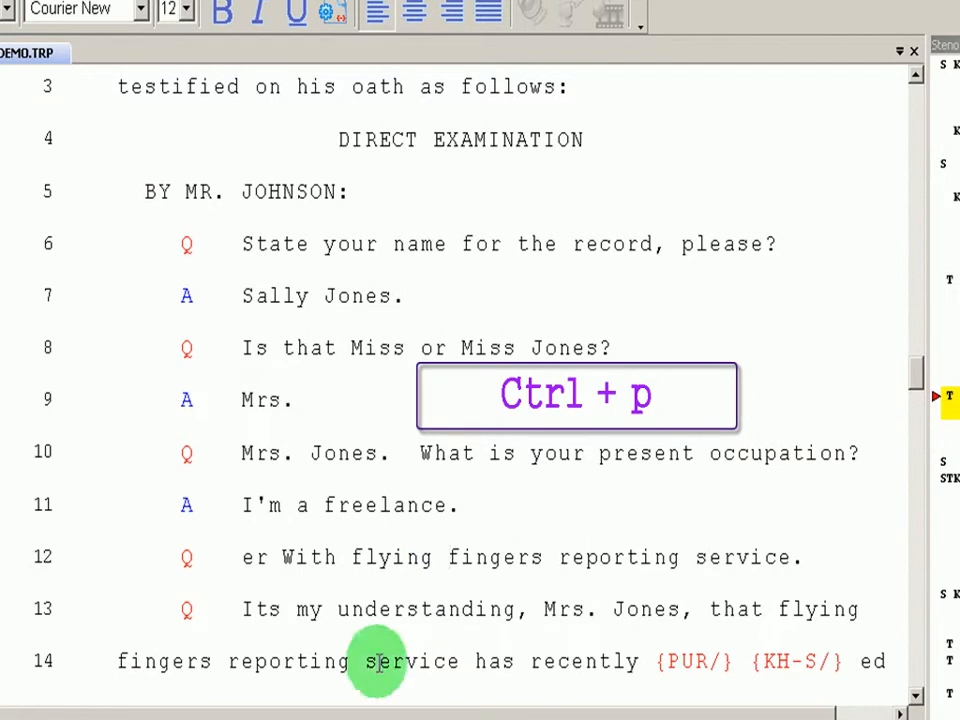
pyautogui.write('...')
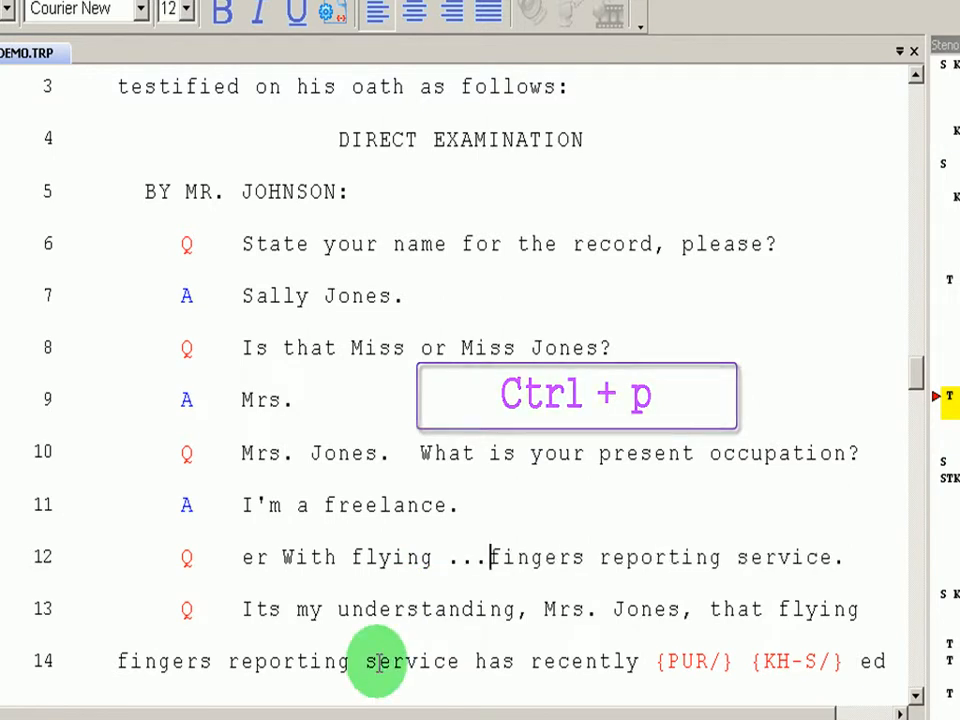
pyautogui.hotkey('ctrl', 'Left')
pyautogui.hotkey('ctrl', 'Left')
pyautogui.hotkey('ctrl', 'Right')
pyautogui.press('BackSpace')
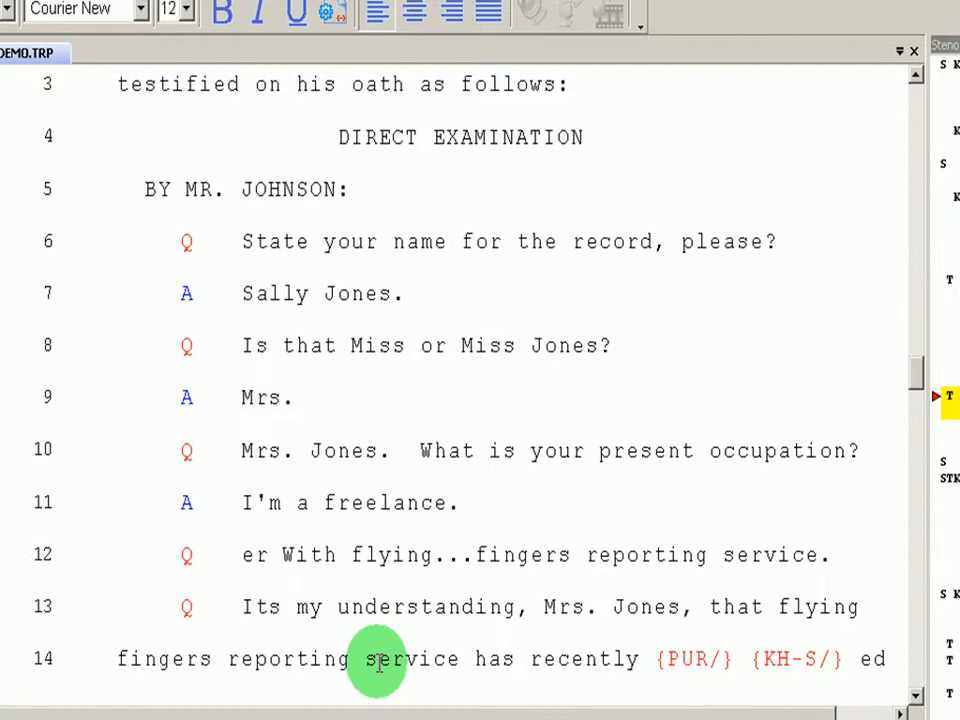
pyautogui.press('Down')
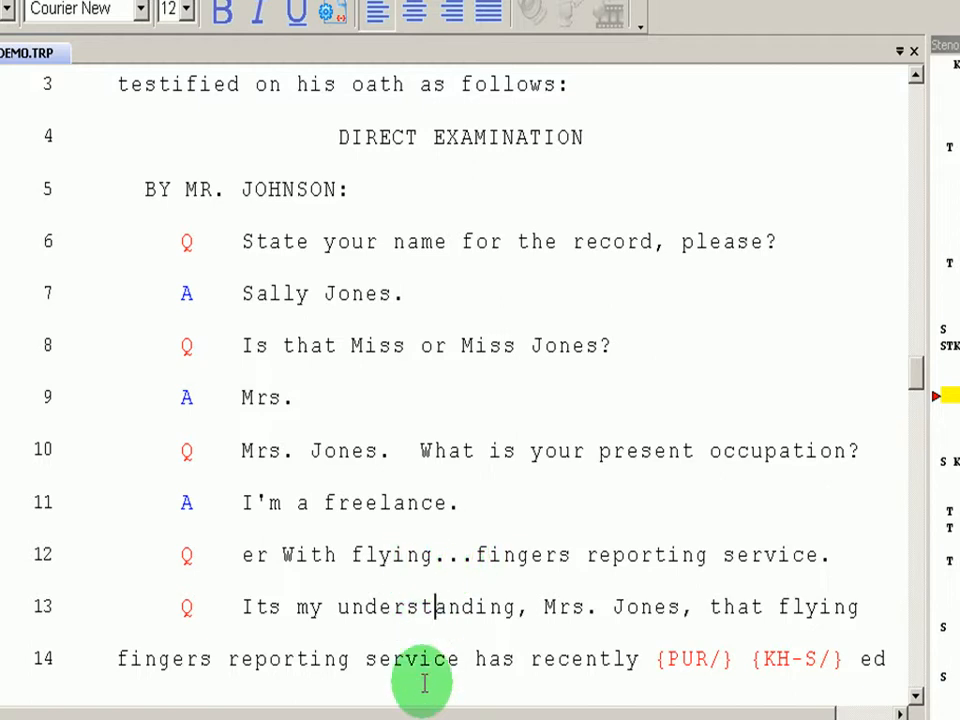
pyautogui.hotkey('alt', 'o')
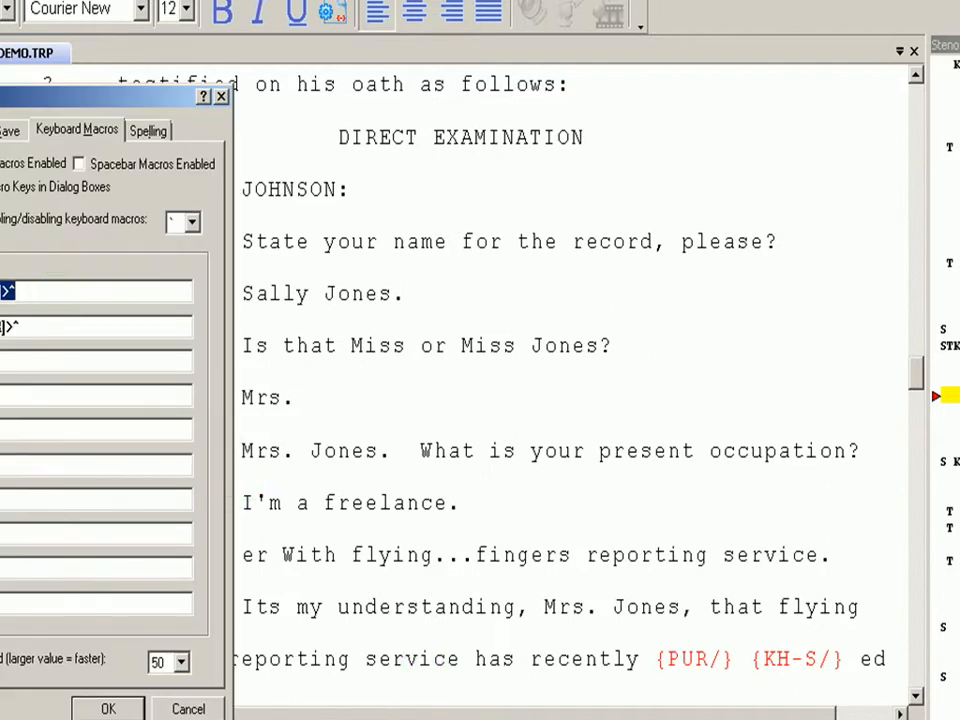
# Look over the general Edit options in Preferences and close them unchanged
pyautogui.click(47, 61)
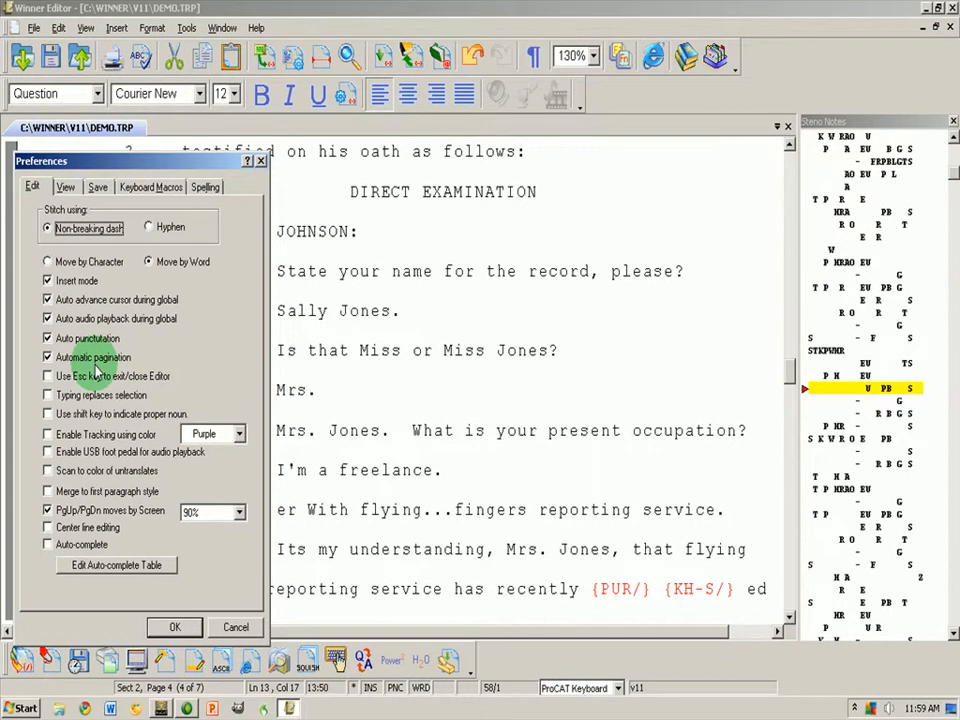
pyautogui.click(170, 627)
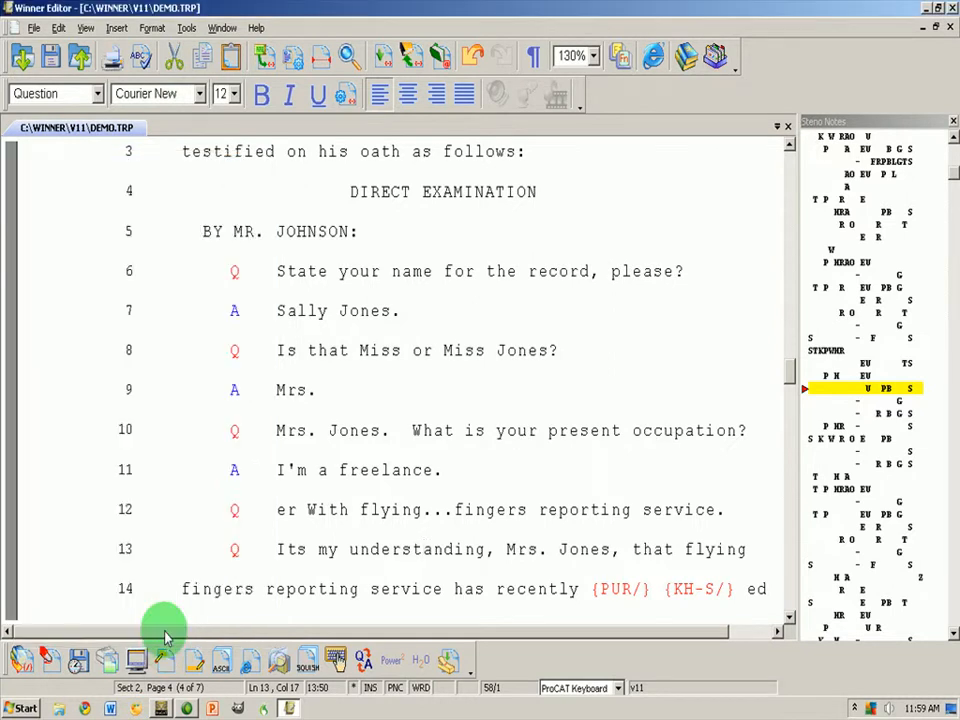
# Browse the File menu commands with the caret placed in lines 10–11
pyautogui.click(273, 430)
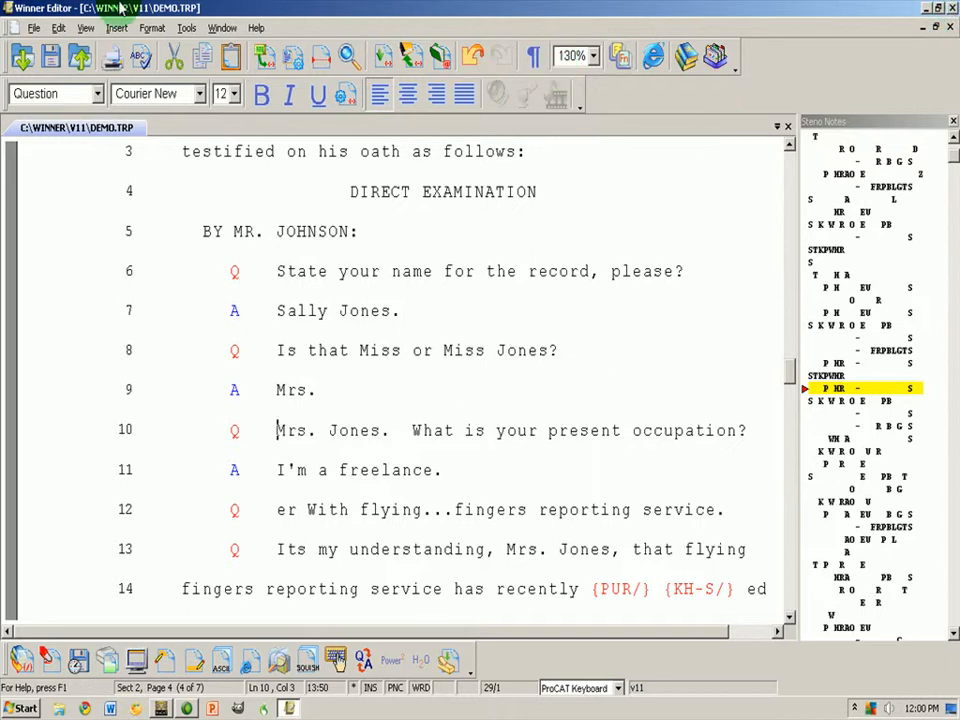
pyautogui.click(34, 28)
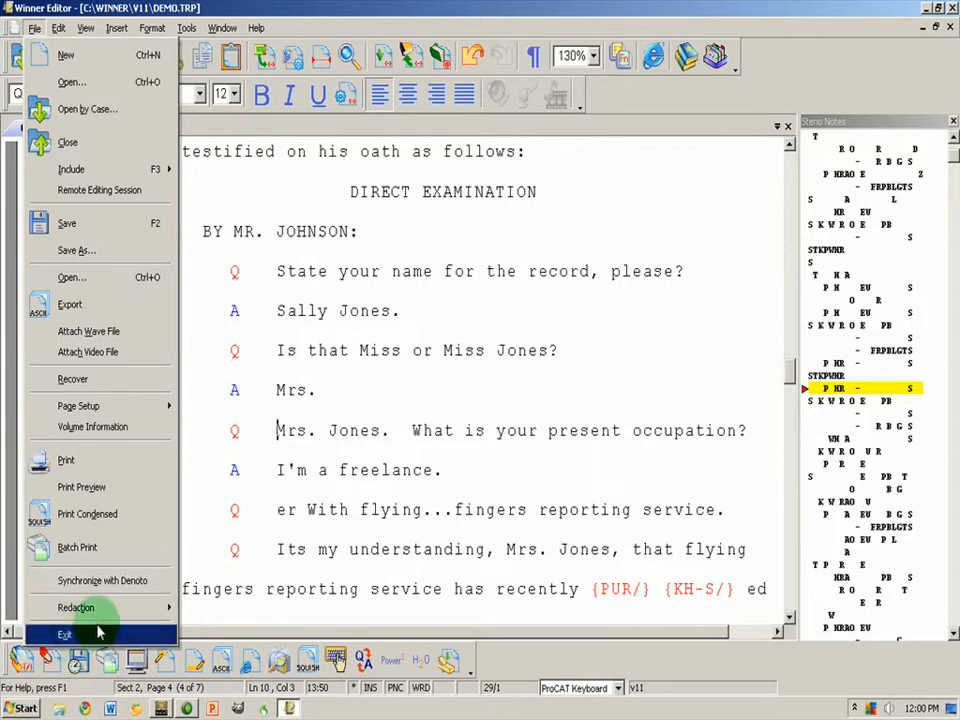
pyautogui.click(317, 476)
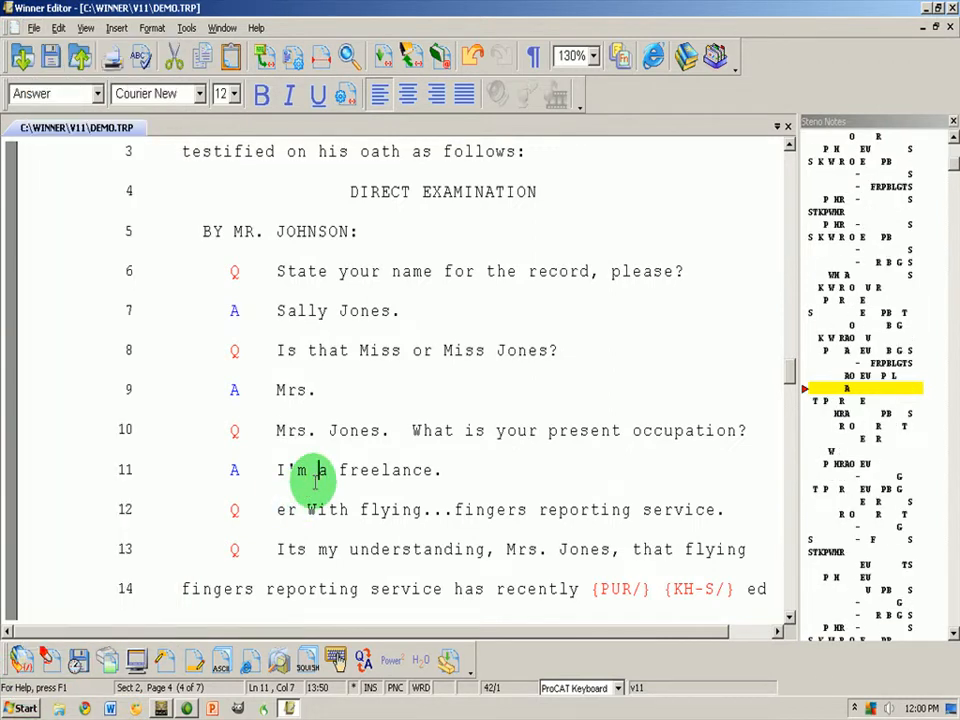
# Enable 'Use Esc key to exit/close Editor', test Esc, and cancel the save prompt
pyautogui.hotkey('alt', 'k')
pyautogui.click(34, 185)
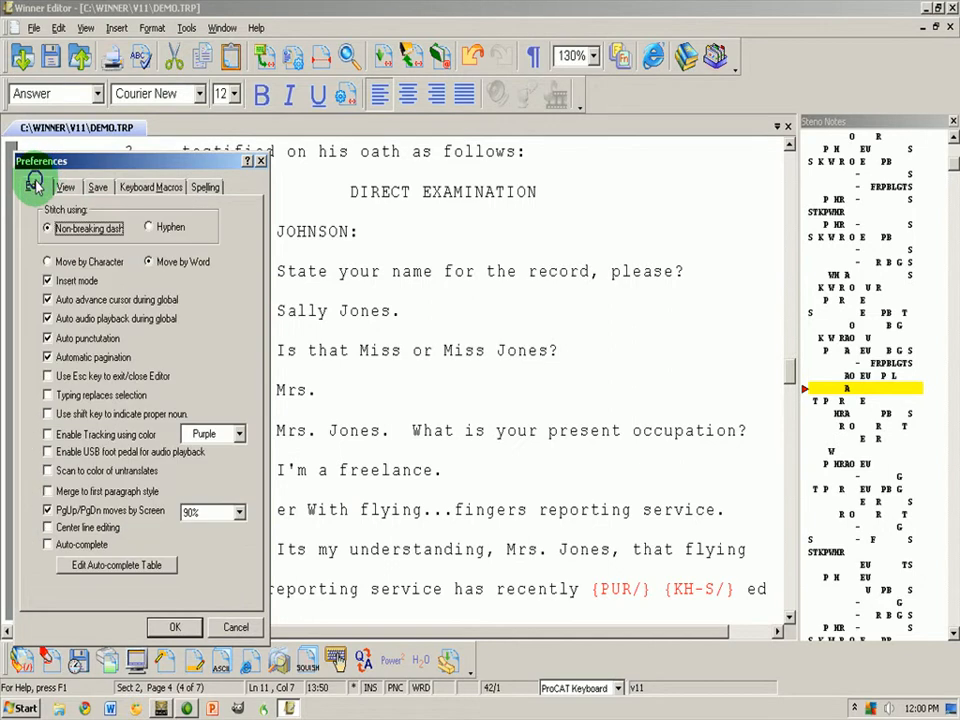
pyautogui.click(47, 375)
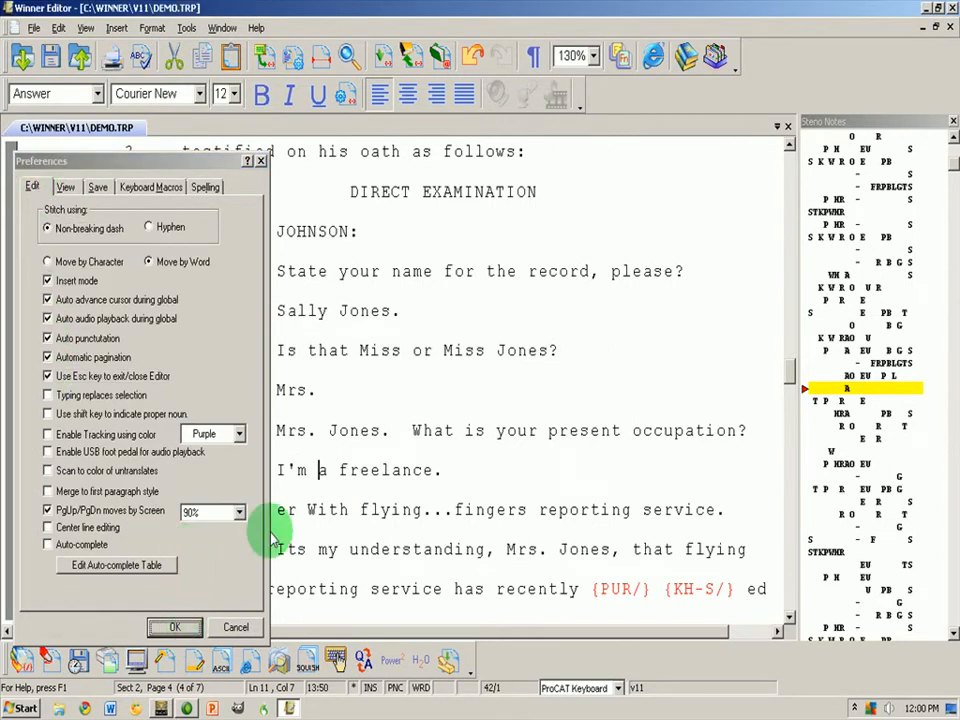
pyautogui.click(175, 627)
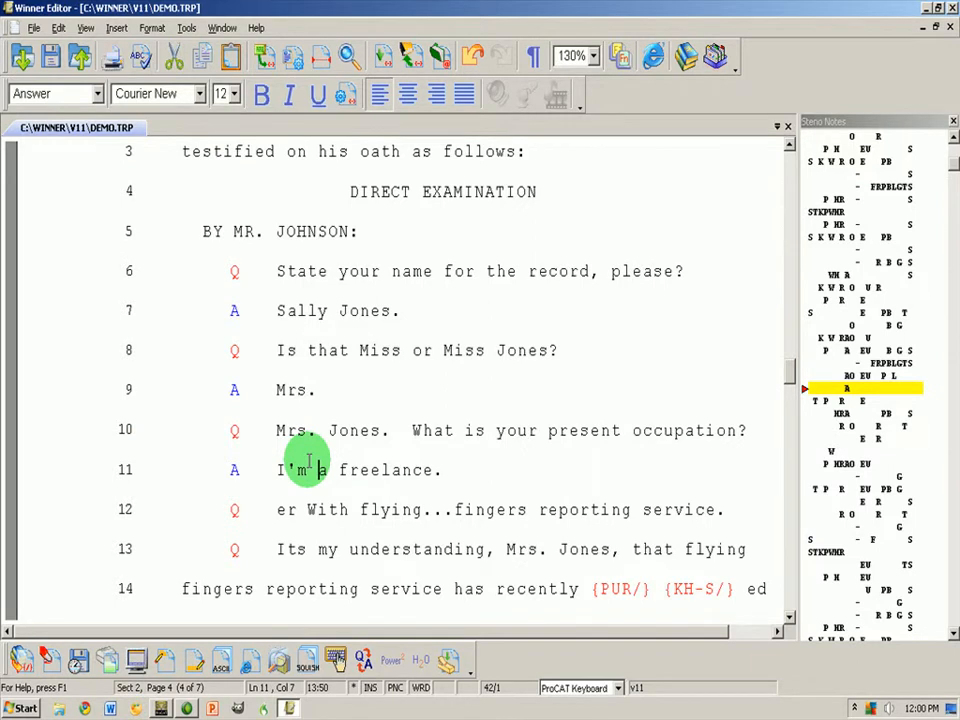
pyautogui.press('Escape')
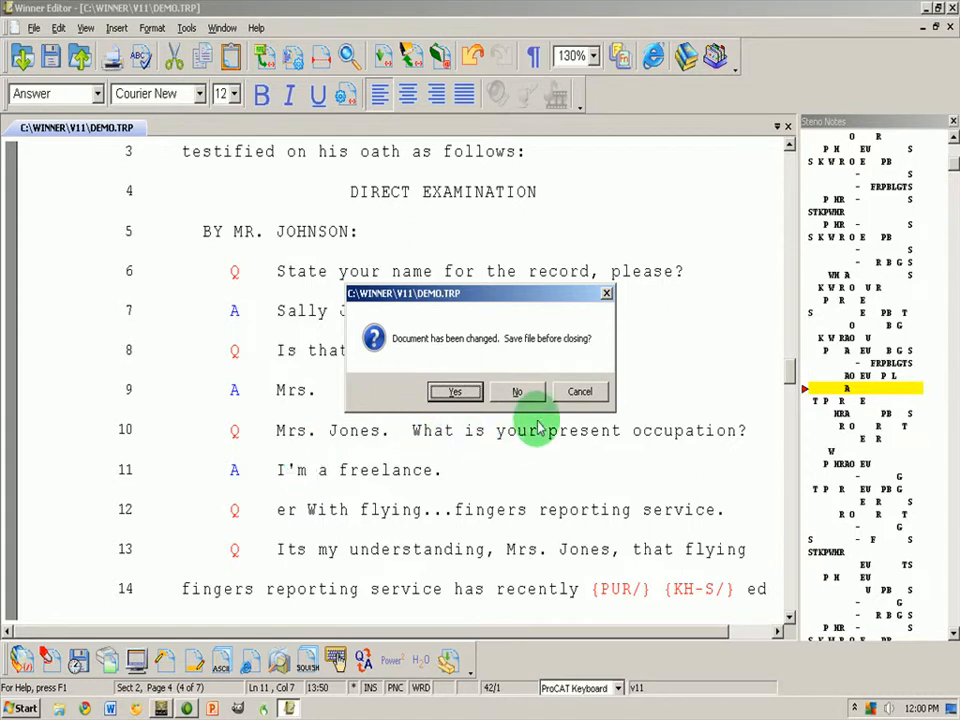
pyautogui.click(563, 391)
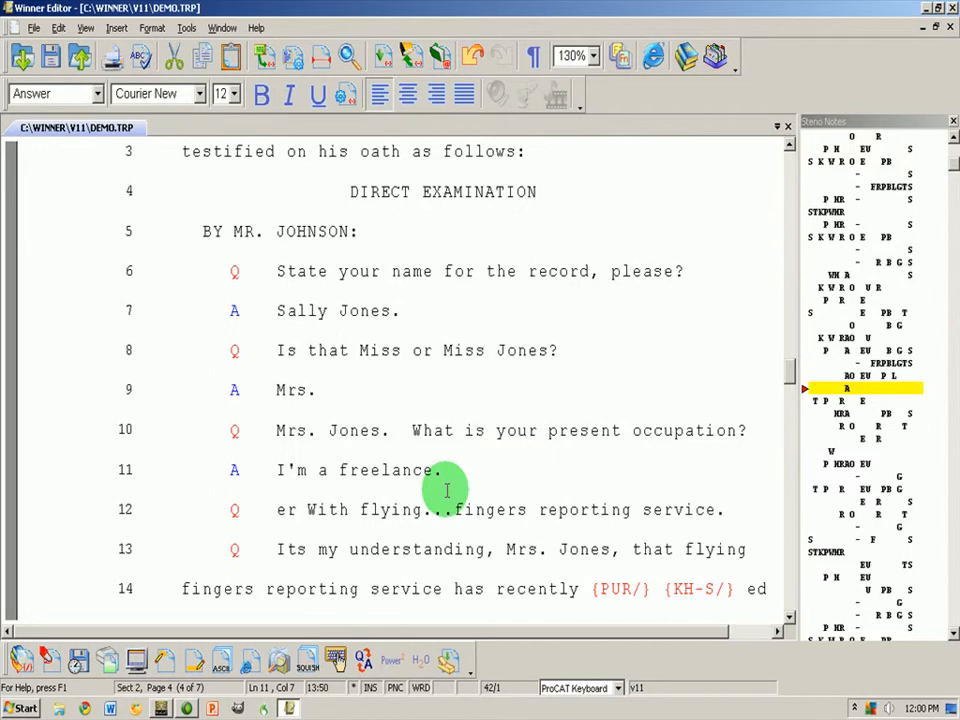
# Check 'Typing replaces selection' on the Preferences Edit tab and confirm with OK
pyautogui.hotkey('alt', 'k')
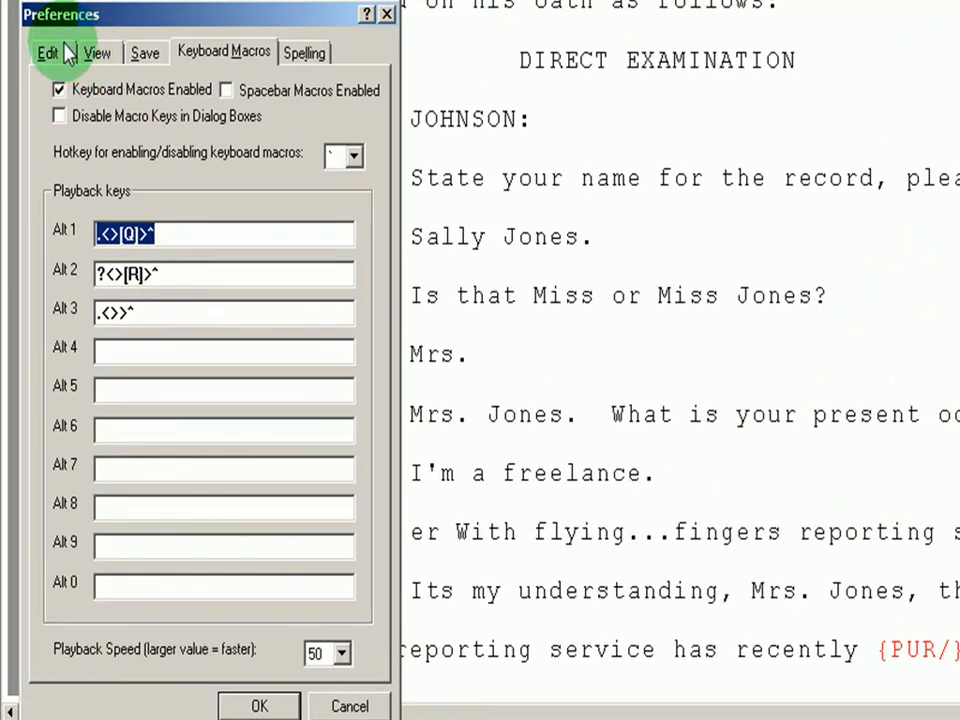
pyautogui.click(62, 50)
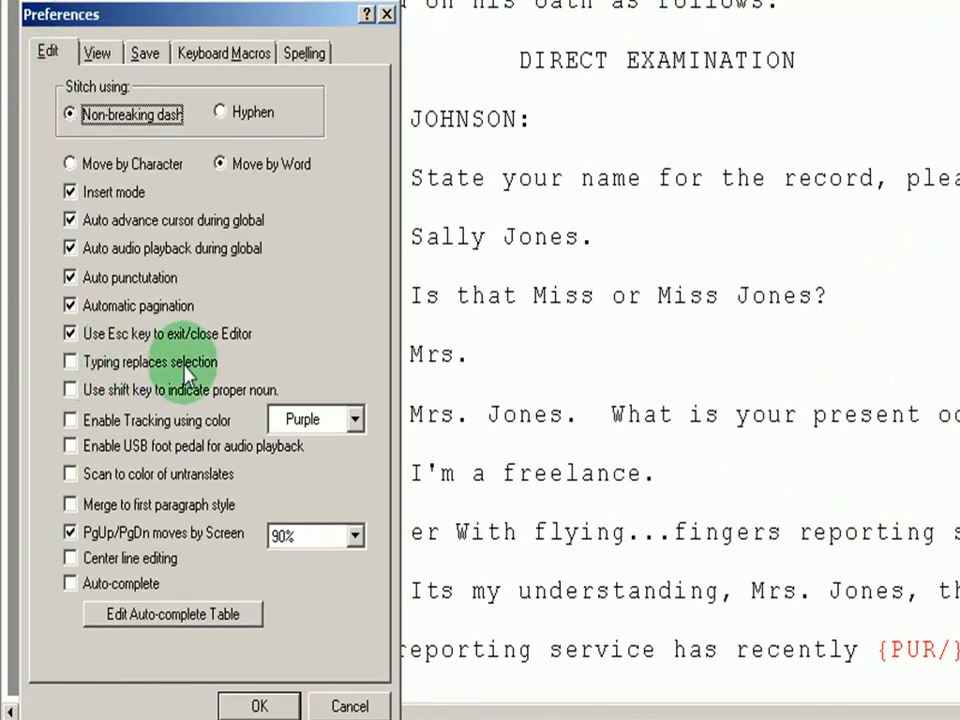
pyautogui.click(70, 363)
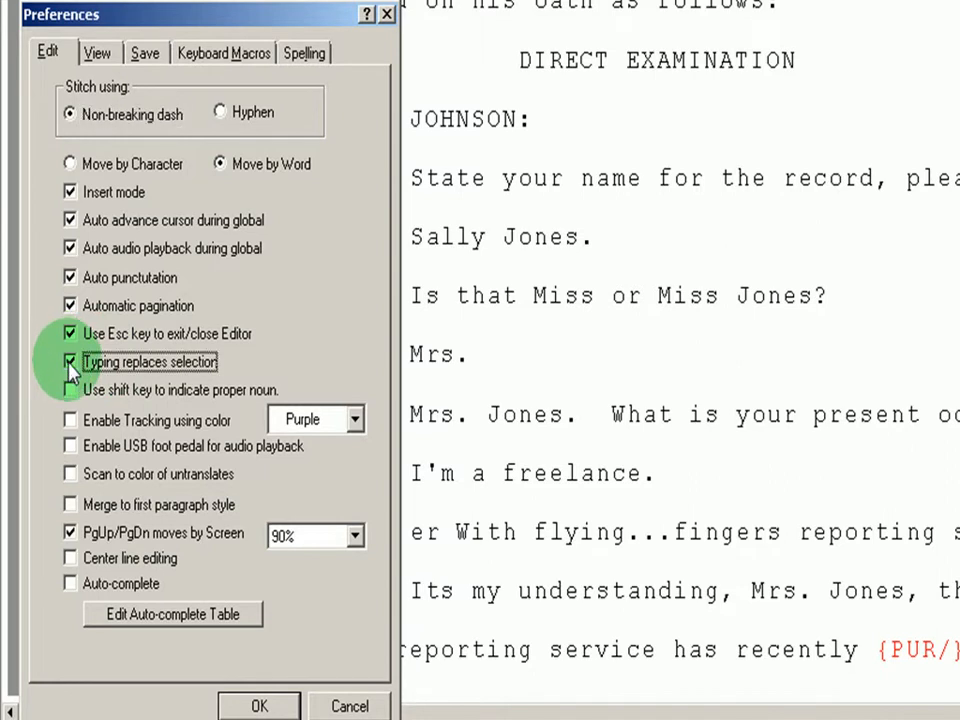
pyautogui.click(245, 706)
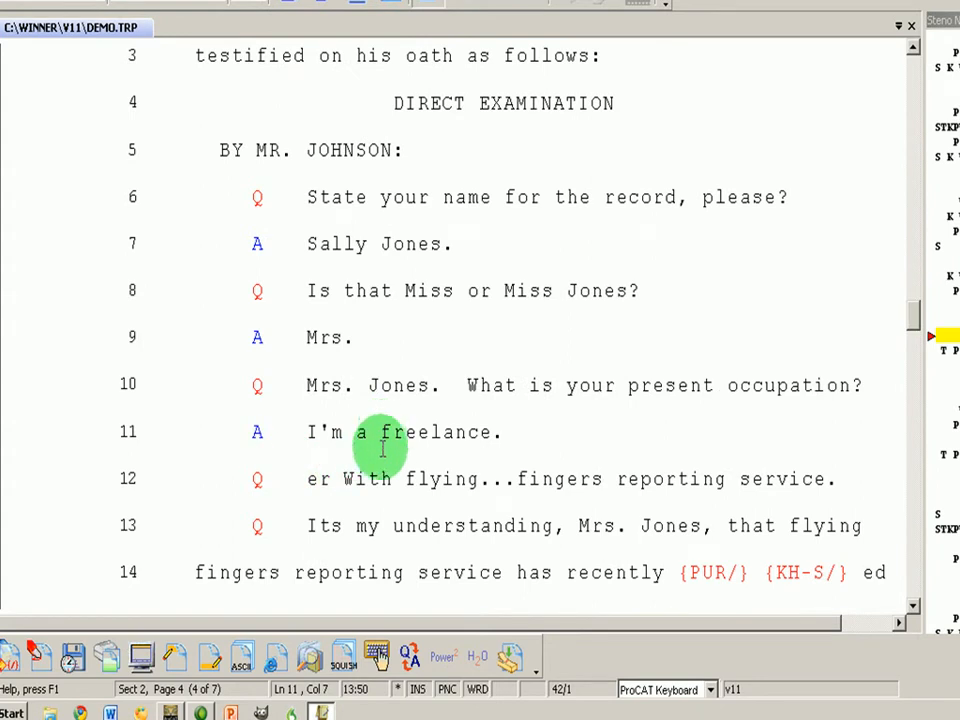
# Replace 'freelance' with 'change' on line 11 by typing over the selected word
pyautogui.moveTo(382, 430); pyautogui.dragTo(491, 430)
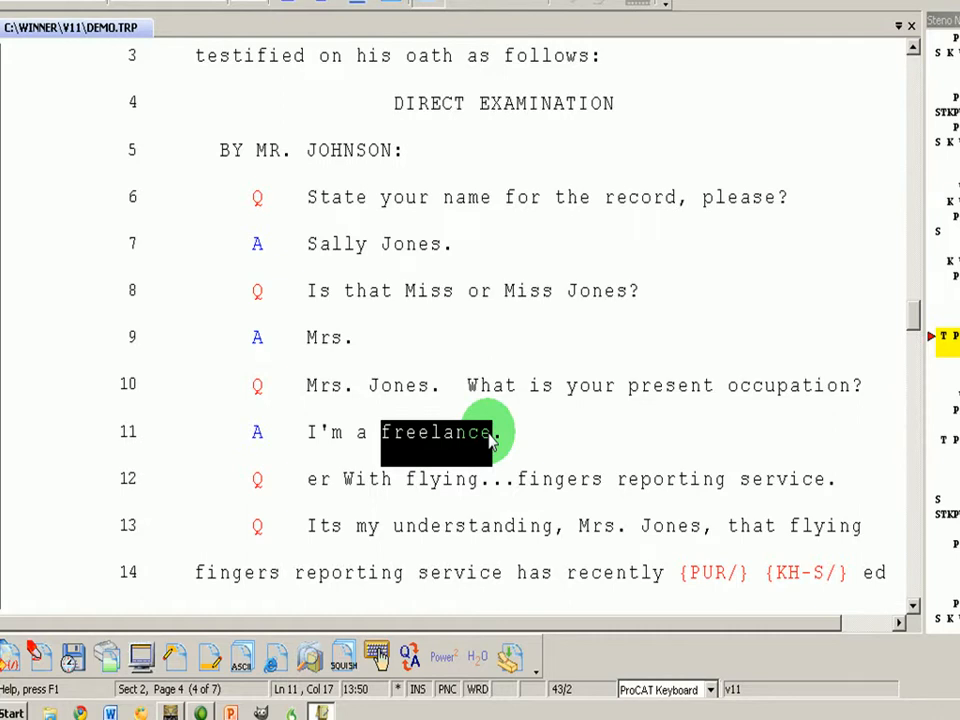
pyautogui.click(491, 440)
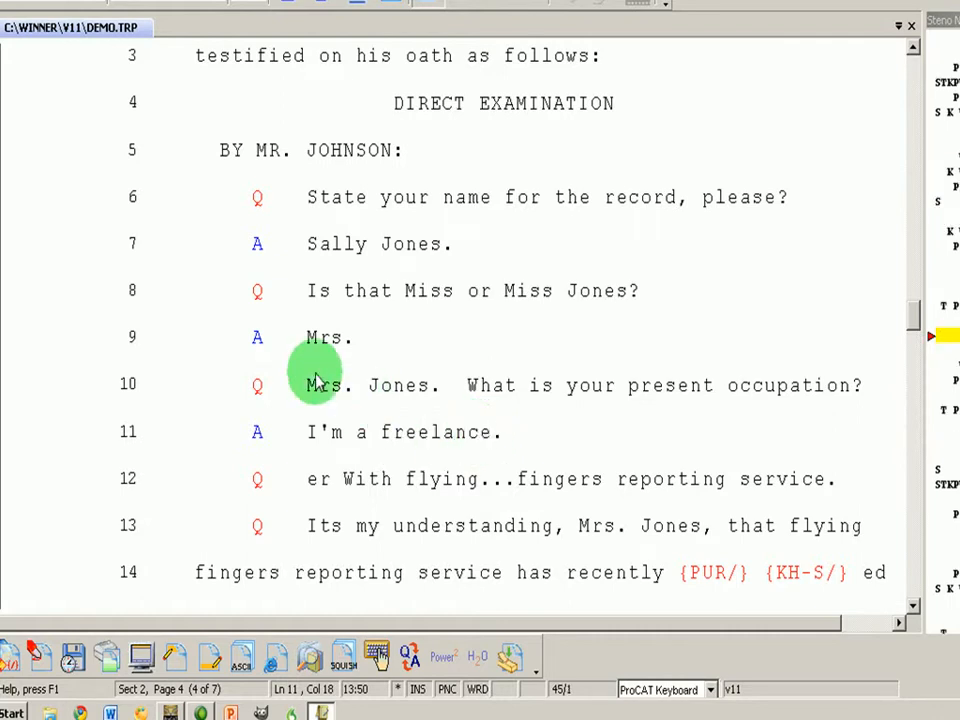
pyautogui.hotkey('ctrl', 'shift', 'Left')
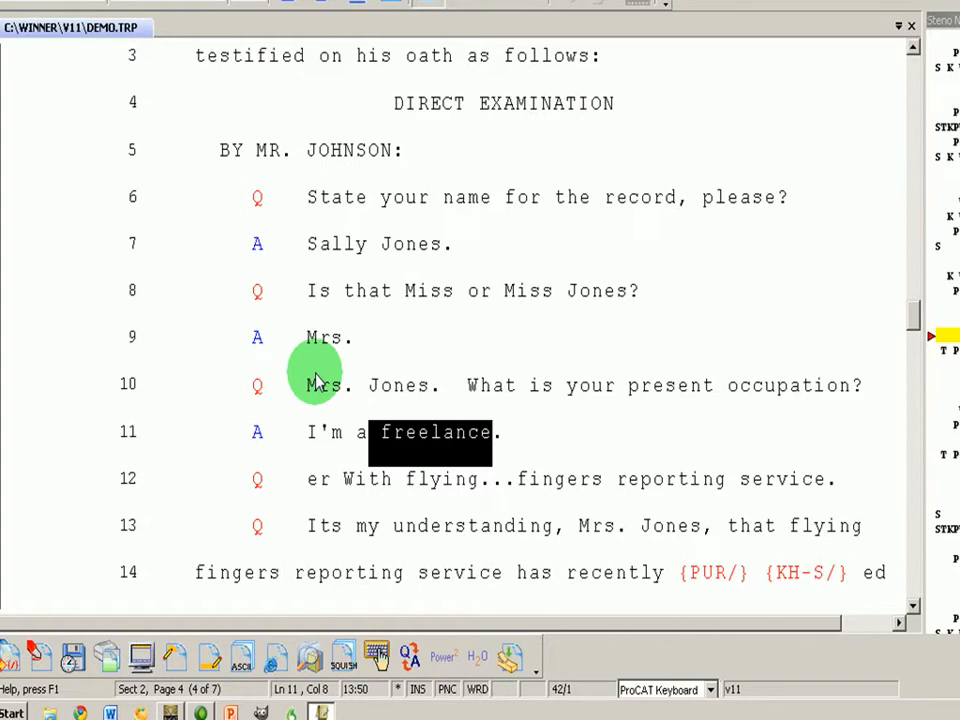
pyautogui.hotkey('shift', 'Right')
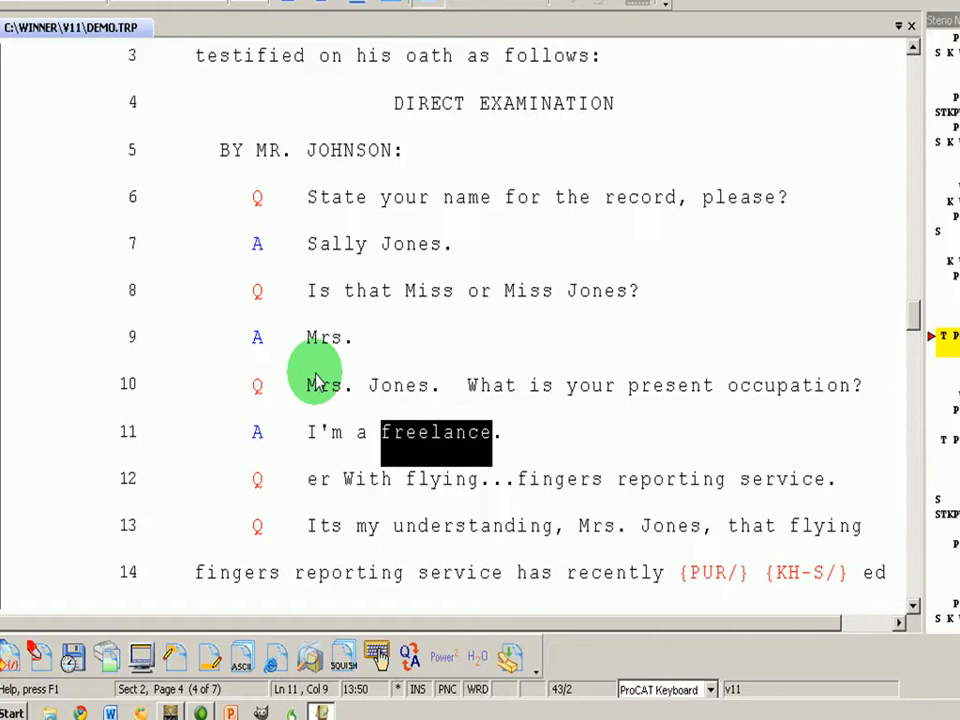
pyautogui.click(316, 378)
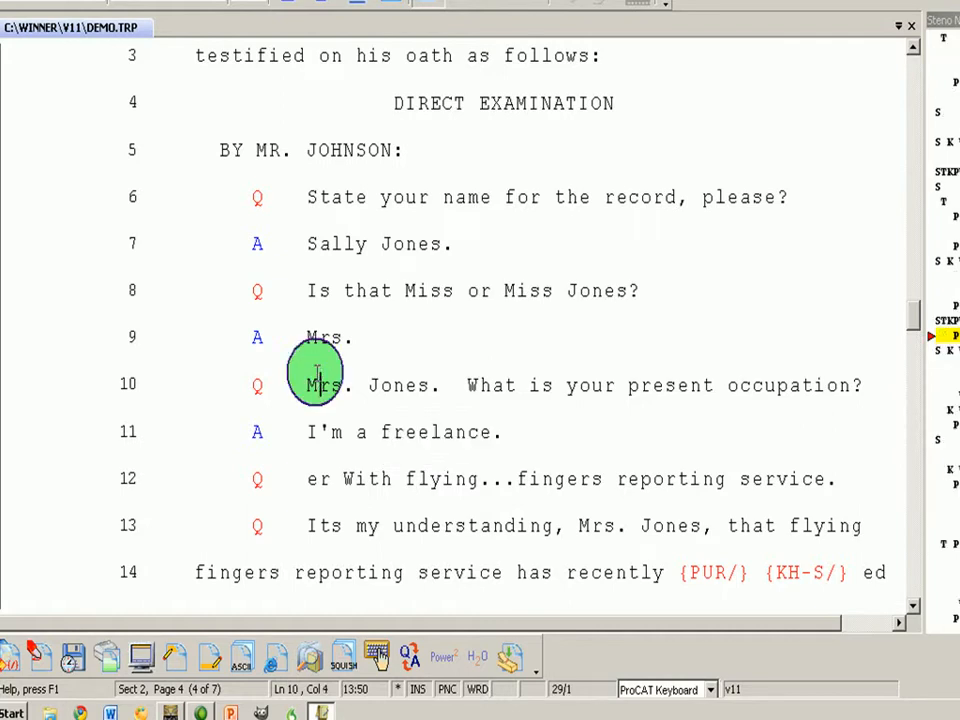
pyautogui.doubleClick(436, 441)
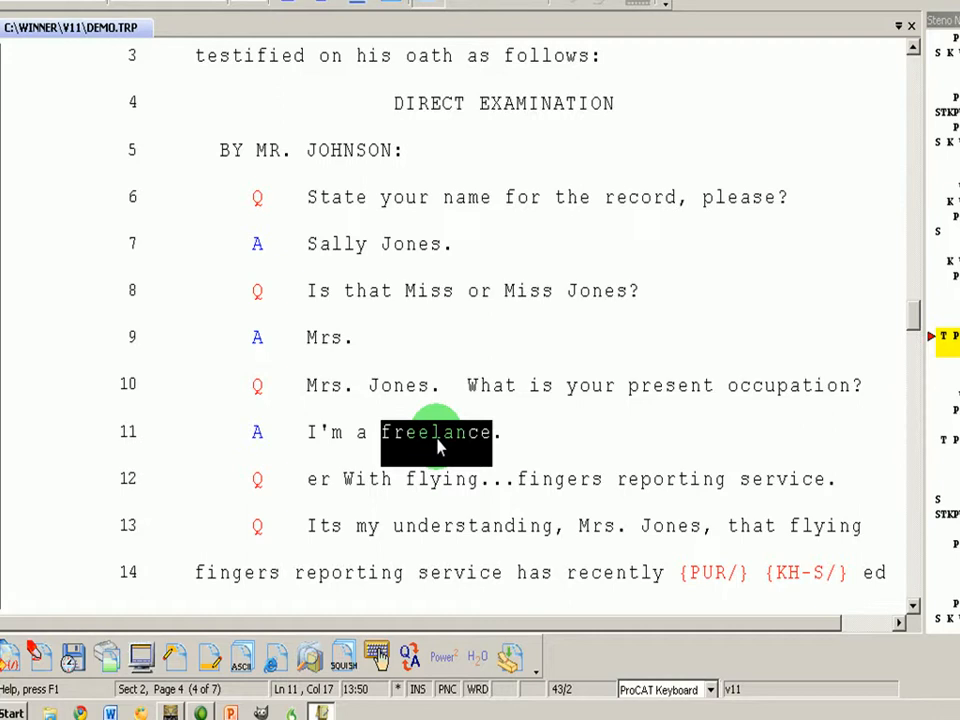
pyautogui.write('change')
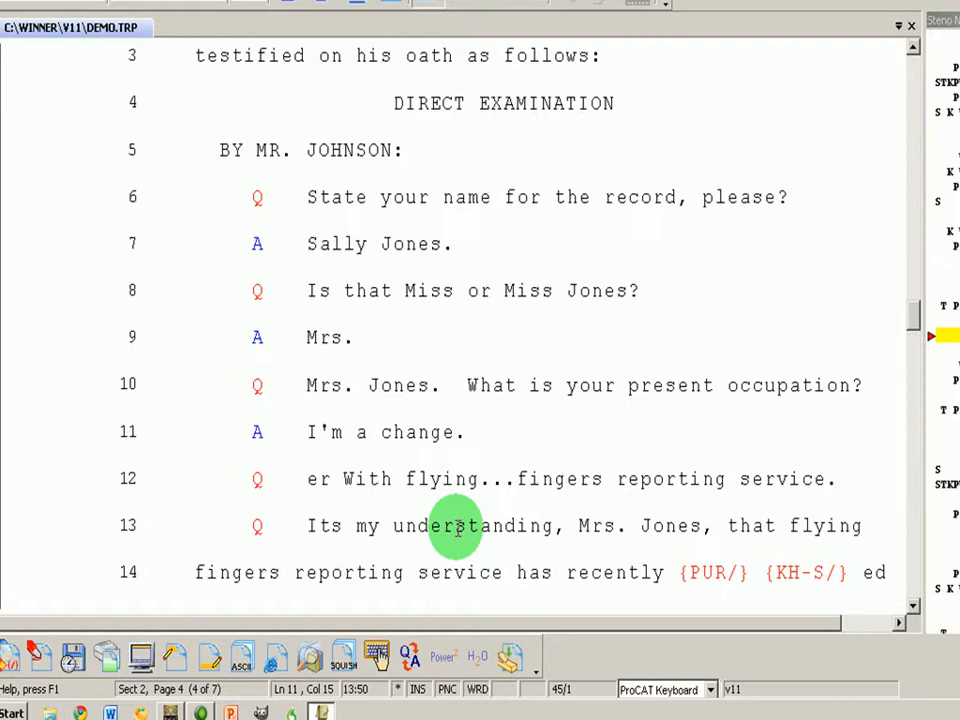
# Delete the passage from line 5 to line 14, then undo to restore it
pyautogui.moveTo(879, 574); pyautogui.dragTo(197, 143)
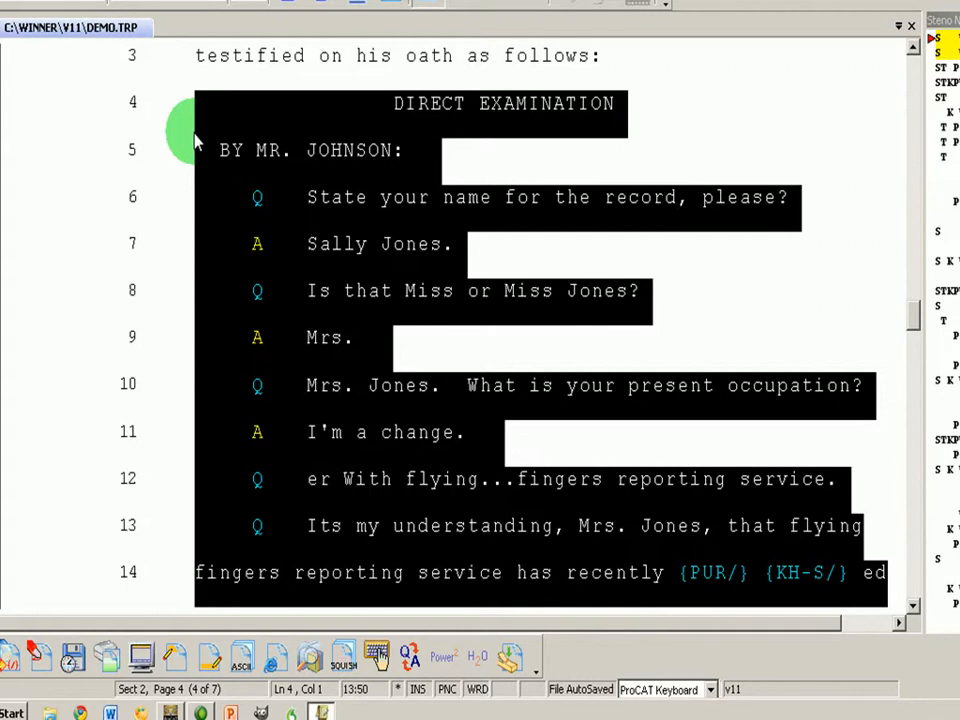
pyautogui.press('Delete')
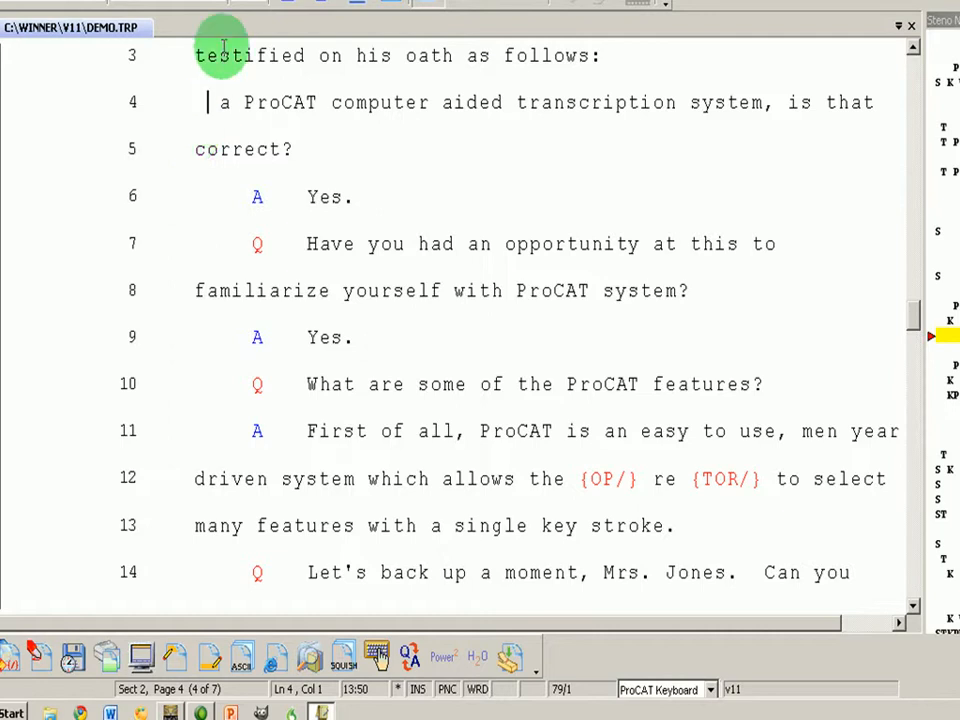
pyautogui.click(562, 1)
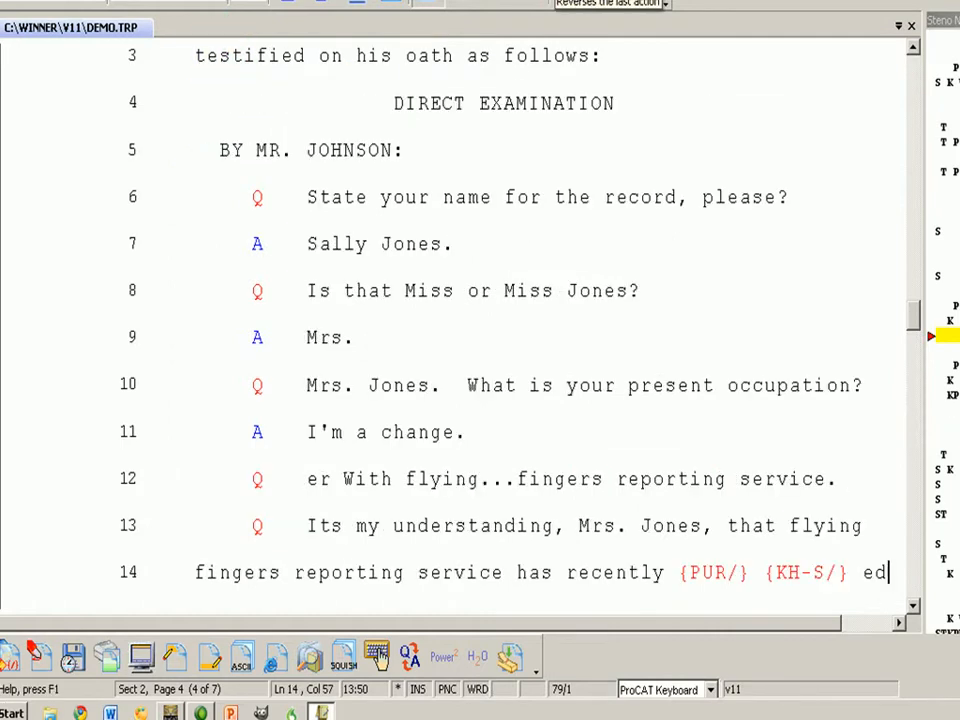
pyautogui.click(455, 285)
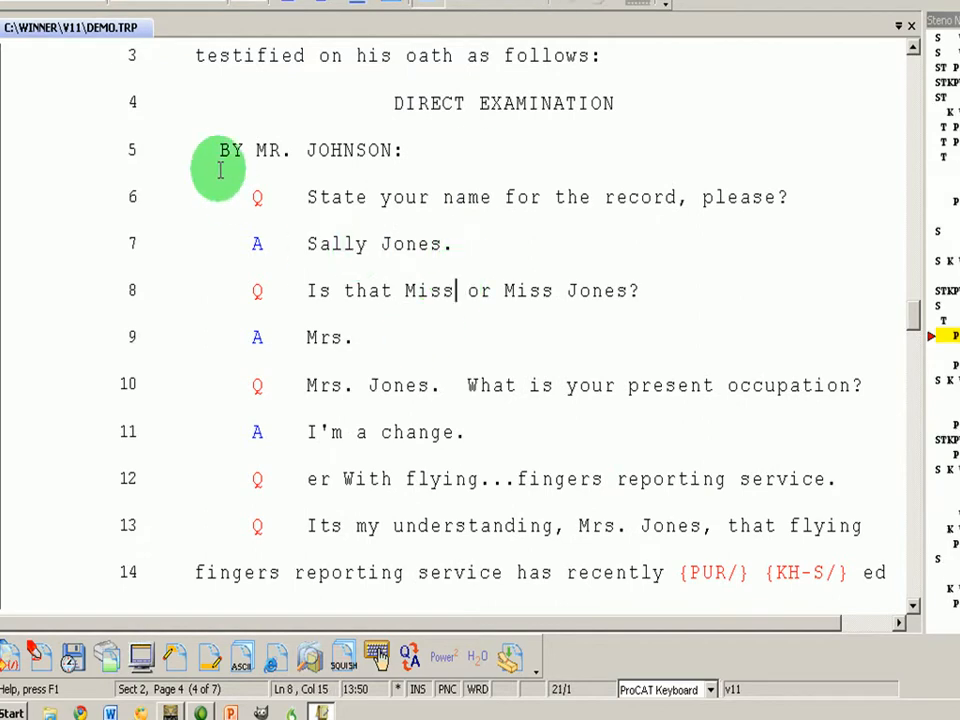
# Uncheck 'Typing replaces selection' and check 'Enable Tracking using color' in Edit preferences
pyautogui.hotkey('alt', 'k')
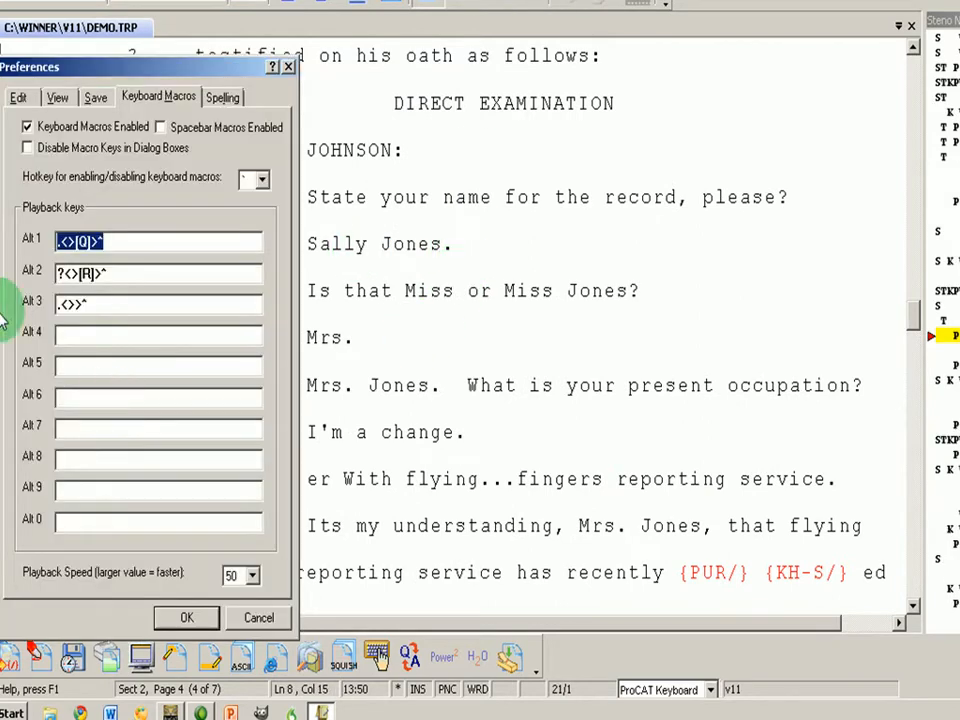
pyautogui.click(18, 97)
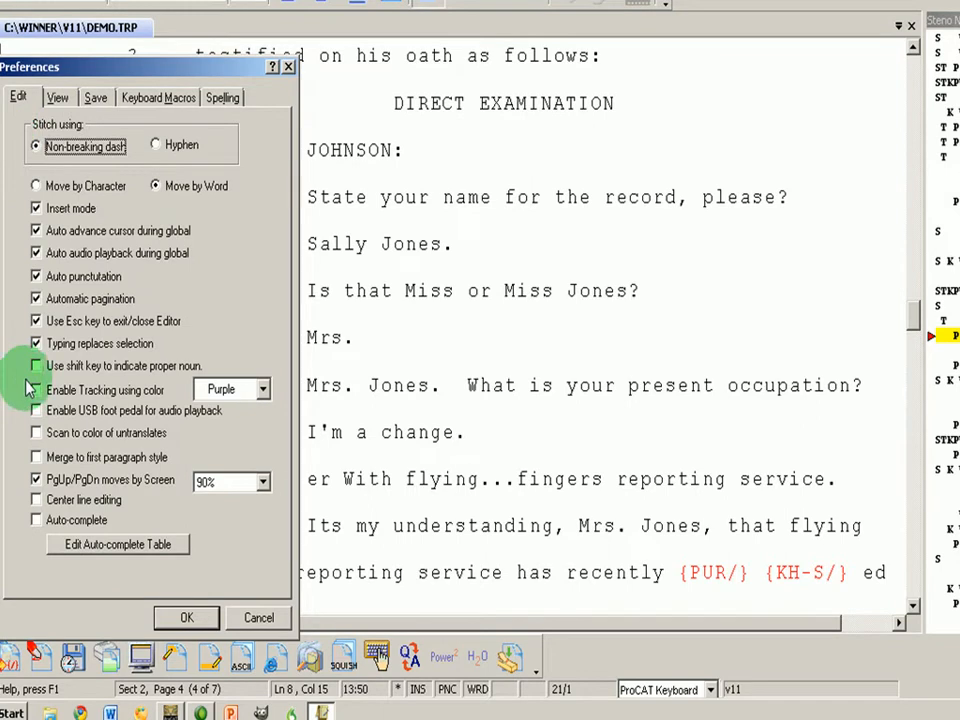
pyautogui.click(36, 343)
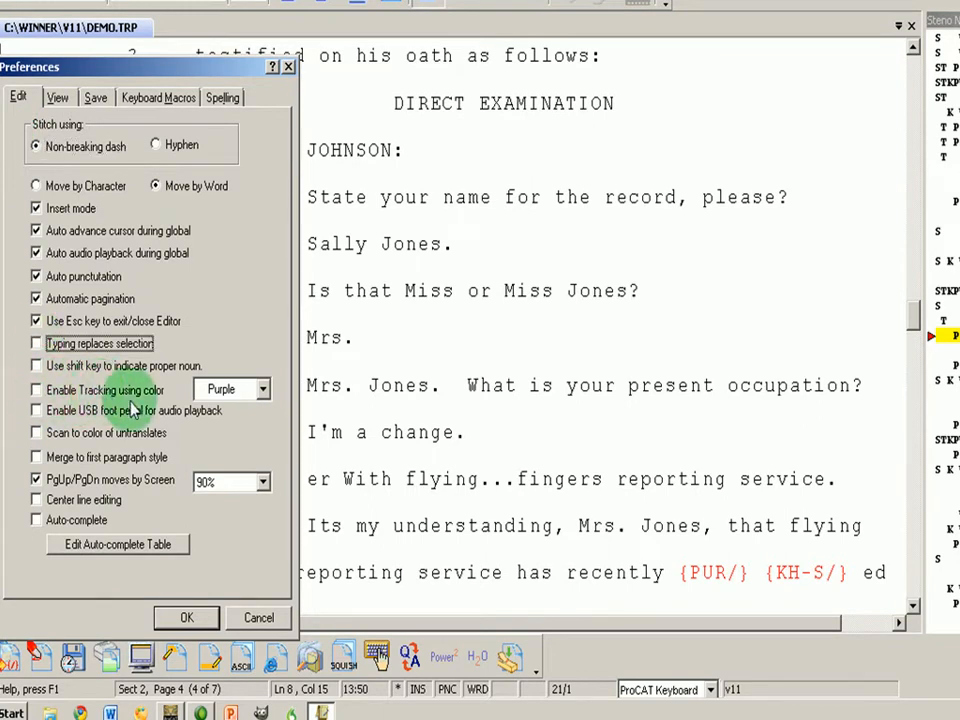
pyautogui.click(36, 390)
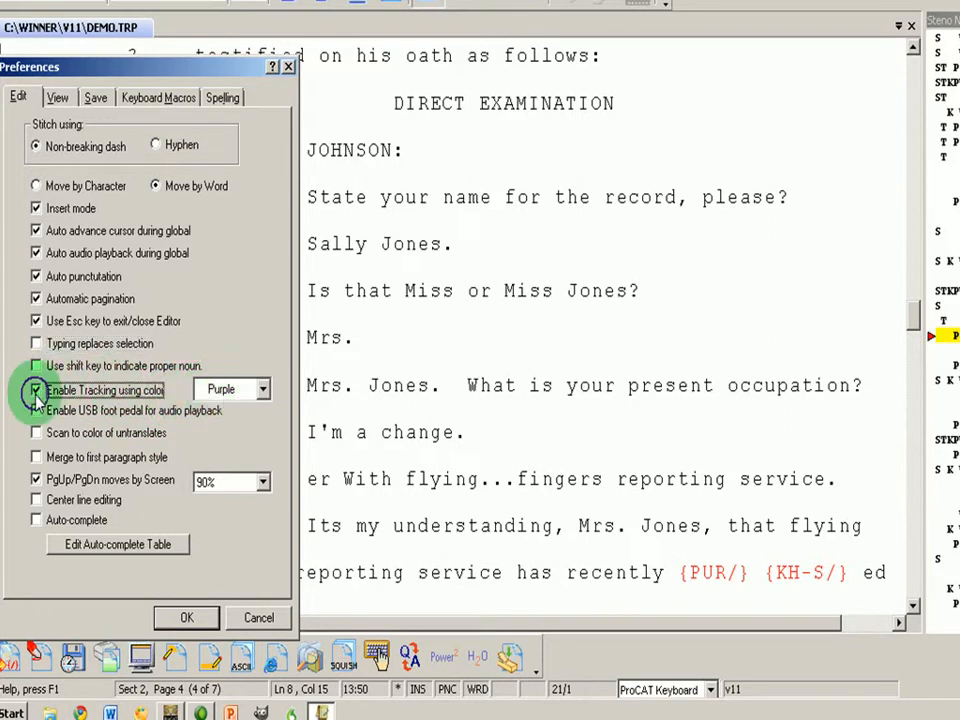
pyautogui.click(187, 620)
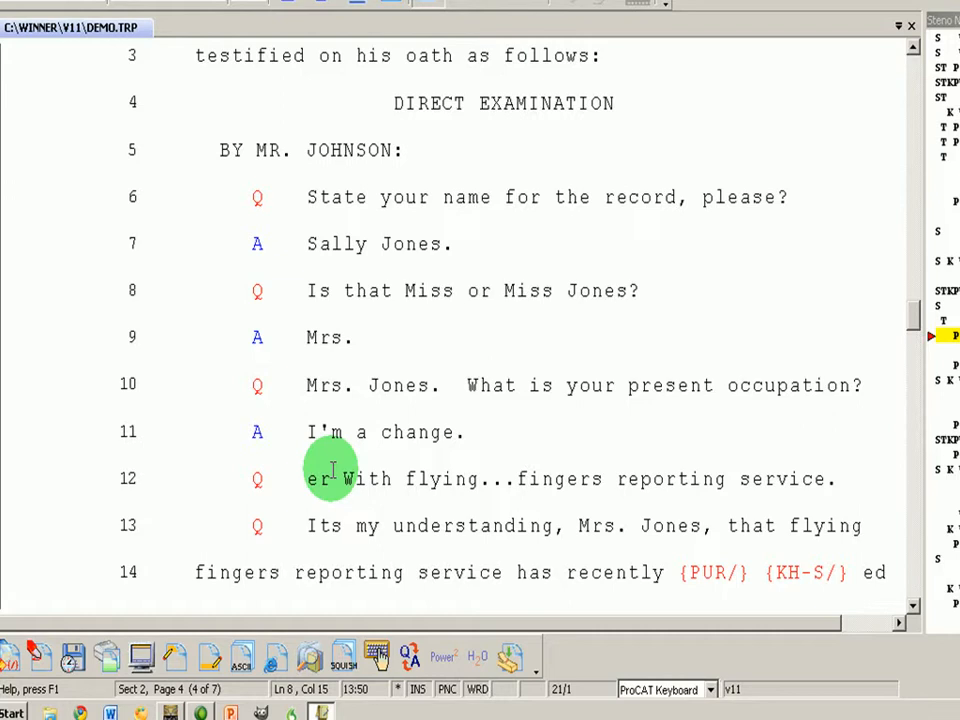
# Change the period after 'Jones' on line 10 back to a comma
pyautogui.press('Down')
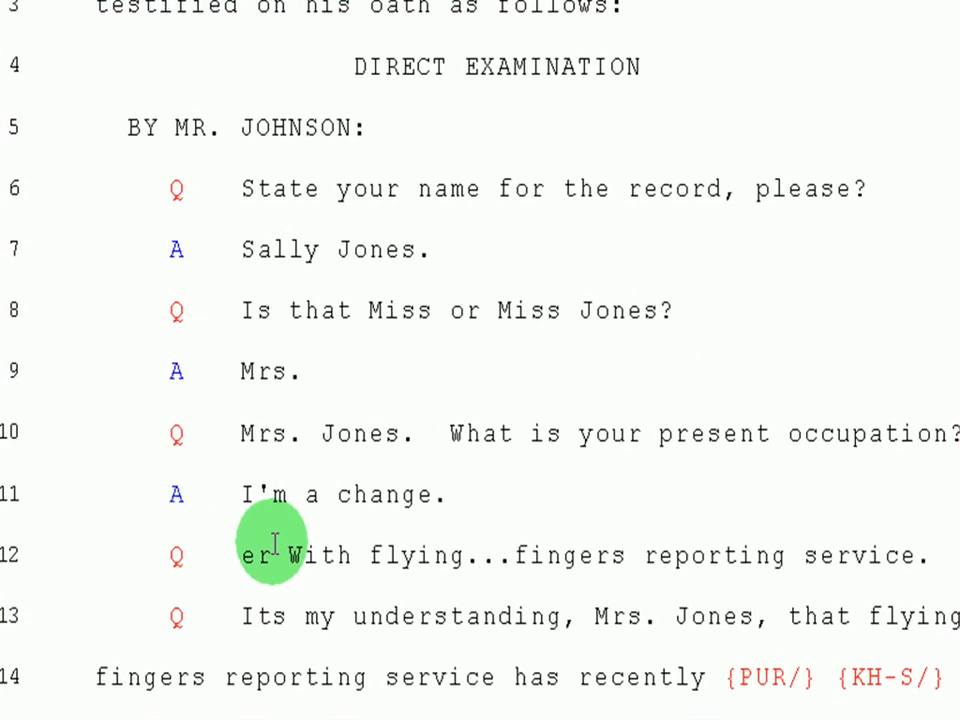
pyautogui.press('Down')
pyautogui.hotkey('ctrl', 'Left')
pyautogui.hotkey('ctrl', 'Right')
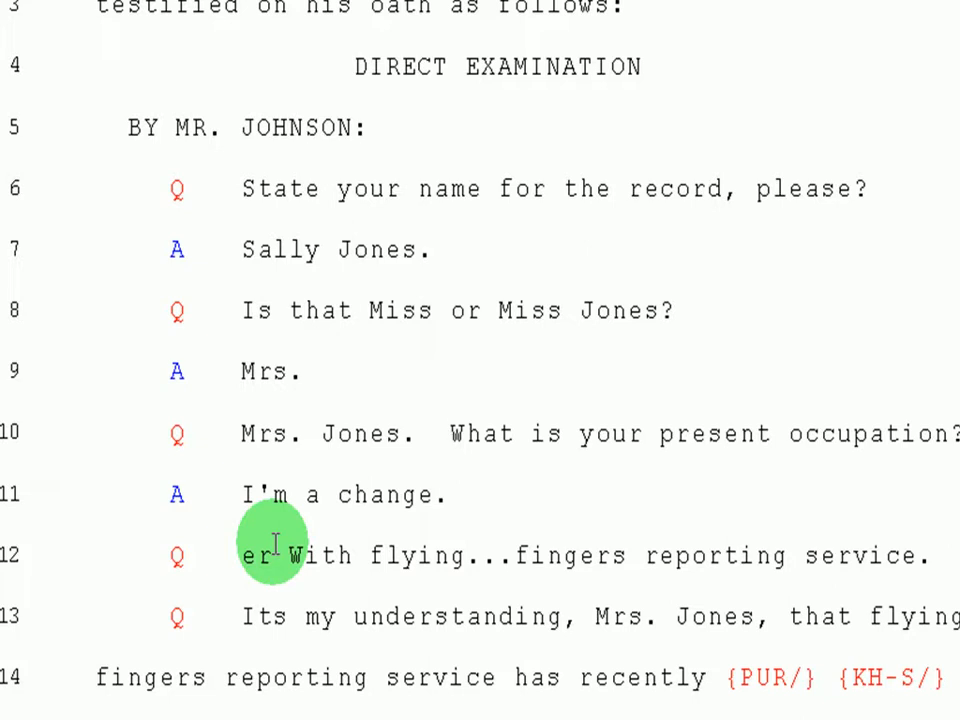
pyautogui.press(',')
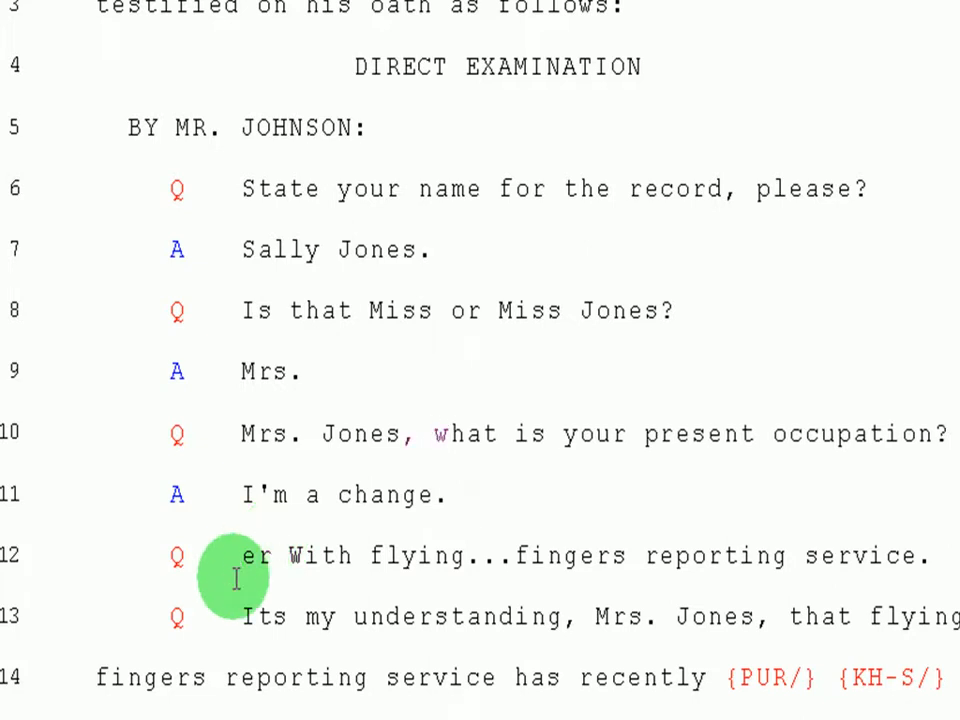
# Global the line 14 untranslate {PUR/} as 'purchased' in the personal dictionary
pyautogui.press('Down')
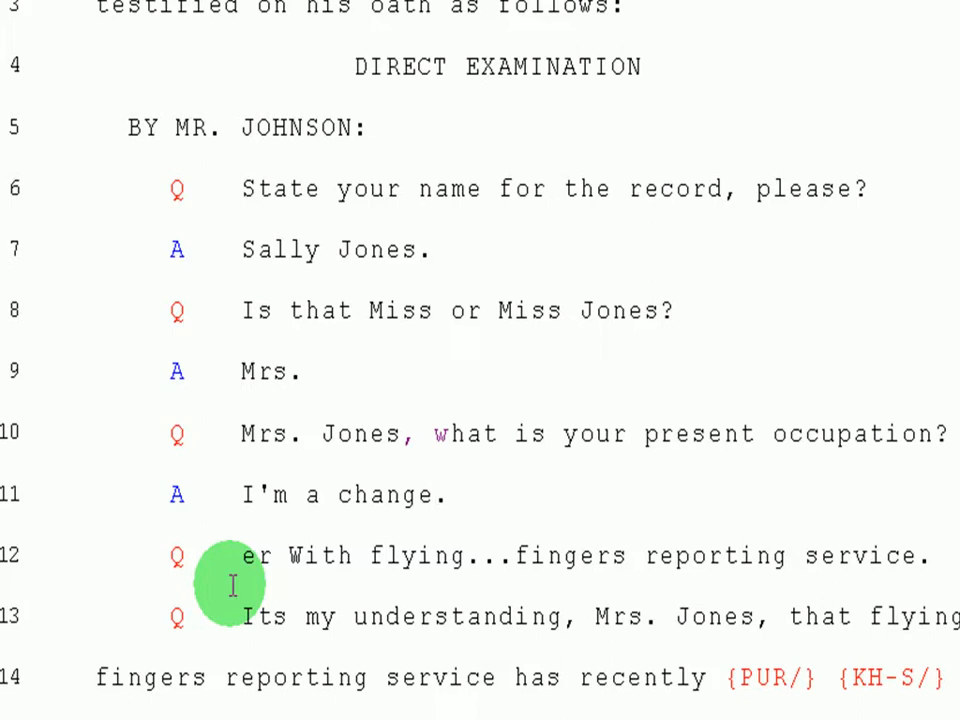
pyautogui.press('Down')
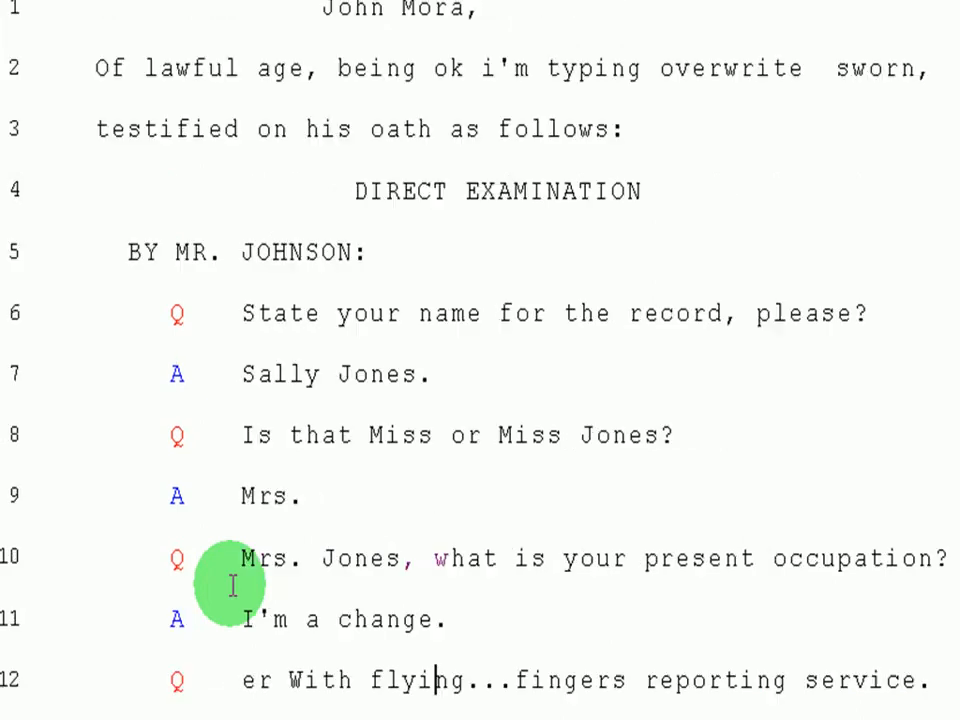
pyautogui.press('Up')
pyautogui.press('Up')
pyautogui.press('Down')
pyautogui.press('Down')
pyautogui.press('Down')
pyautogui.press('Down')
pyautogui.press('Down')
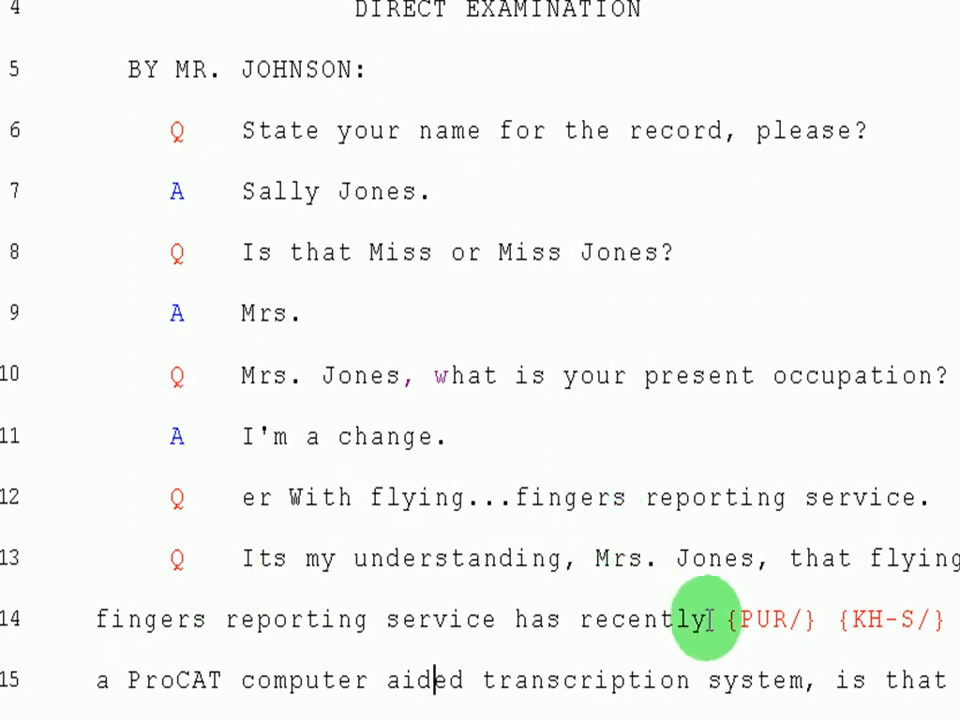
pyautogui.click(722, 619)
pyautogui.doubleClick(726, 618)
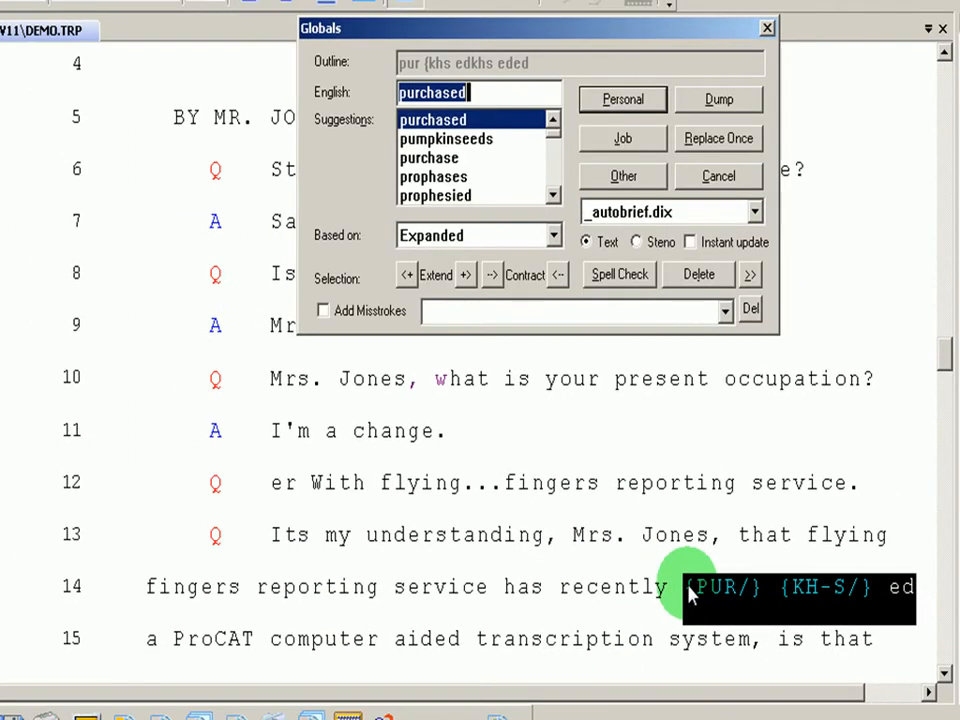
pyautogui.click(600, 100)
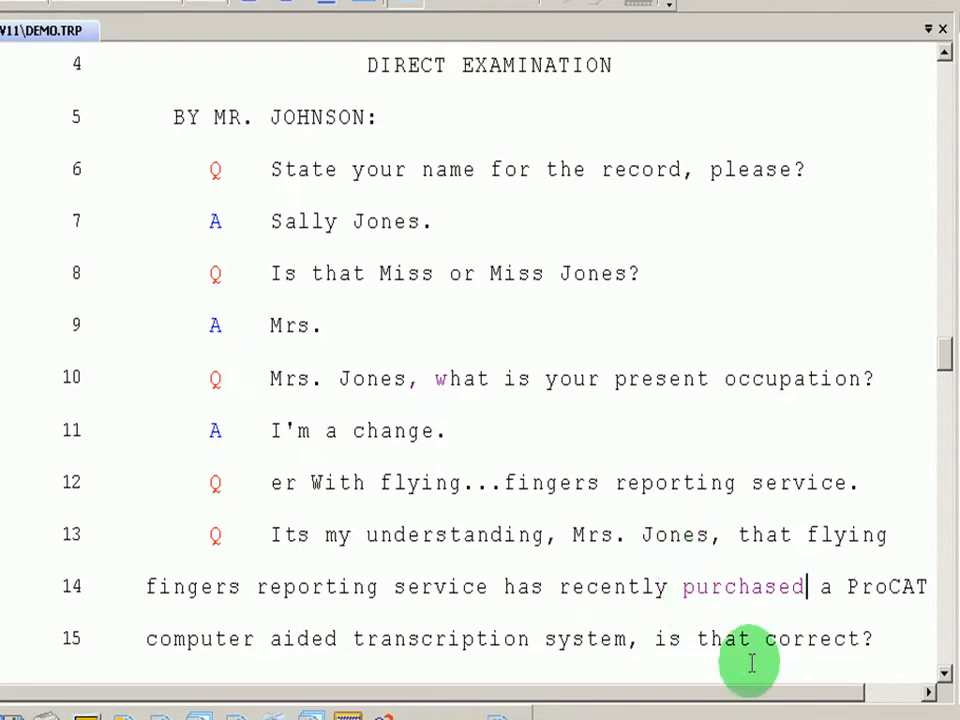
pyautogui.hotkey('alt', 'k')
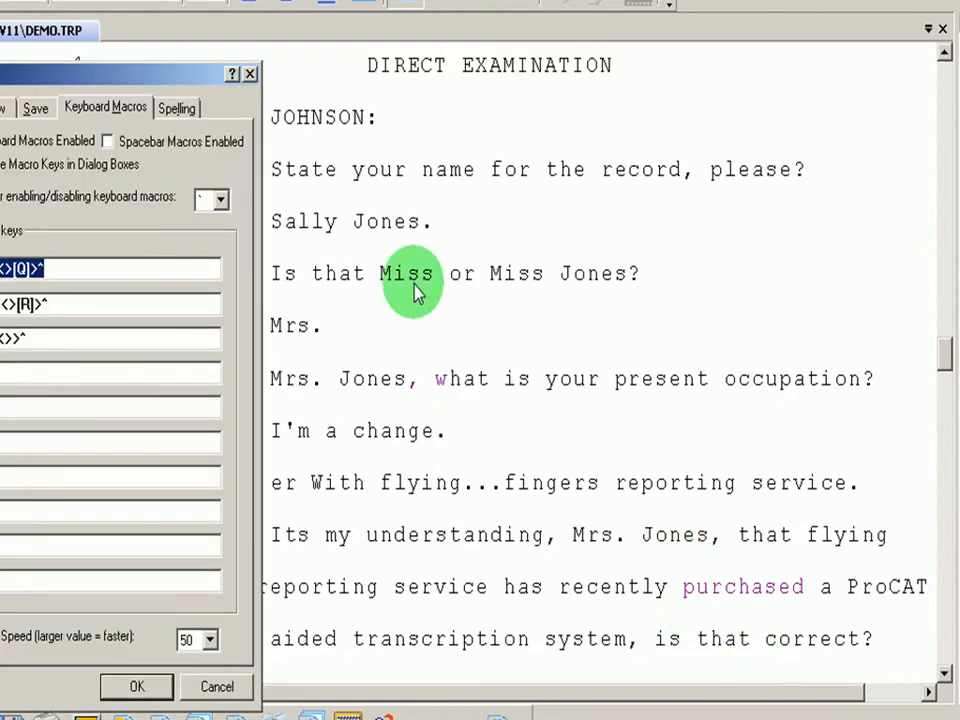
# Turn on 'Scan to color of untranslates', leaving USB foot pedal playback off
pyautogui.click(0, 108)
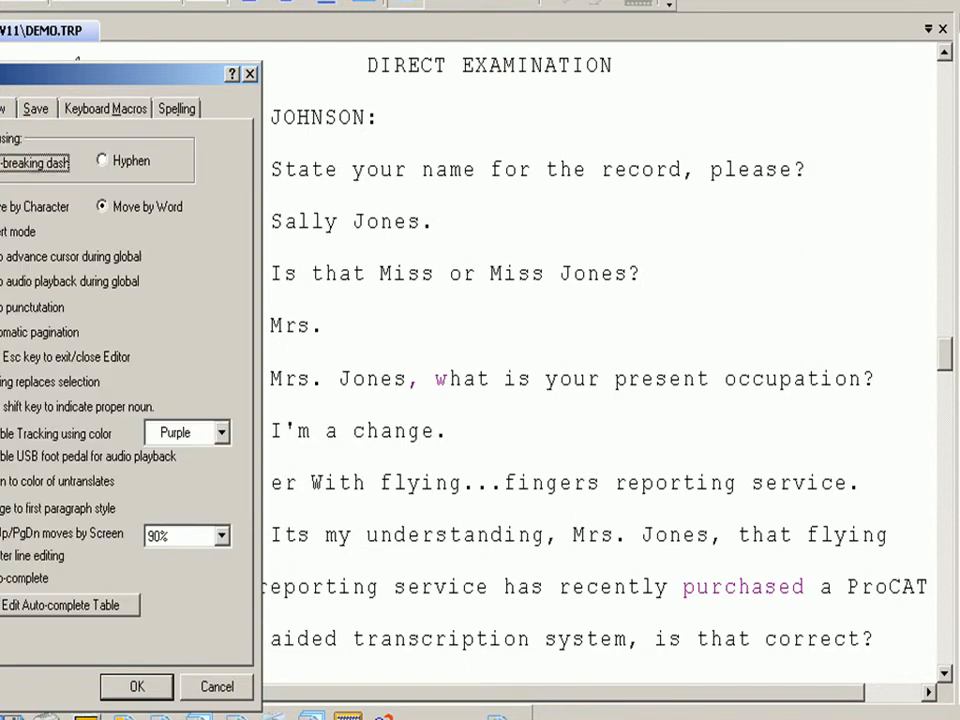
pyautogui.click(57, 456)
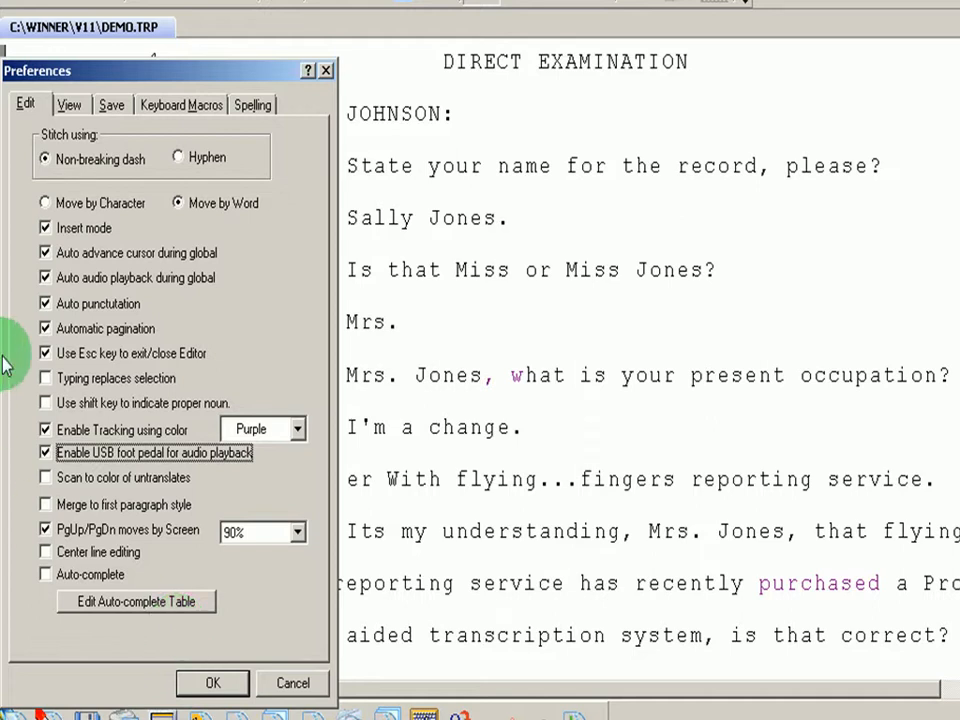
pyautogui.click(46, 453)
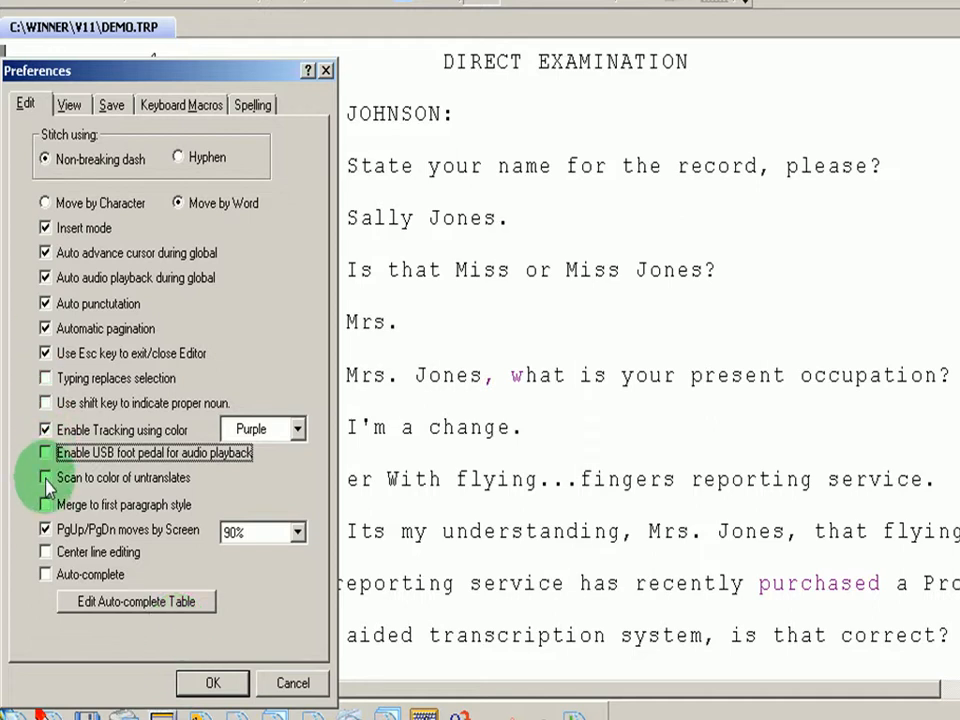
pyautogui.click(46, 479)
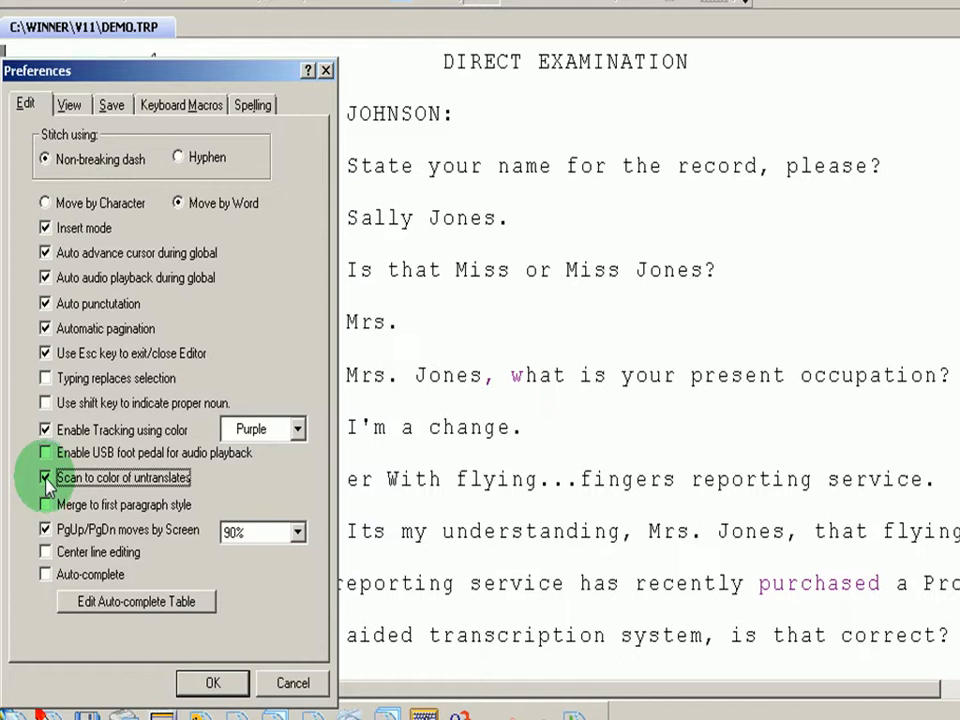
pyautogui.press('Up')
pyautogui.press('Down')
pyautogui.press('Down')
pyautogui.click(213, 682)
# Scan past 'purchased' to the {OP/} untranslate on line 22 and open its global
pyautogui.press('F3')
pyautogui.hotkey('ctrl', 'g')
pyautogui.press('Return')
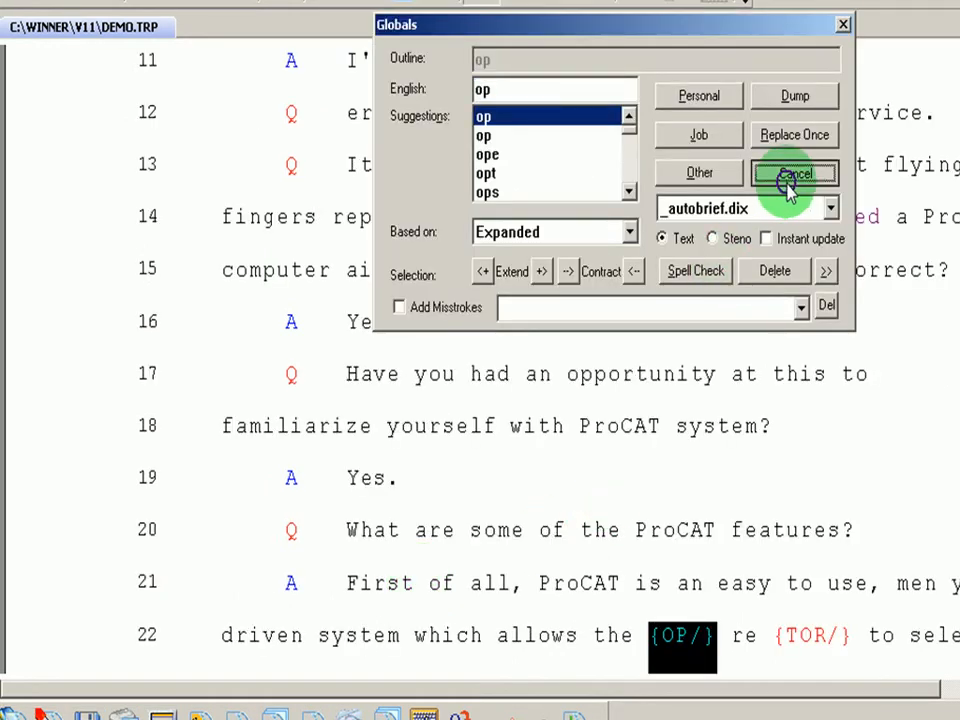
# Without changing the global definition, strip the slash and brace from {OP/} on line 22
pyautogui.click(794, 172)
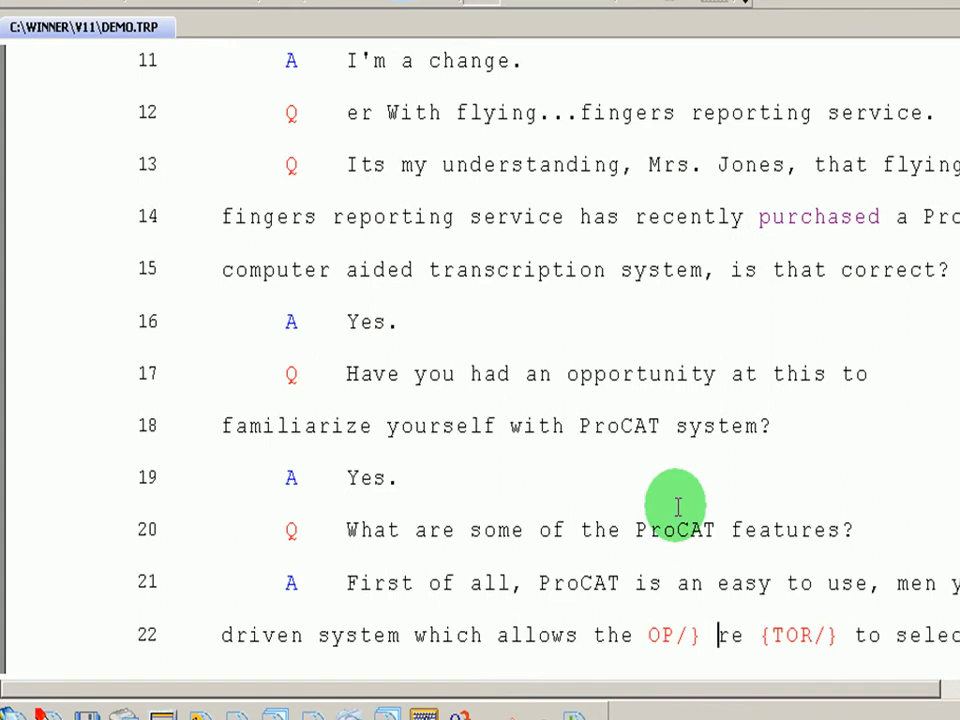
pyautogui.hotkey('ctrl', 'Left')
pyautogui.press('Right')
pyautogui.write('=')
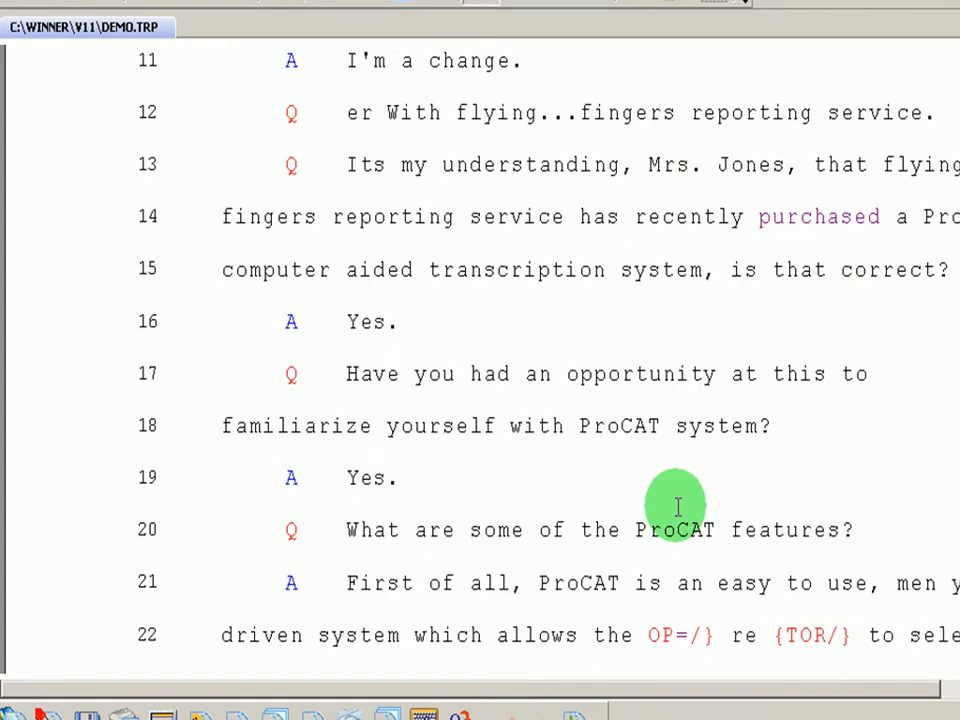
pyautogui.press('Delete')
pyautogui.press('BackSpace')
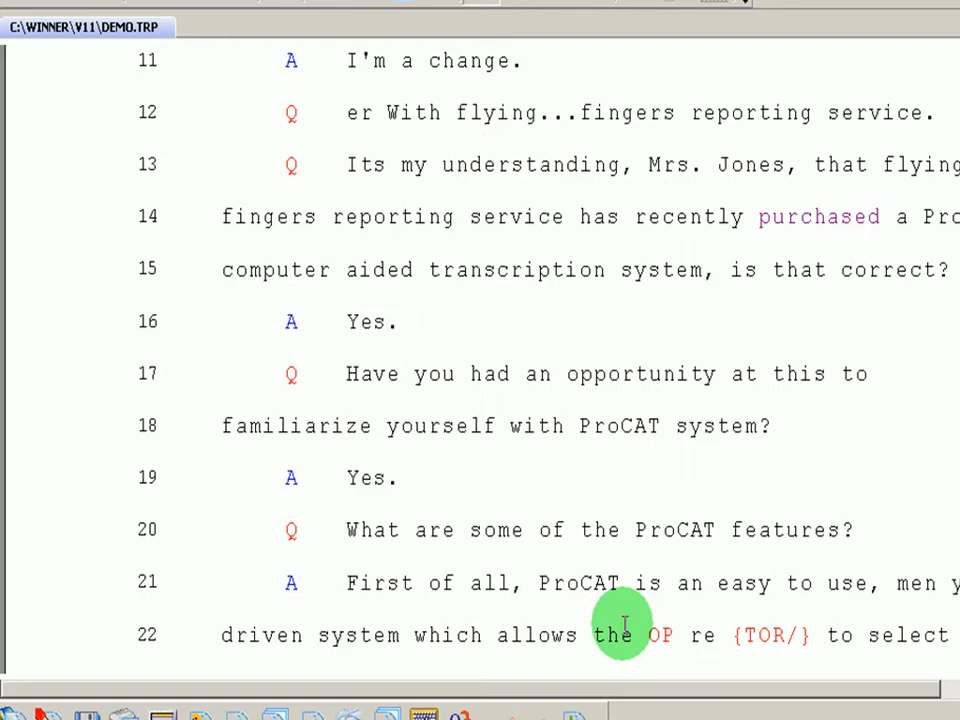
pyautogui.hotkey('alt', 'p')
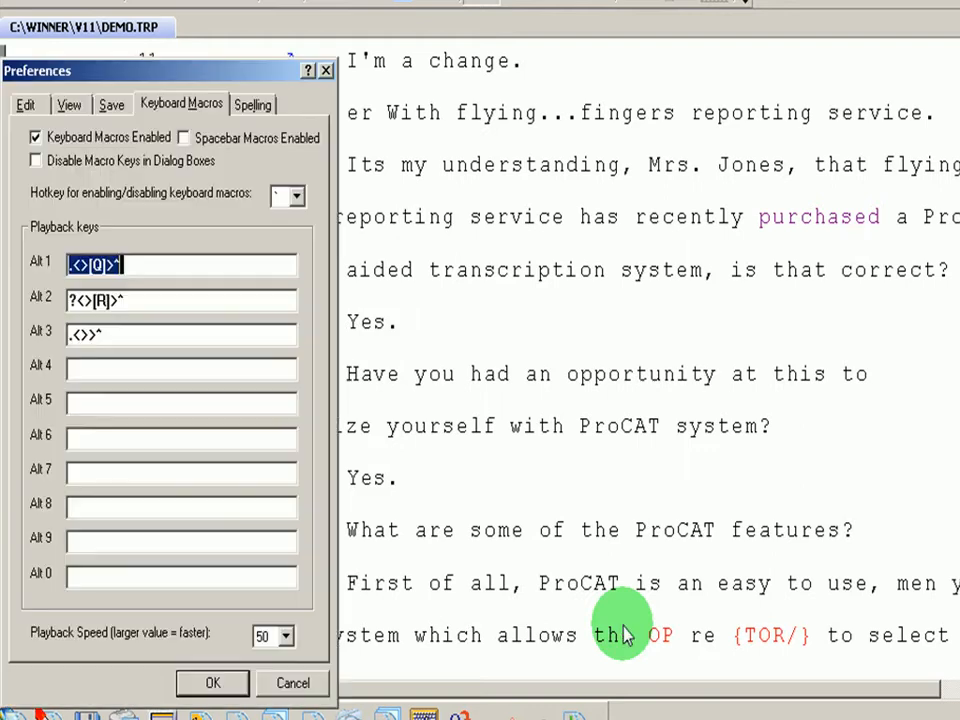
# Turn on 'Merge to first paragraph style' in the Edit preferences and apply it
pyautogui.click(26, 103)
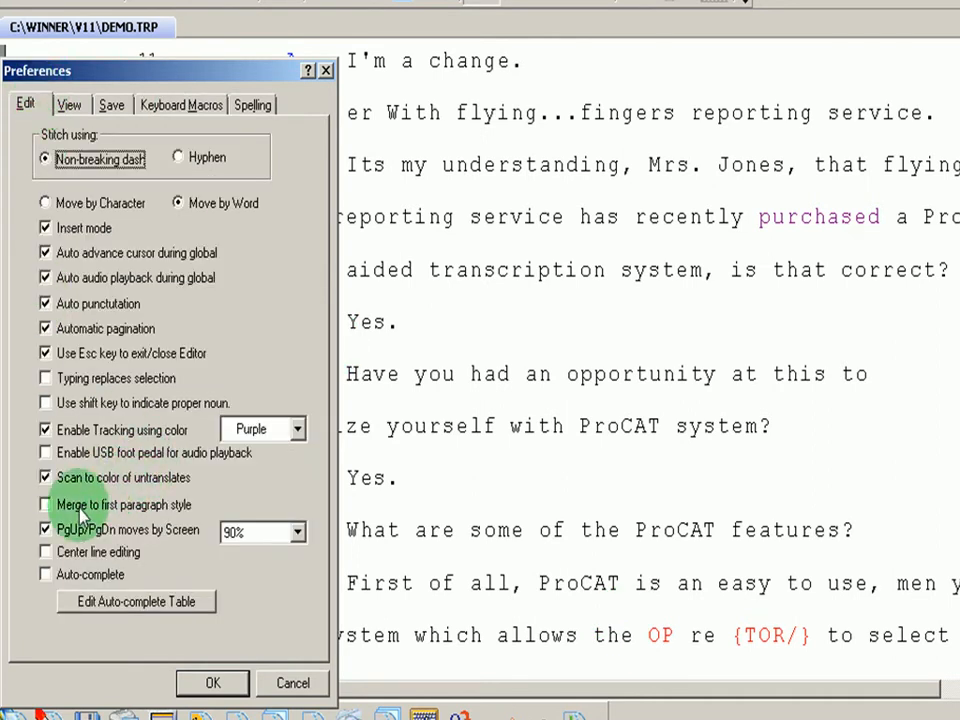
pyautogui.click(46, 506)
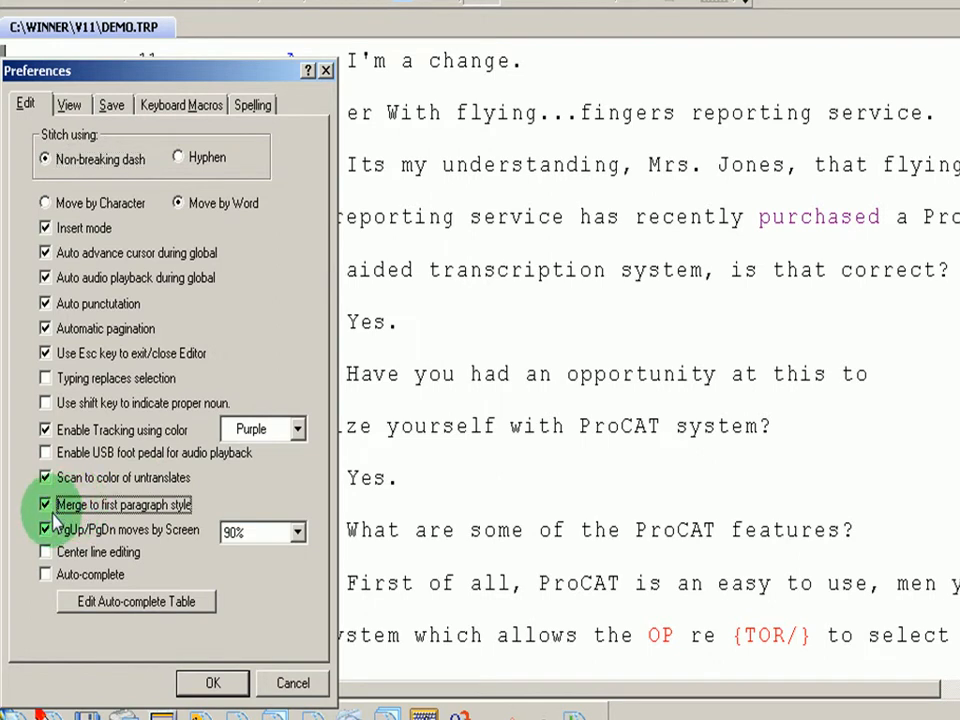
pyautogui.click(202, 682)
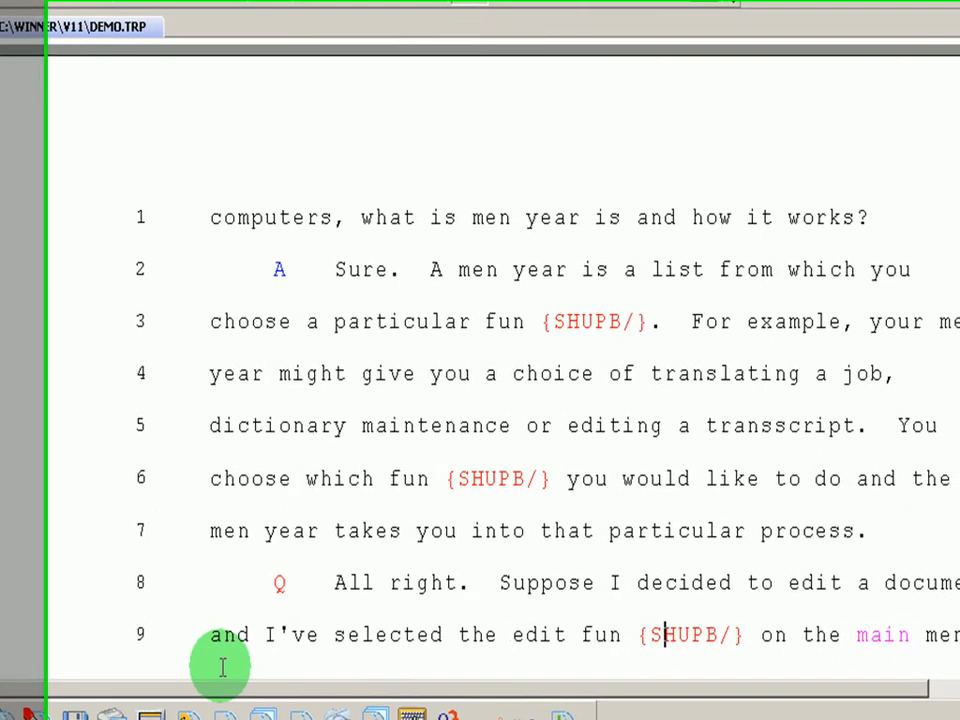
# Change the answer paragraph on line 2 from the A style to the quoted style
pyautogui.click(207, 220)
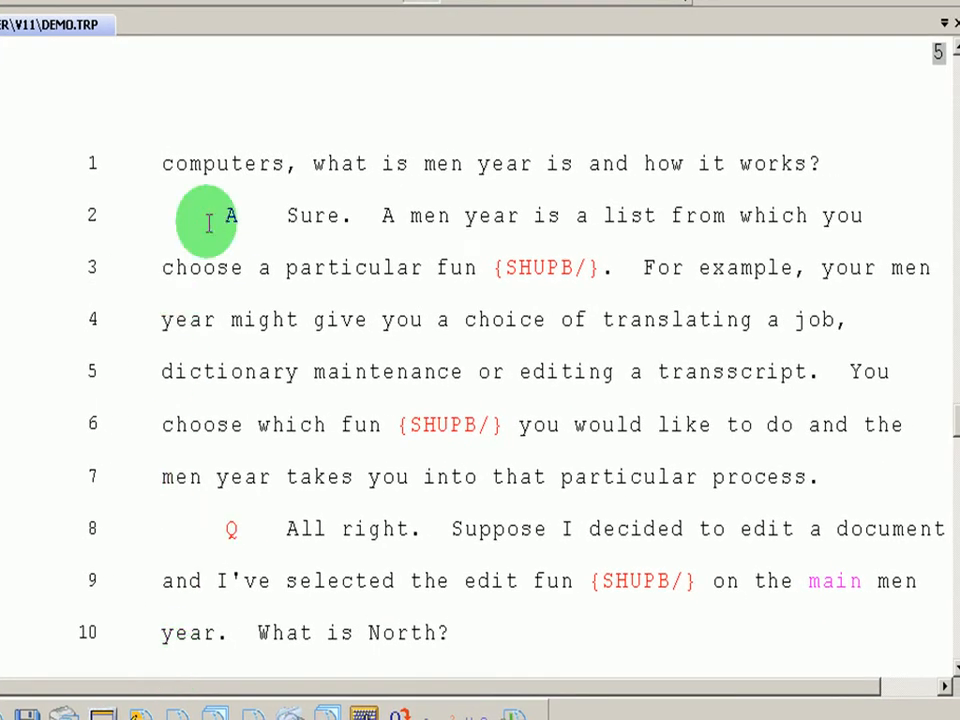
pyautogui.click(208, 222)
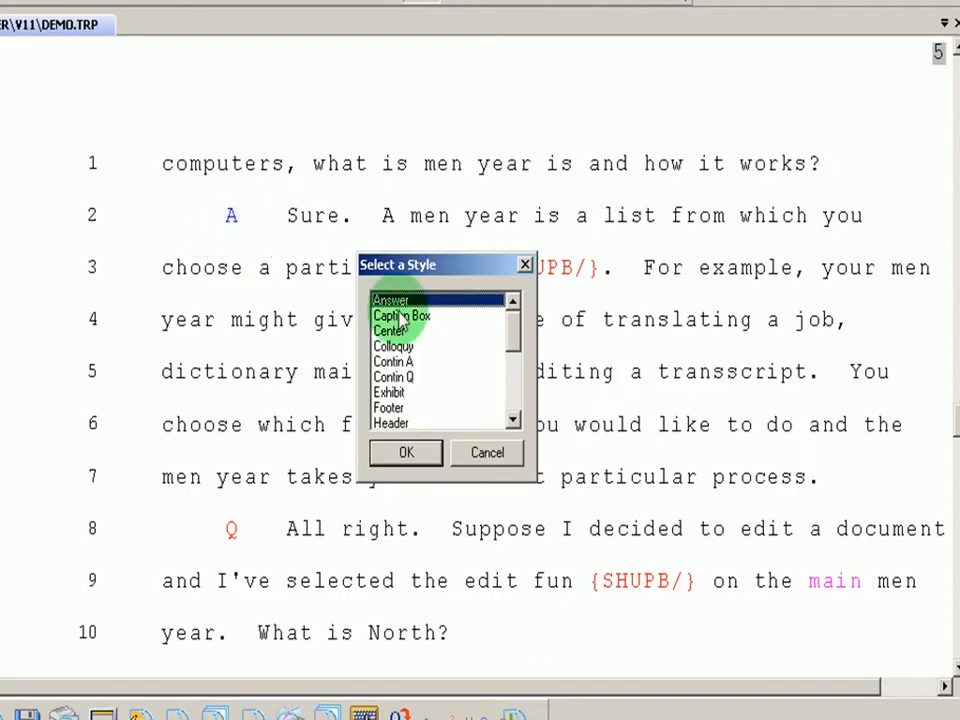
pyautogui.moveTo(514, 326); pyautogui.dragTo(514, 392)
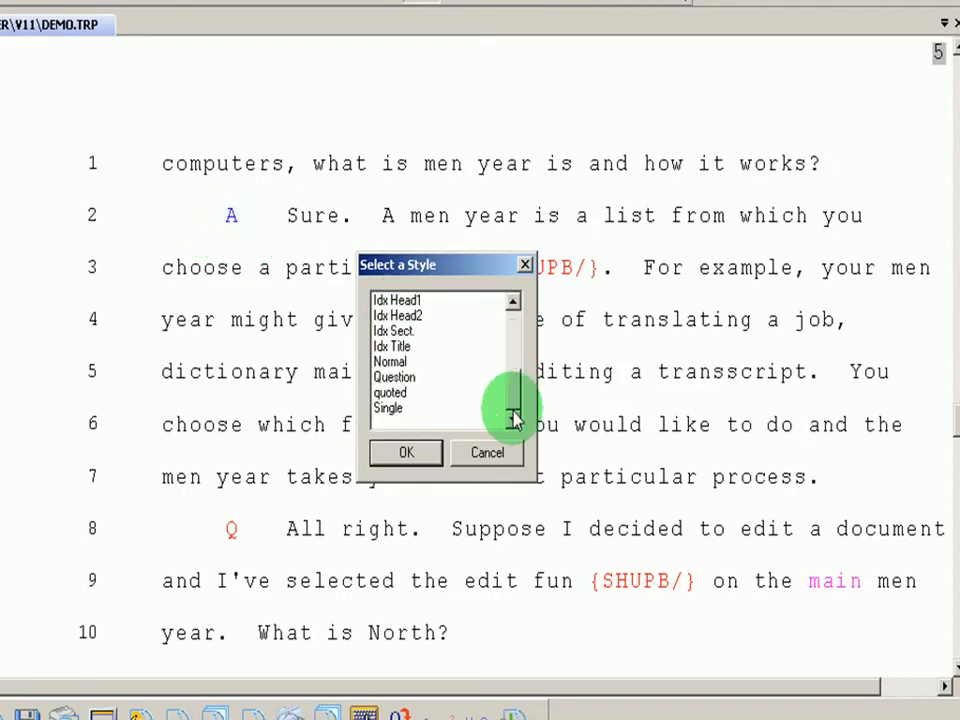
pyautogui.click(390, 392)
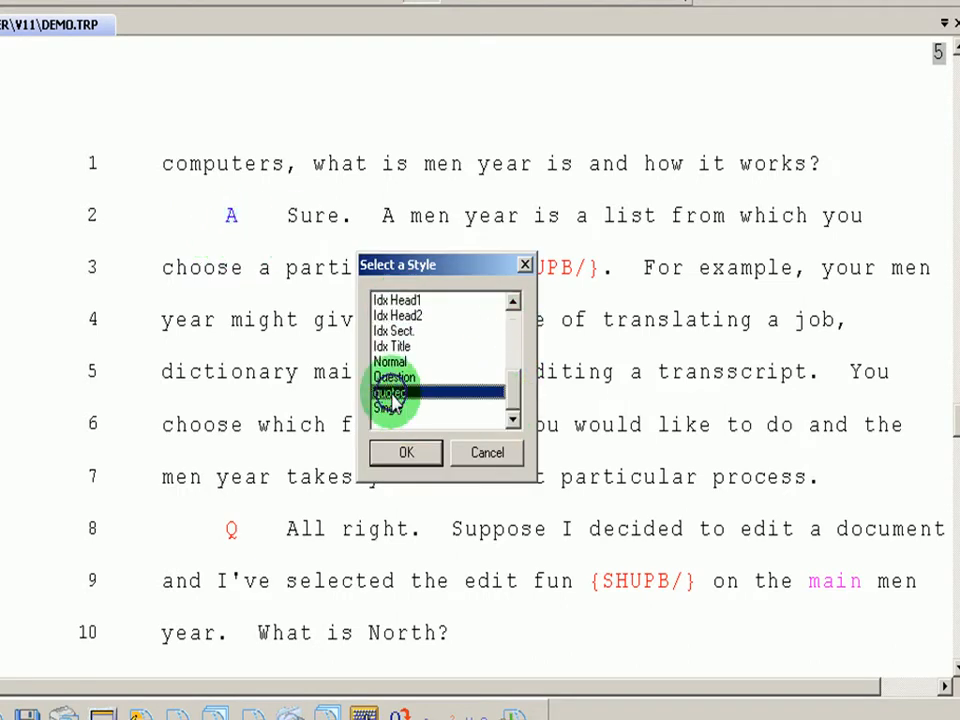
pyautogui.click(388, 459)
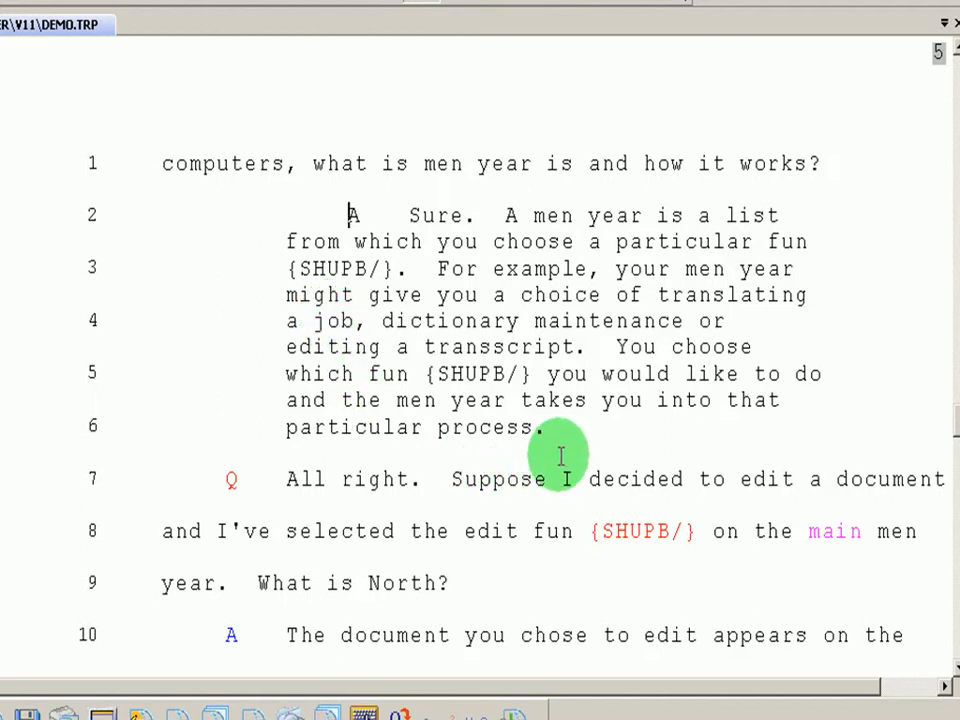
# Toggle formatting marks on and off to inspect the paragraph mark ending line 6
pyautogui.click(233, 482)
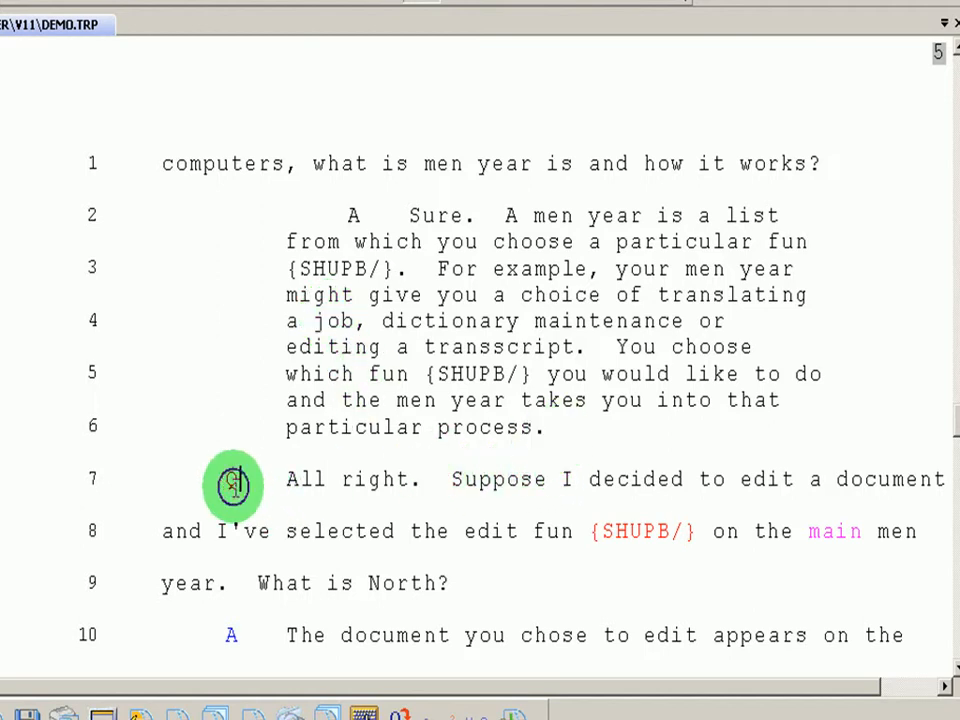
pyautogui.click(592, 2)
pyautogui.click(558, 427)
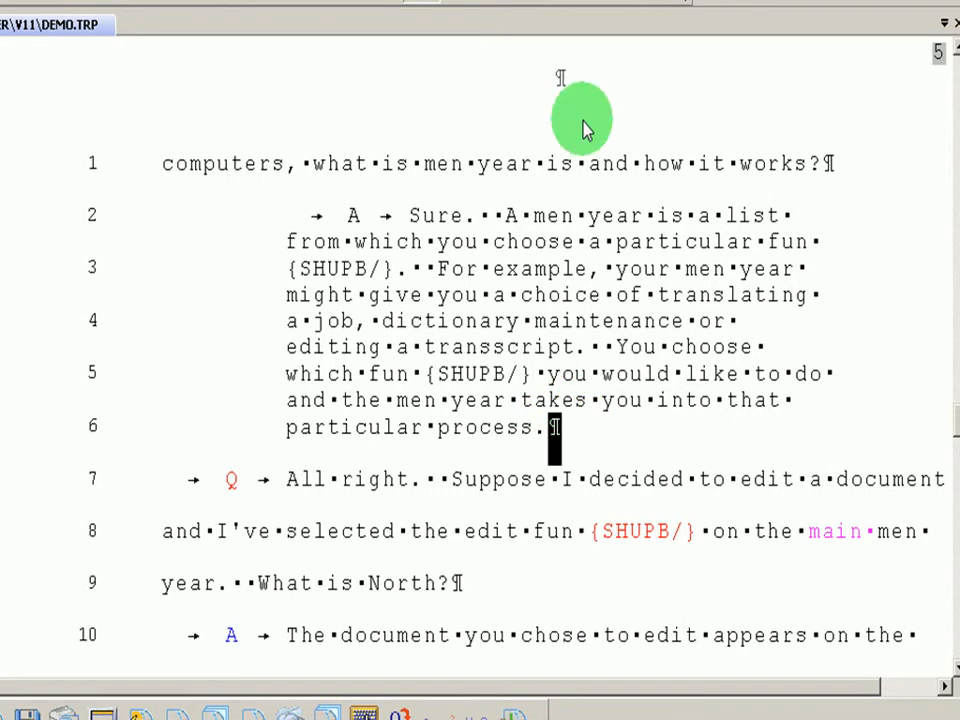
pyautogui.click(592, 2)
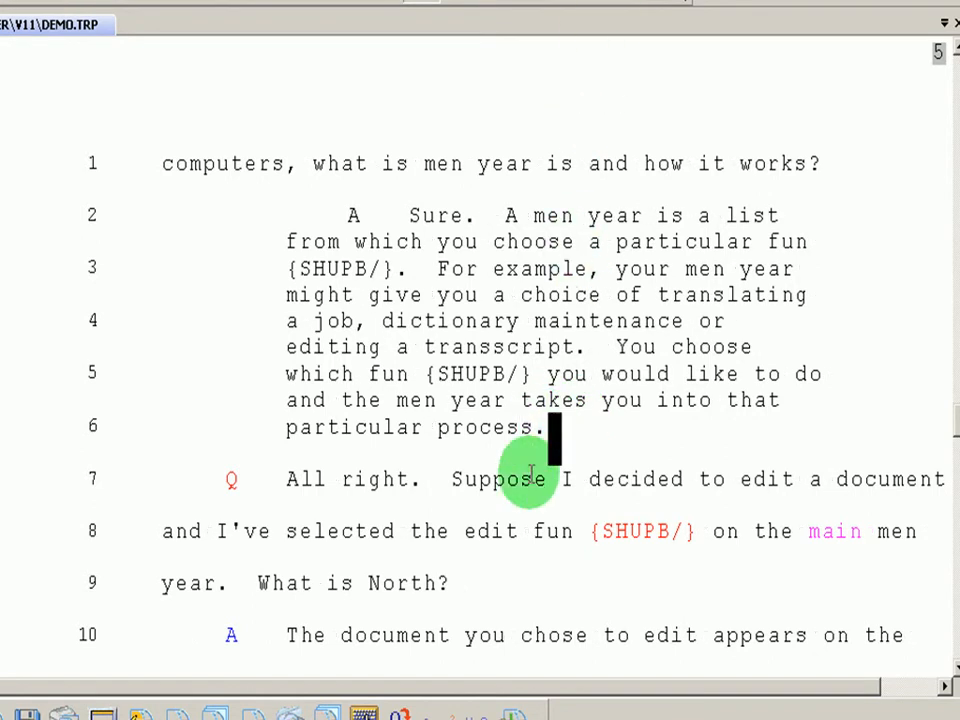
# Join the Q paragraph 'All right… North?' onto the end of 'process.' on line 6
pyautogui.click(520, 505)
pyautogui.click(229, 484)
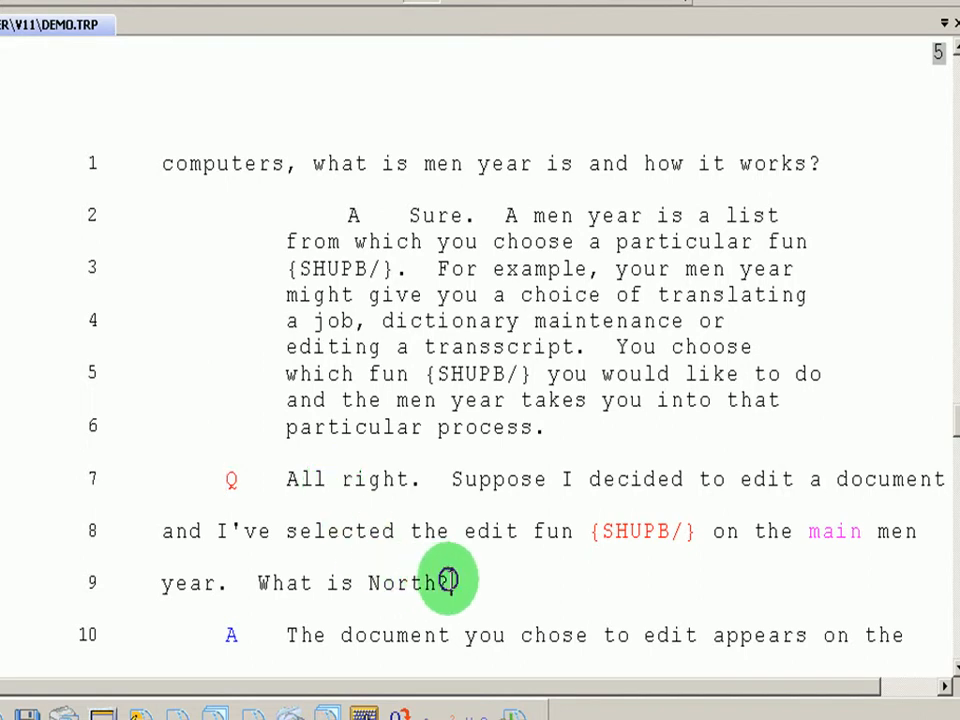
pyautogui.moveTo(446, 580); pyautogui.dragTo(236, 482)
pyautogui.click(370, 398)
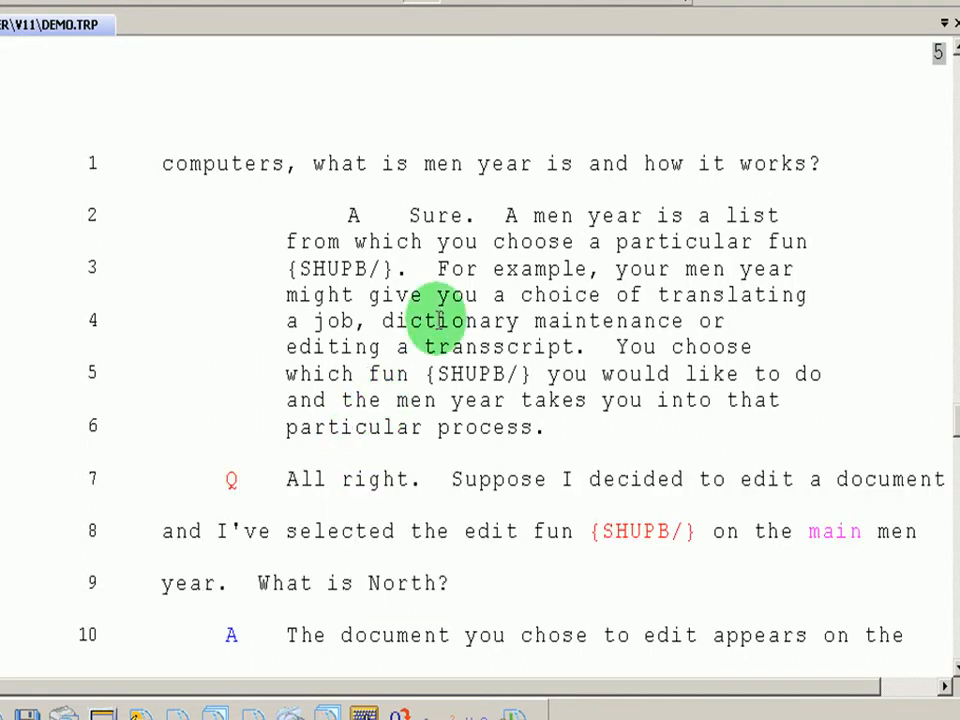
pyautogui.moveTo(548, 400); pyautogui.dragTo(452, 300)
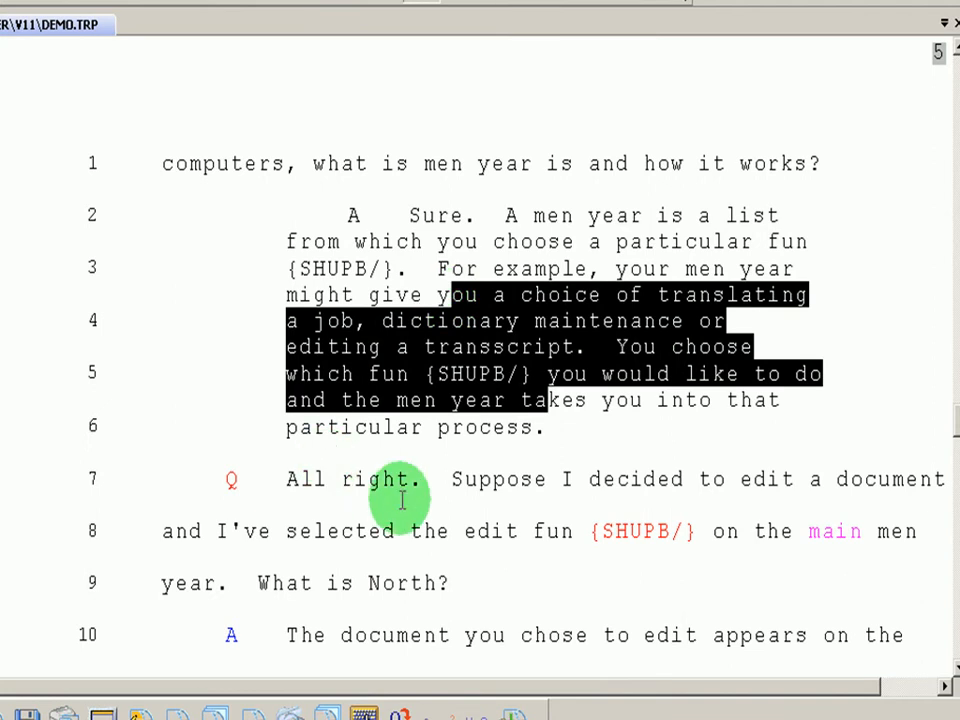
pyautogui.click(447, 480)
pyautogui.click(564, 424)
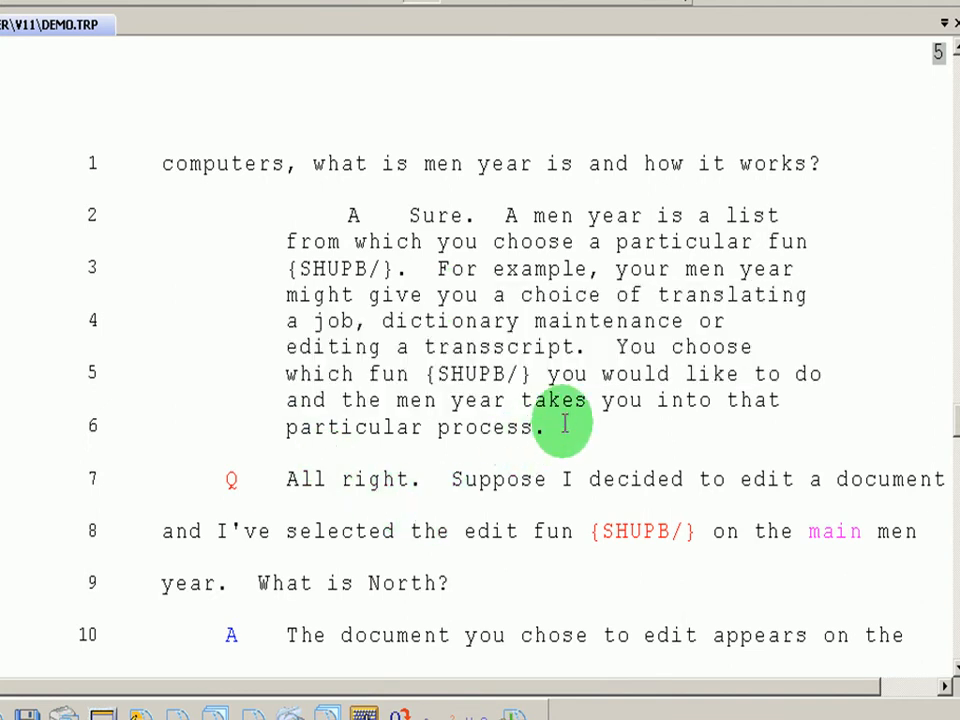
pyautogui.press('Delete')
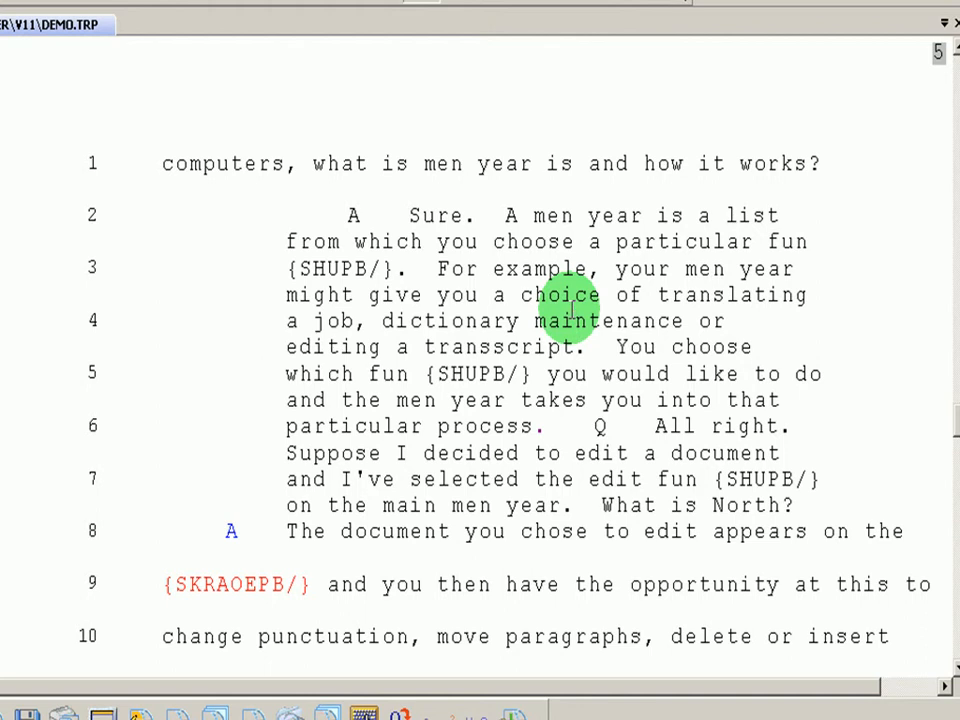
# Uncheck 'Merge to first paragraph style' in the Edit preferences and confirm
pyautogui.hotkey('ctrl', 'k')
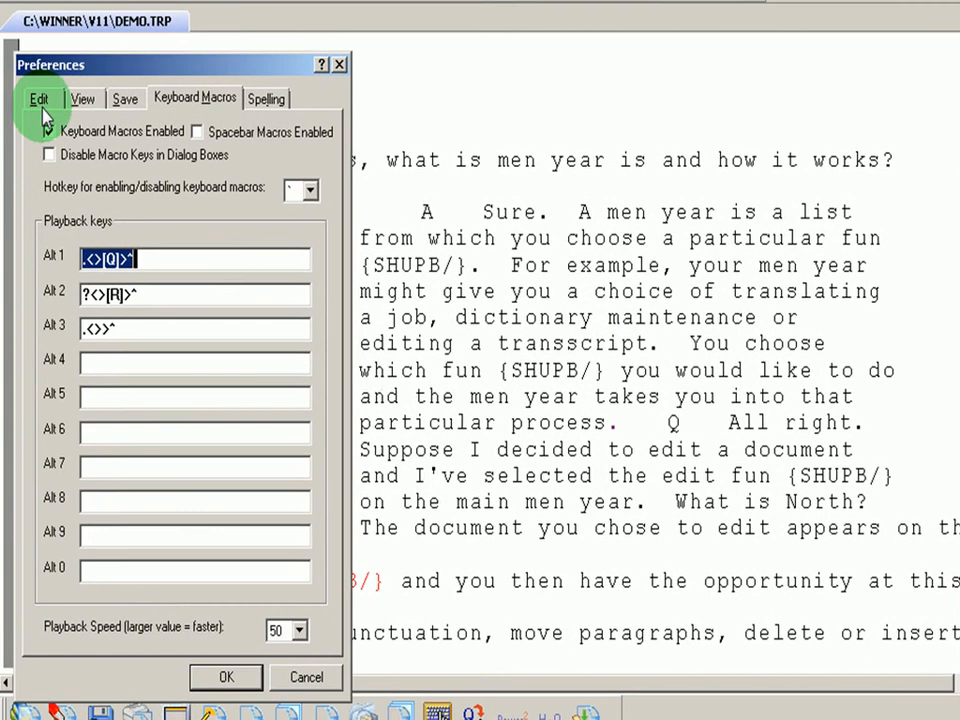
pyautogui.click(40, 102)
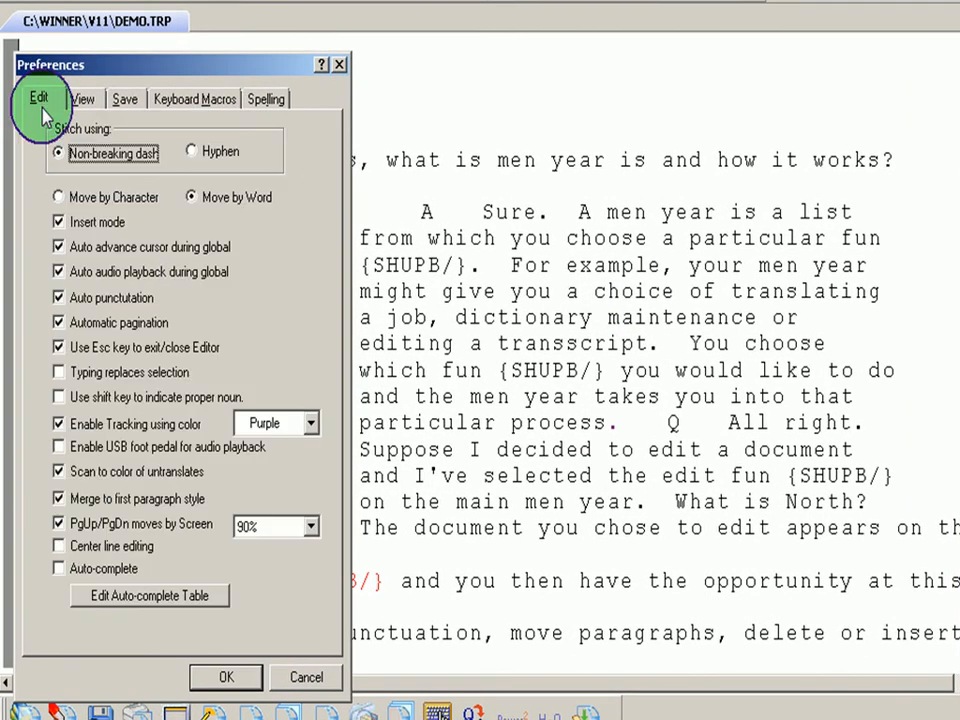
pyautogui.click(59, 498)
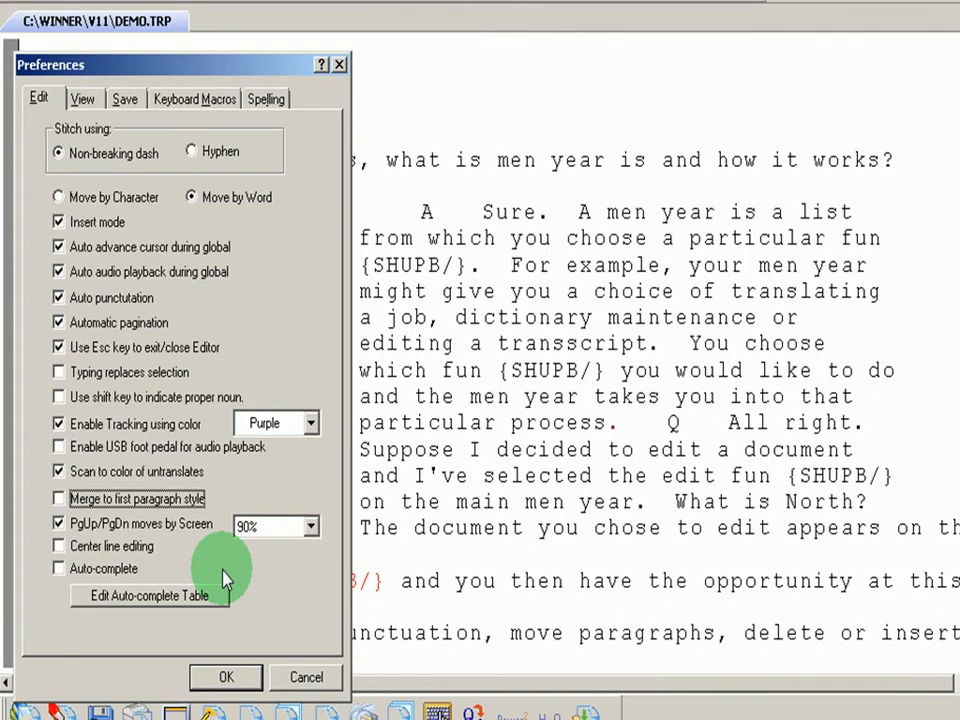
pyautogui.click(226, 677)
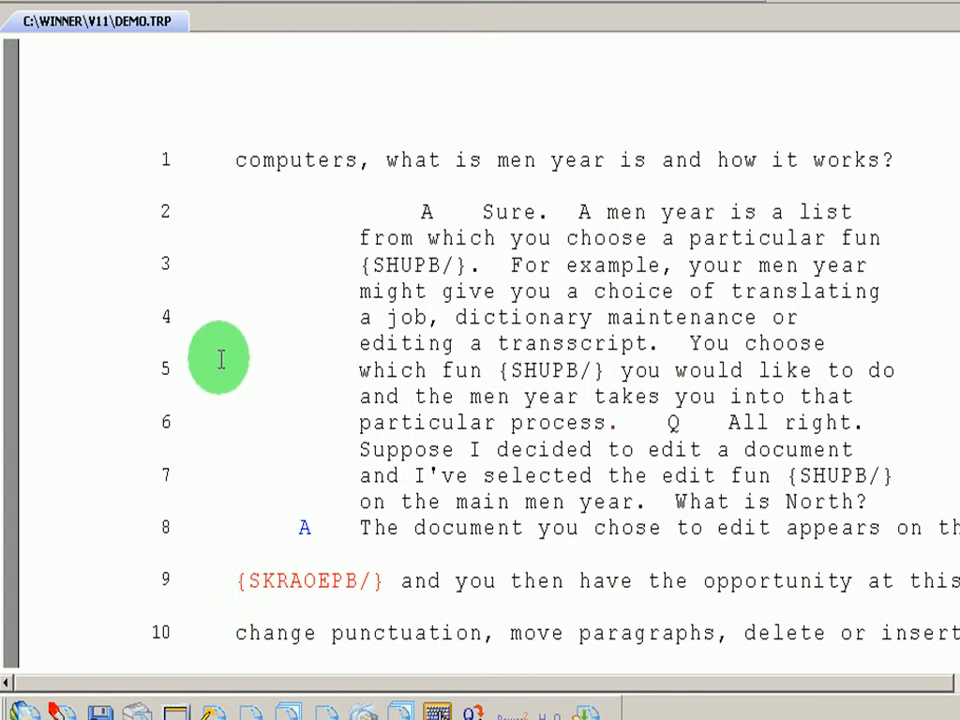
# Move down past the merged 'Suppose' text to the 'What is a global replace?' answer
pyautogui.press('Down')
pyautogui.doubleClick(218, 309)
pyautogui.press('Down')
pyautogui.press('Down')
pyautogui.press('Down')
pyautogui.press('Down')
pyautogui.press('Down')
pyautogui.press('Down')
pyautogui.press('Down')
pyautogui.press('Down')
pyautogui.press('Down')
pyautogui.press('Down')
pyautogui.press('Down')
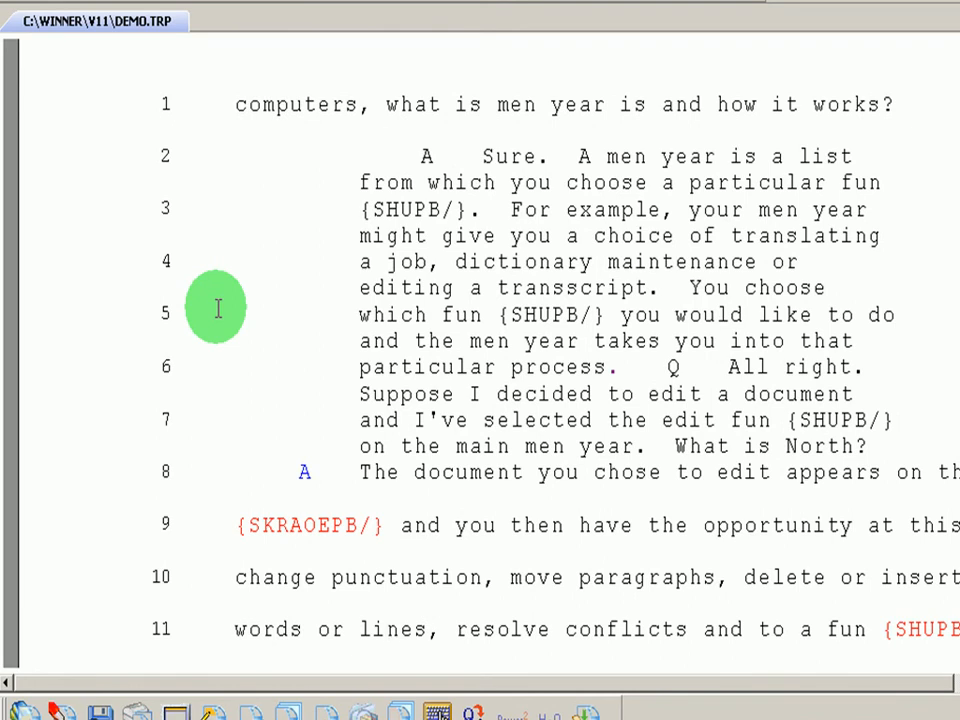
pyautogui.press('pagedown')
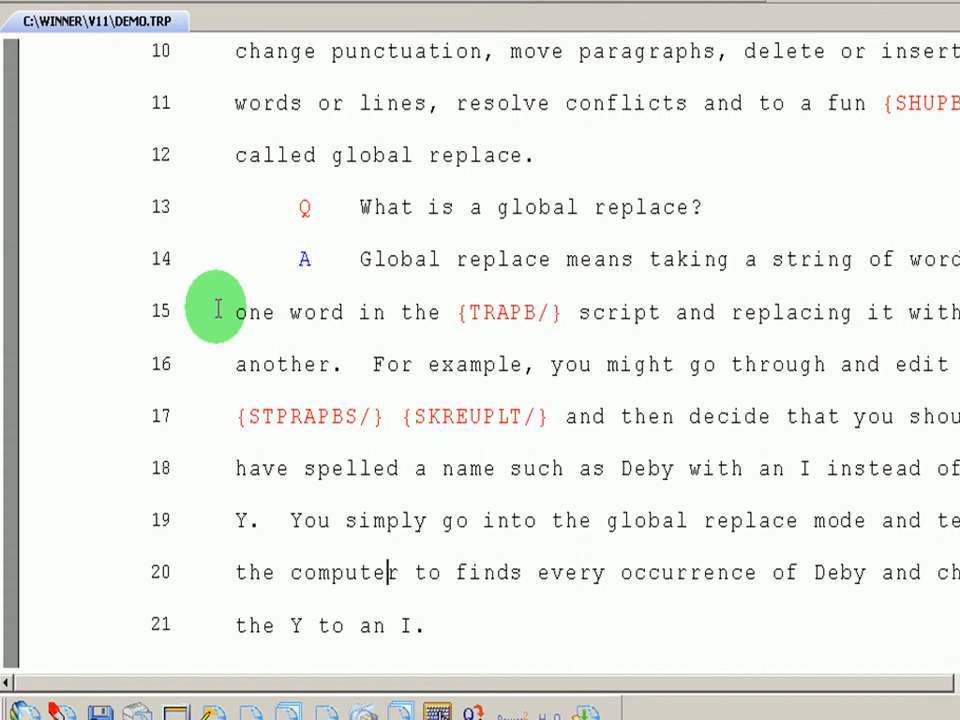
pyautogui.hotkey('alt', 'p')
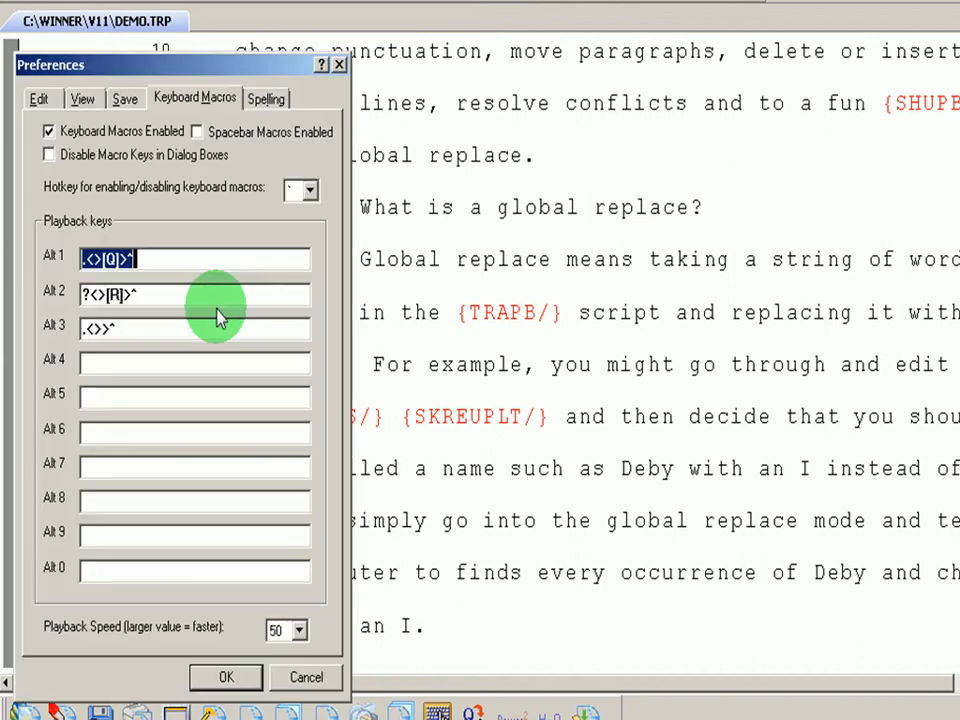
# Check 'Center line editing' in the Edit preferences and confirm with OK
pyautogui.click(38, 96)
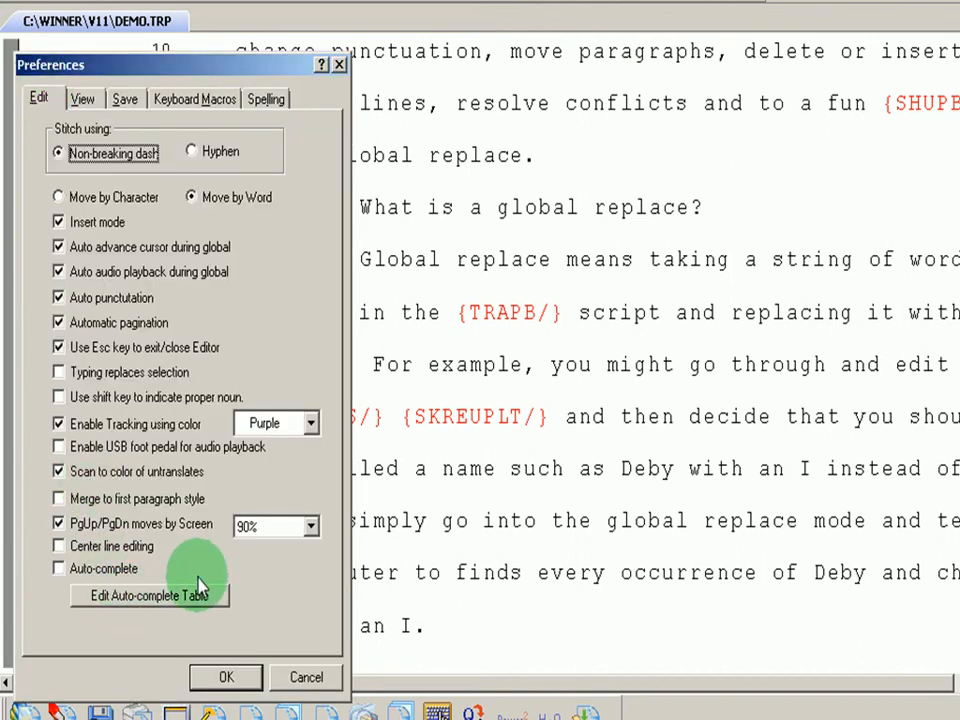
pyautogui.click(62, 548)
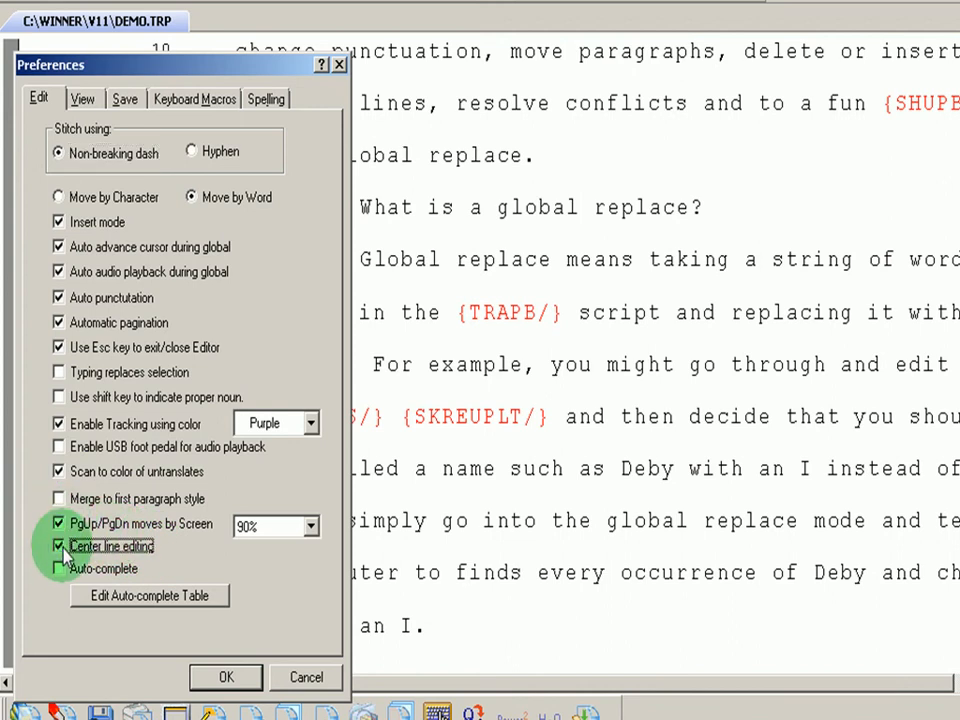
pyautogui.click(221, 678)
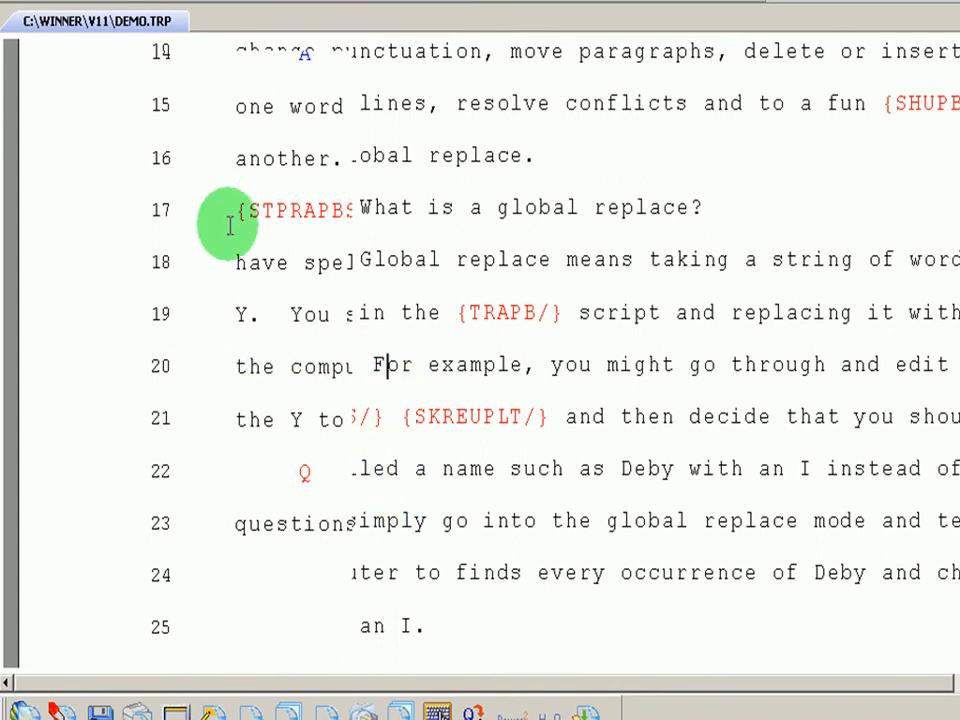
# Move down toward line 24, then back up through the transcript to the indented answer
pyautogui.press('Down')
pyautogui.press('Down')
pyautogui.press('Down')
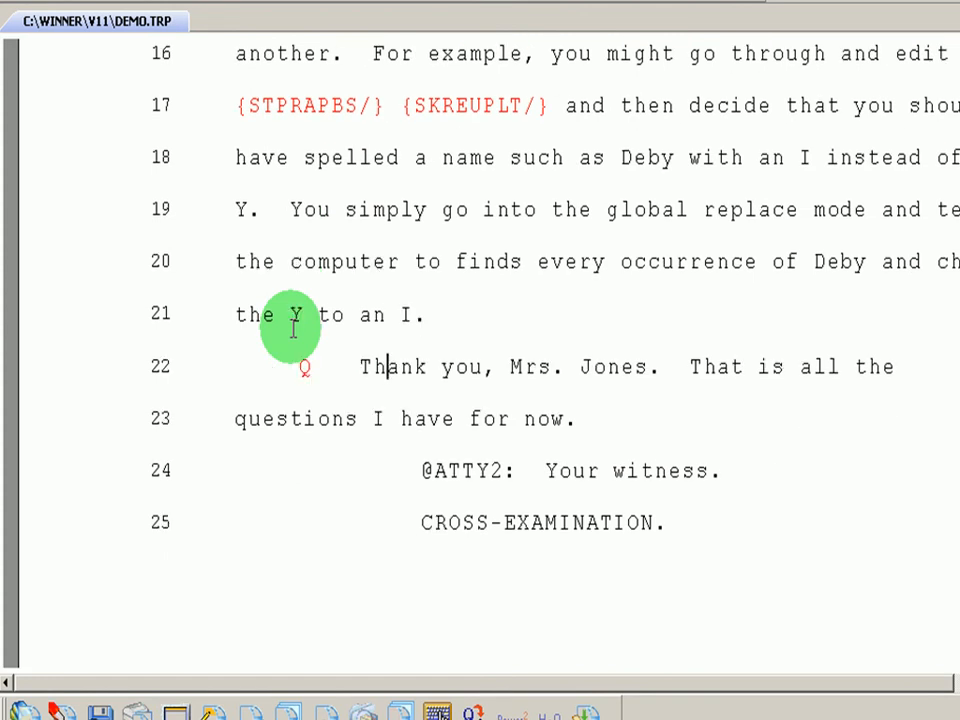
pyautogui.press('Up')
pyautogui.press('Up')
pyautogui.press('Up')
pyautogui.press('Up')
pyautogui.press('Up')
pyautogui.press('Up')
pyautogui.press('Up')
pyautogui.press('Up')
pyautogui.press('Up')
pyautogui.press('Up')
pyautogui.press('Up')
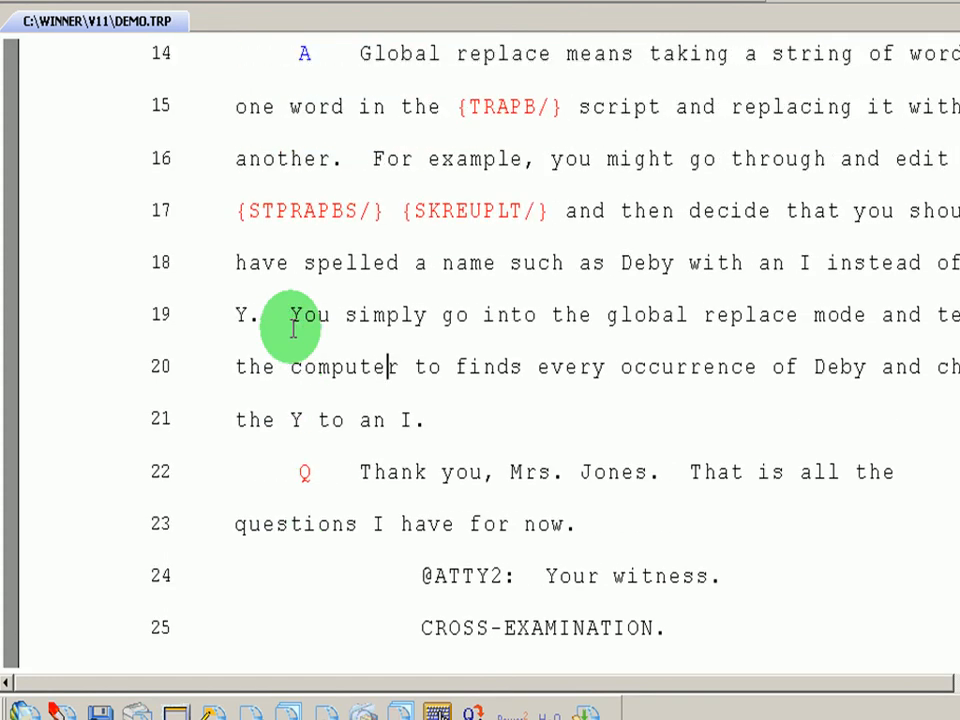
pyautogui.press('Up')
pyautogui.press('Up')
pyautogui.press('Up')
pyautogui.press('Up')
pyautogui.press('Up')
pyautogui.press('Up')
pyautogui.press('Up')
pyautogui.press('Up')
pyautogui.press('Up')
pyautogui.press('Up')
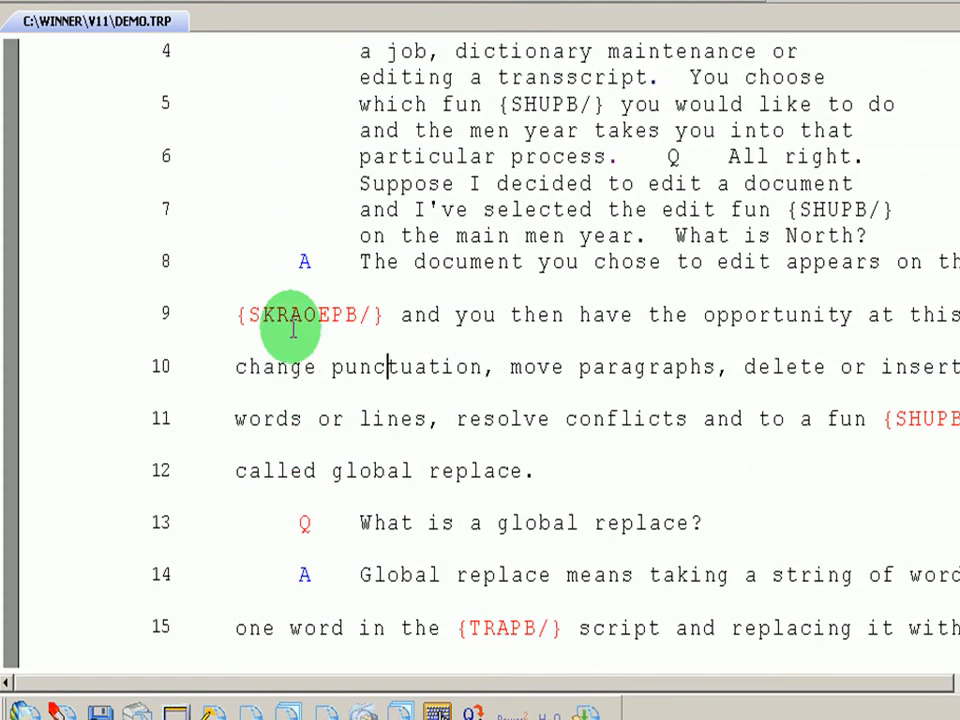
pyautogui.press('Up')
pyautogui.press('Up')
pyautogui.press('Up')
pyautogui.press('Up')
pyautogui.press('Up')
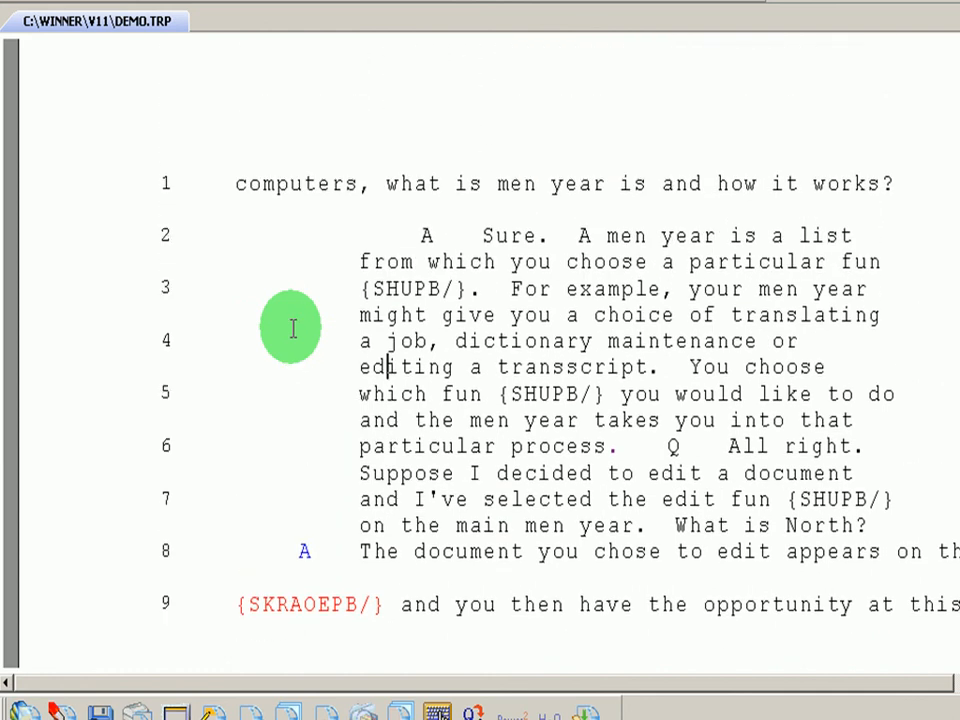
pyautogui.press('Down')
pyautogui.press('Down')
pyautogui.press('Down')
pyautogui.press('Down')
pyautogui.press('Down')
pyautogui.press('Down')
pyautogui.press('Down')
pyautogui.press('Down')
pyautogui.press('Down')
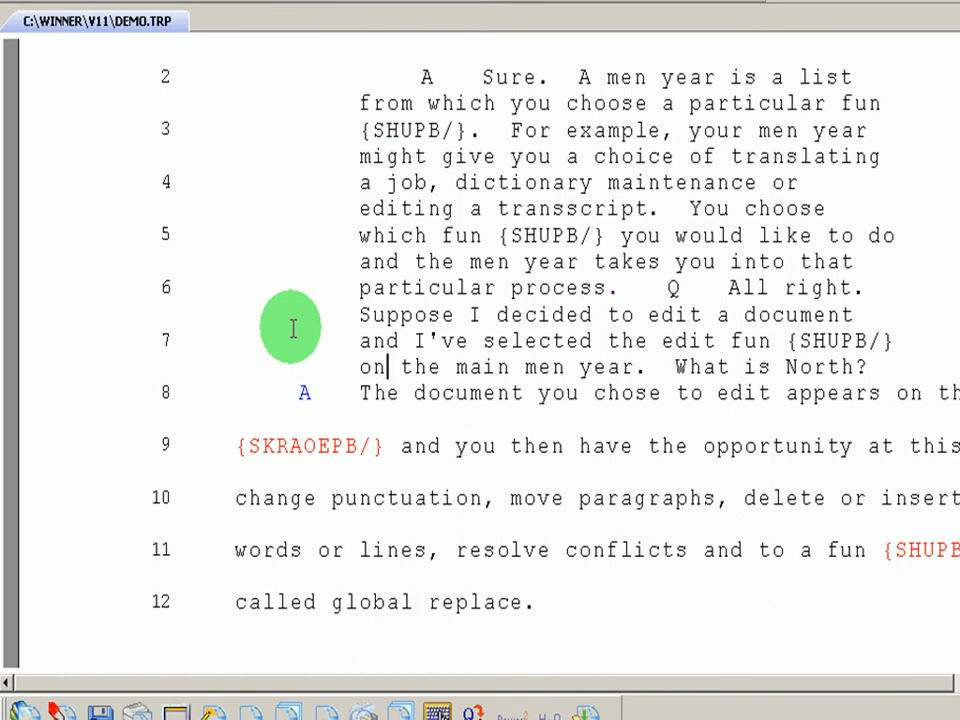
pyautogui.hotkey('alt', 'p')
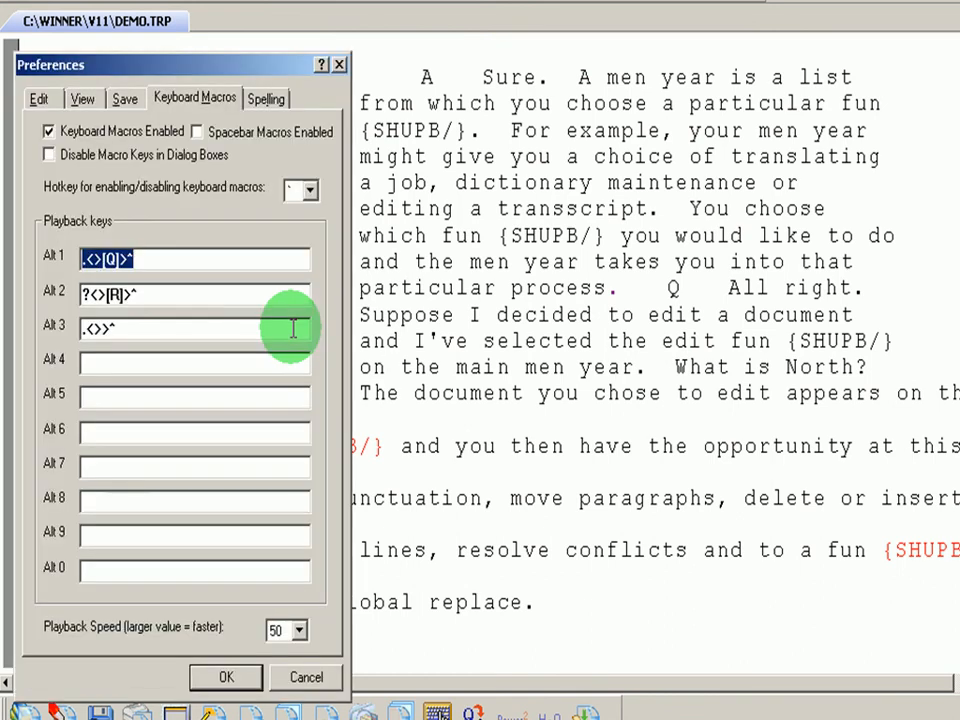
# Review the Edit preferences and close them, keeping center line editing on
pyautogui.click(46, 100)
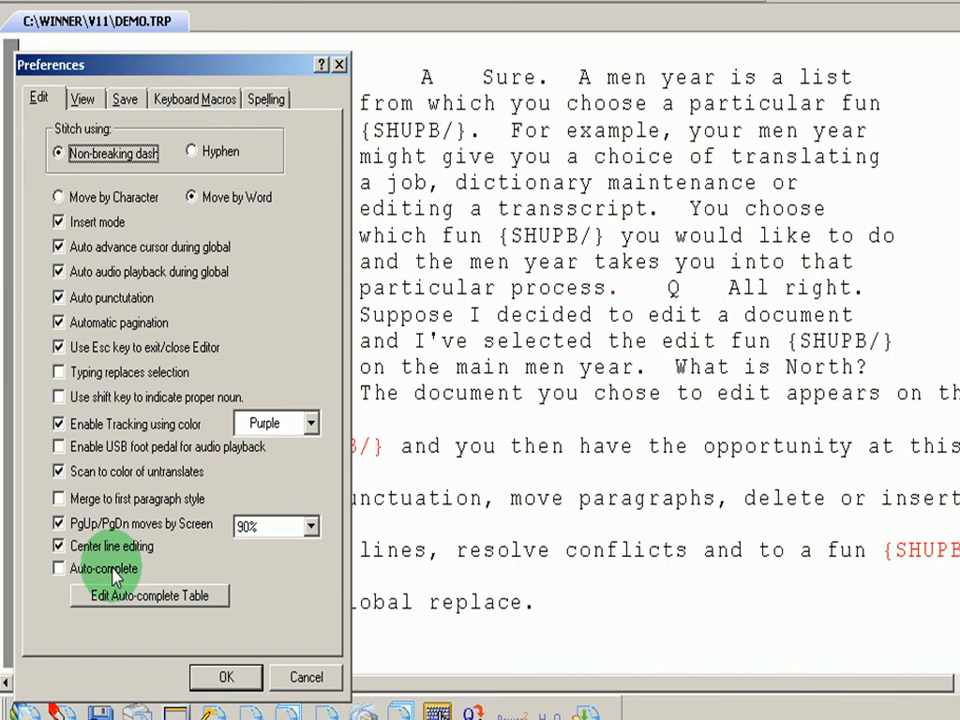
pyautogui.click(216, 677)
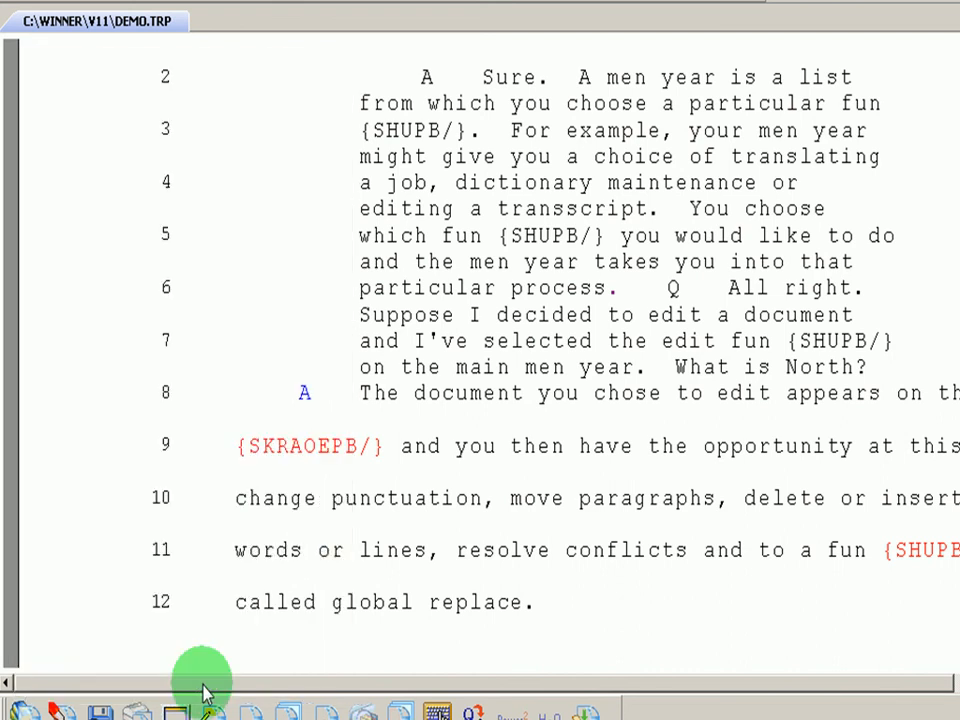